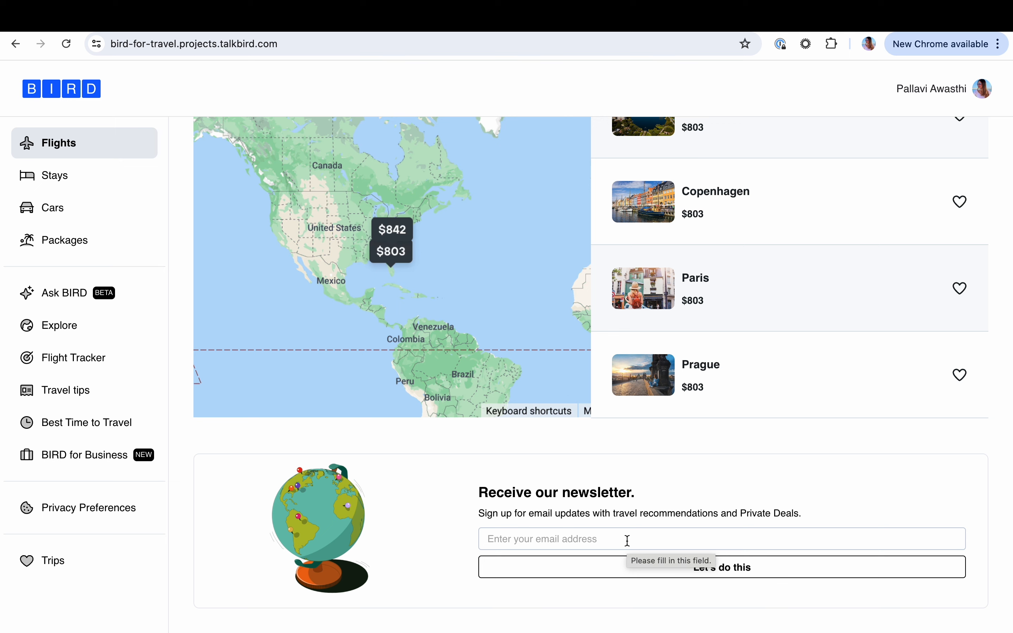
Sign up for the travel site's newsletter with the saved work email address, adding a +1 alias before the @
{"action": "left_click", "coordinate": [568, 538]}
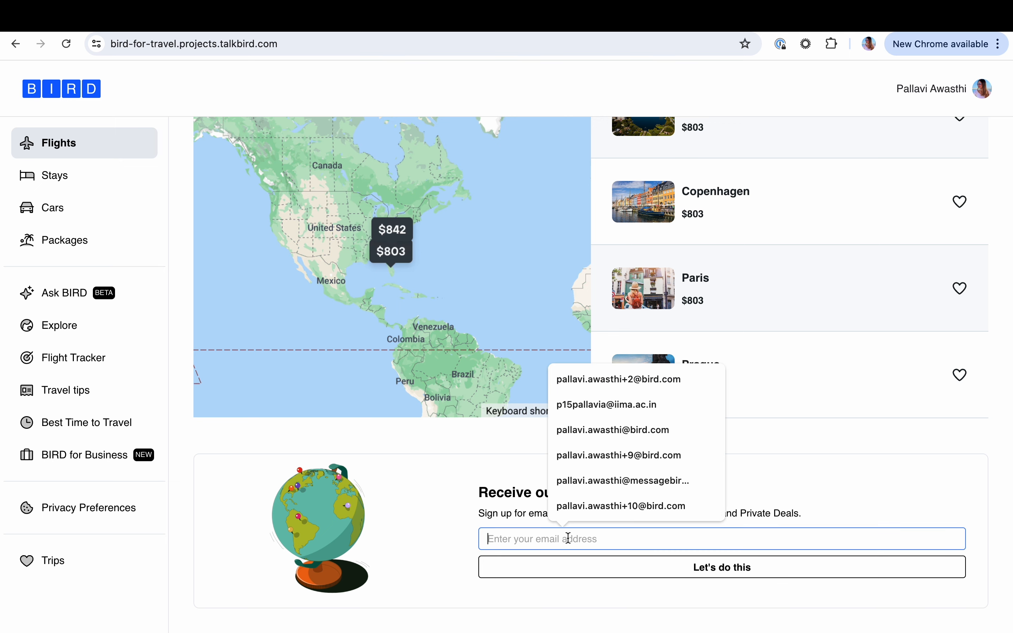
{"action": "left_click", "coordinate": [590, 435]}
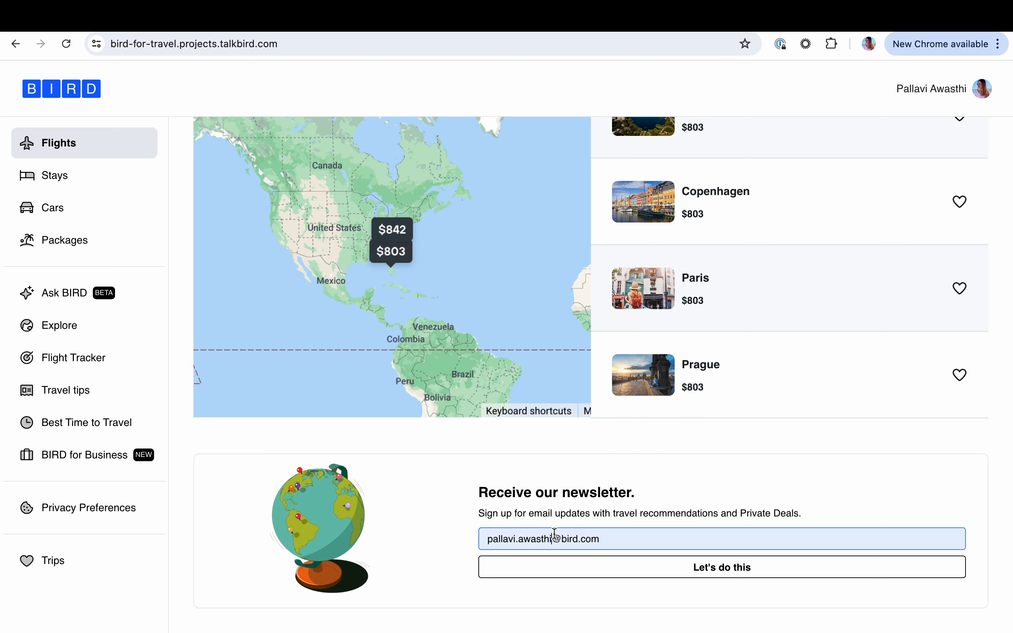
{"action": "left_click", "coordinate": [555, 538]}
{"action": "type", "text": "+1"}
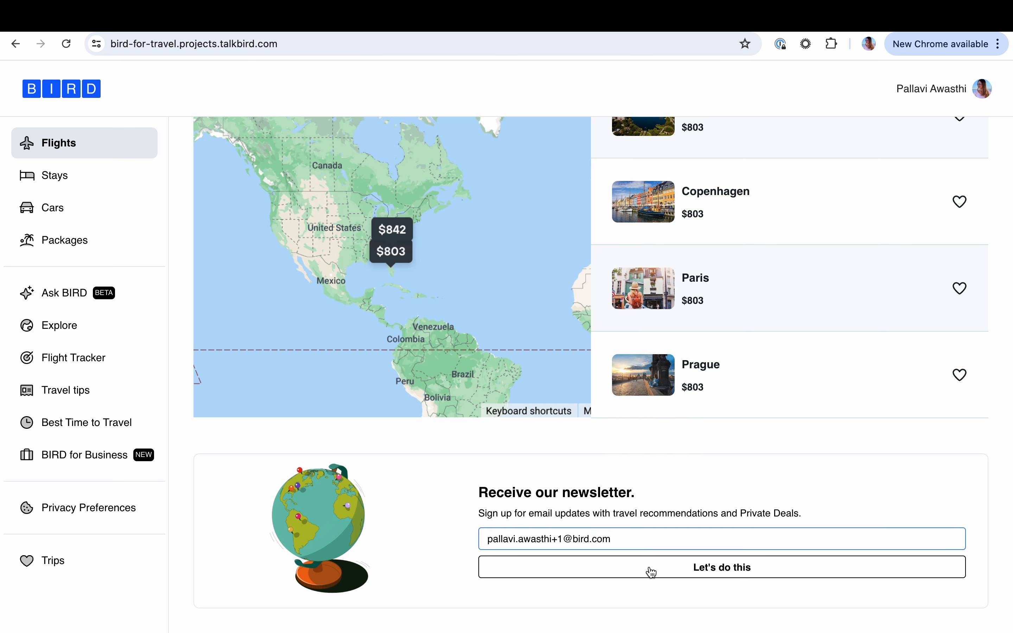
{"action": "left_click", "coordinate": [662, 572]}
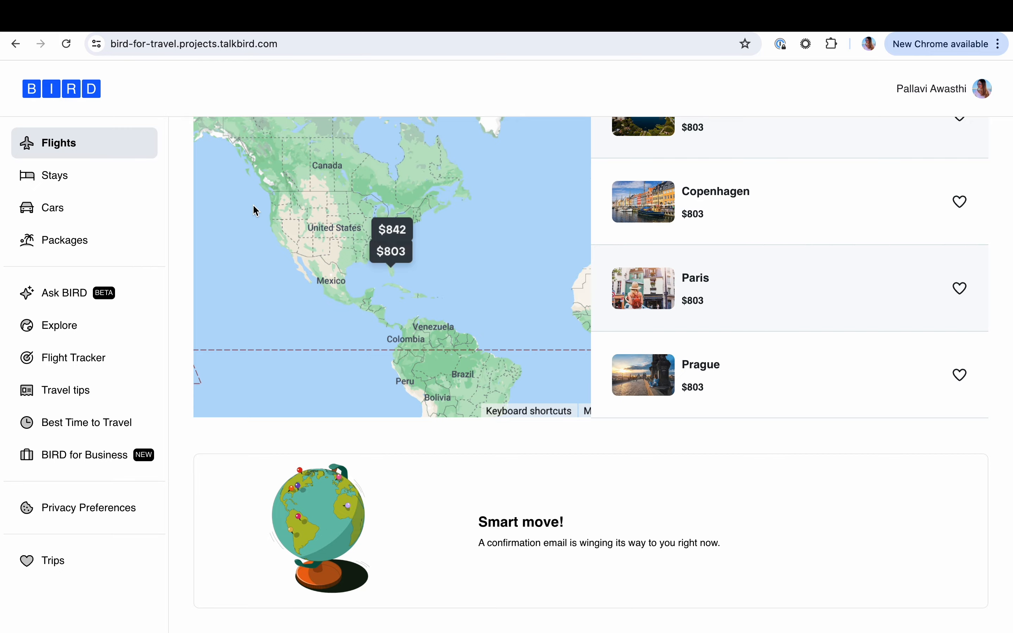
Switch to Gmail and read through the new "Welcome to Southwest Vacations" email among the promotional messages
{"action": "left_click", "coordinate": [293, 17]}
{"action": "scroll", "coordinate": [346, 271], "scroll_direction": "up", "scroll_amount": 10}
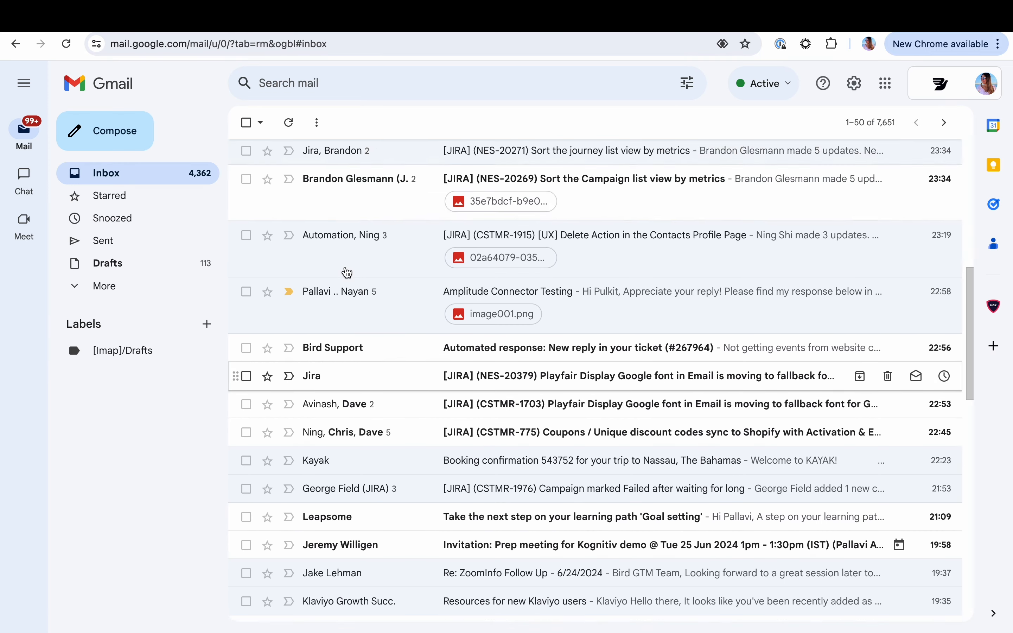
{"action": "left_click", "coordinate": [460, 160]}
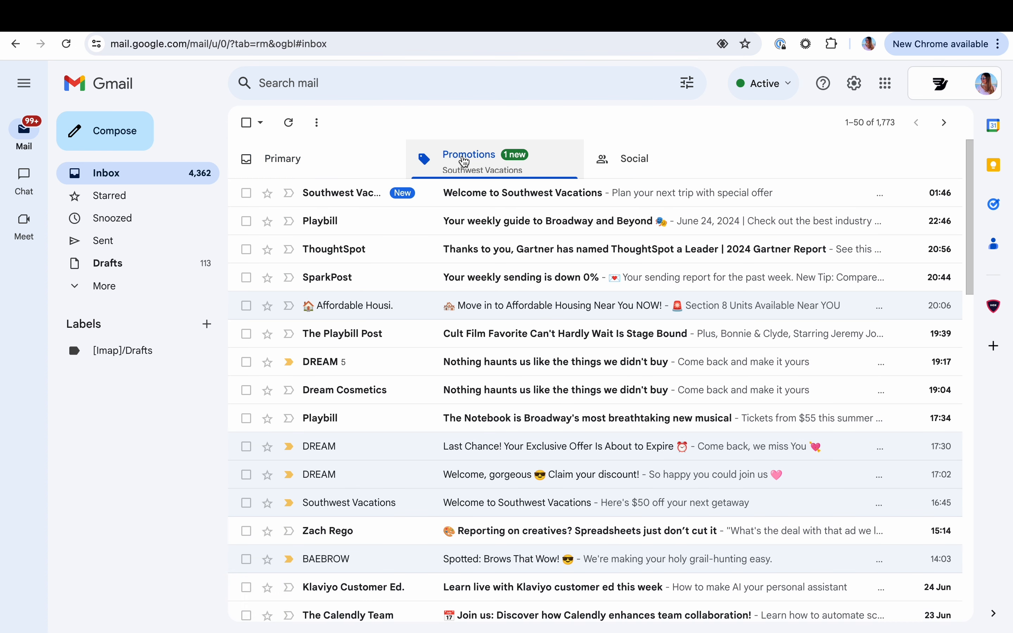
{"action": "left_click", "coordinate": [420, 200]}
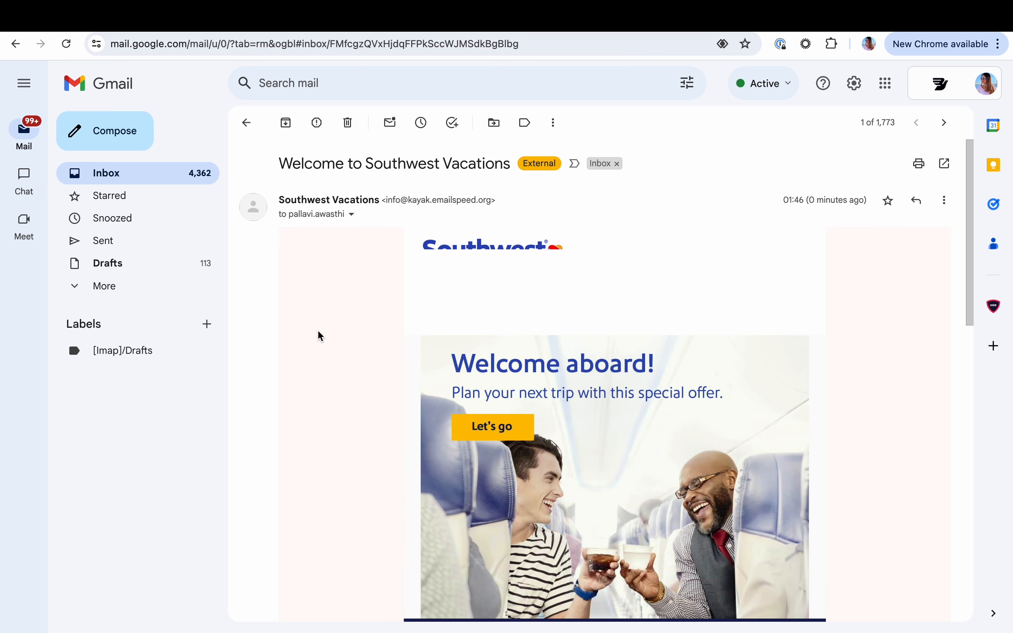
{"action": "scroll", "coordinate": [319, 331], "scroll_direction": "down", "scroll_amount": 3}
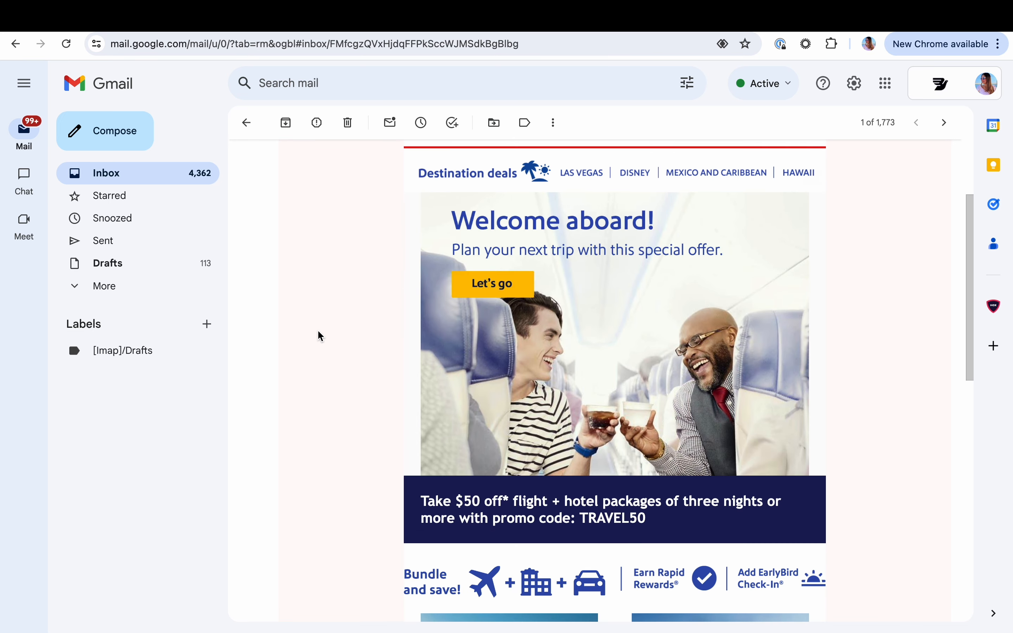
{"action": "scroll", "coordinate": [318, 332], "scroll_direction": "down", "scroll_amount": 9}
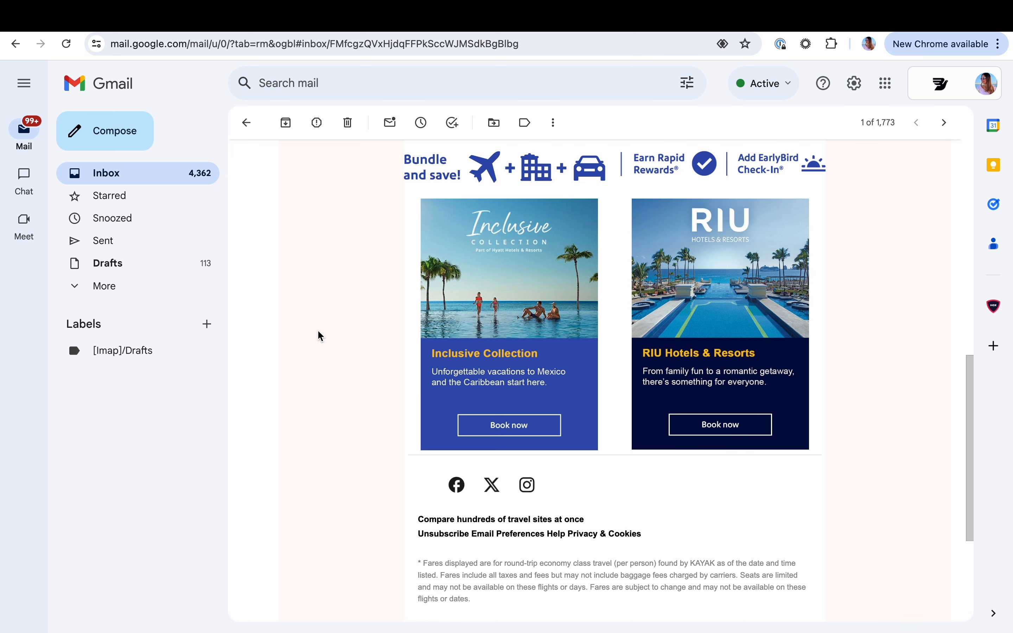
{"action": "scroll", "coordinate": [318, 333], "scroll_direction": "up", "scroll_amount": 12}
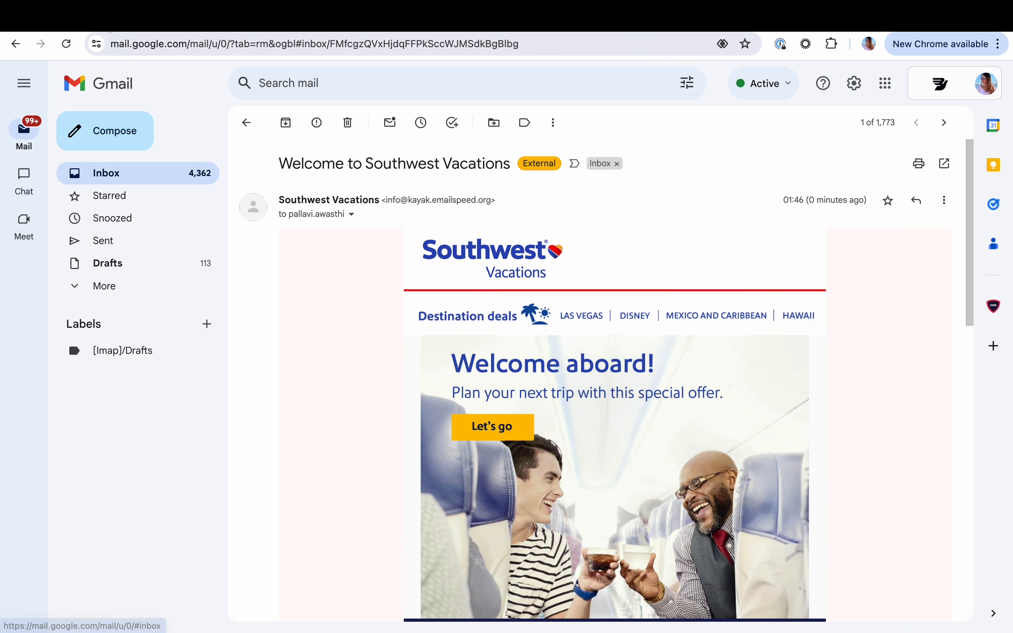
Switch to the Bird workspace, view the available product areas and review the Marketing home dashboard down to its journey performance
{"action": "left_click", "coordinate": [117, 19]}
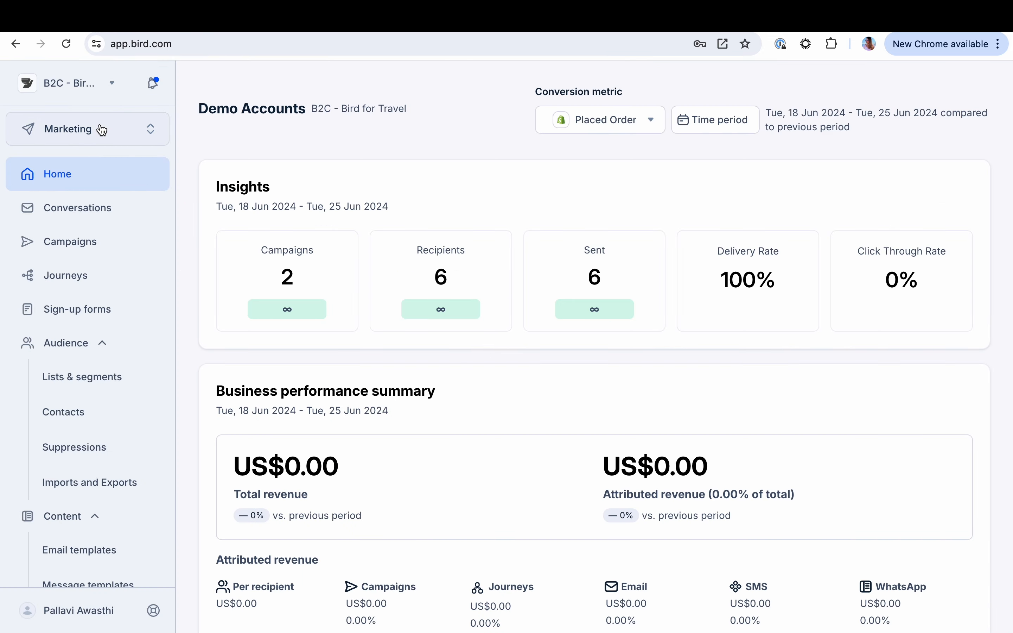
{"action": "left_click", "coordinate": [141, 130]}
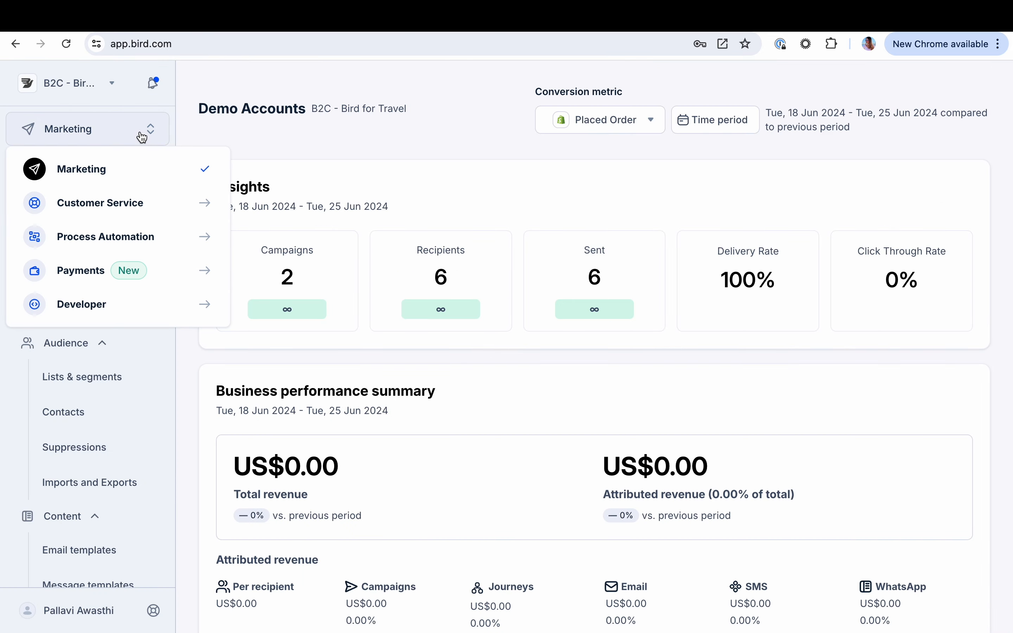
{"action": "left_click", "coordinate": [211, 90]}
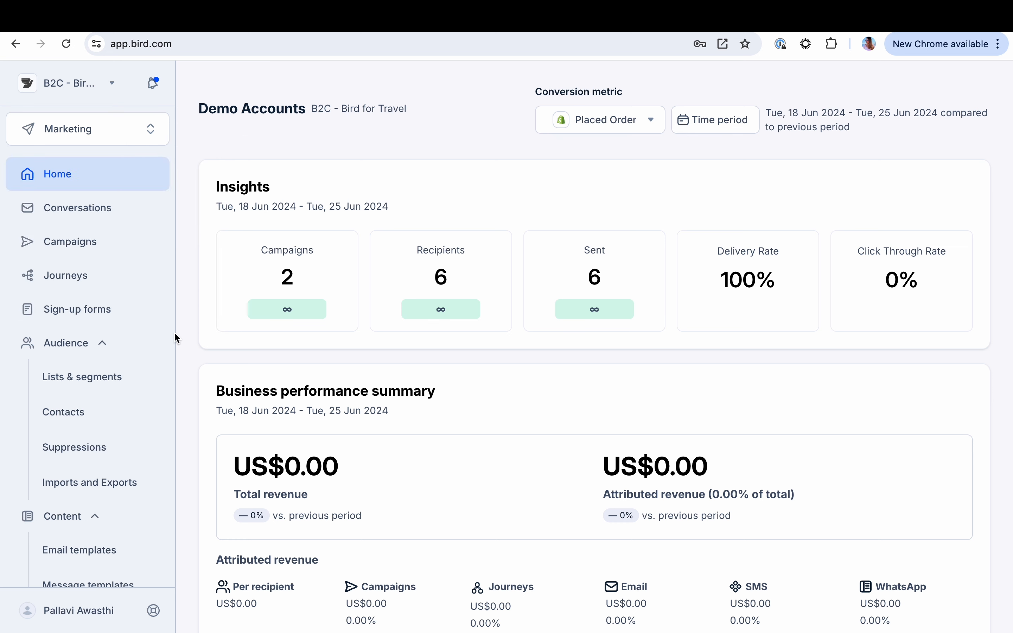
{"action": "scroll", "coordinate": [174, 333], "scroll_direction": "down", "scroll_amount": 4}
{"action": "scroll", "coordinate": [209, 349], "scroll_direction": "down", "scroll_amount": 5}
{"action": "scroll", "coordinate": [209, 351], "scroll_direction": "down", "scroll_amount": 15}
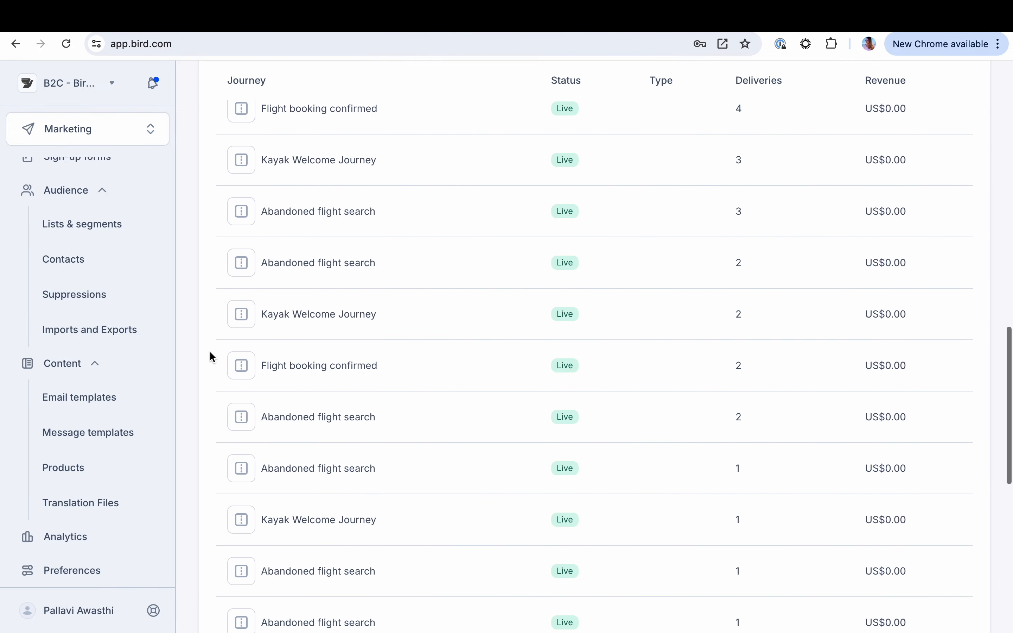
{"action": "scroll", "coordinate": [210, 352], "scroll_direction": "up", "scroll_amount": 15}
{"action": "scroll", "coordinate": [130, 331], "scroll_direction": "up", "scroll_amount": 4}
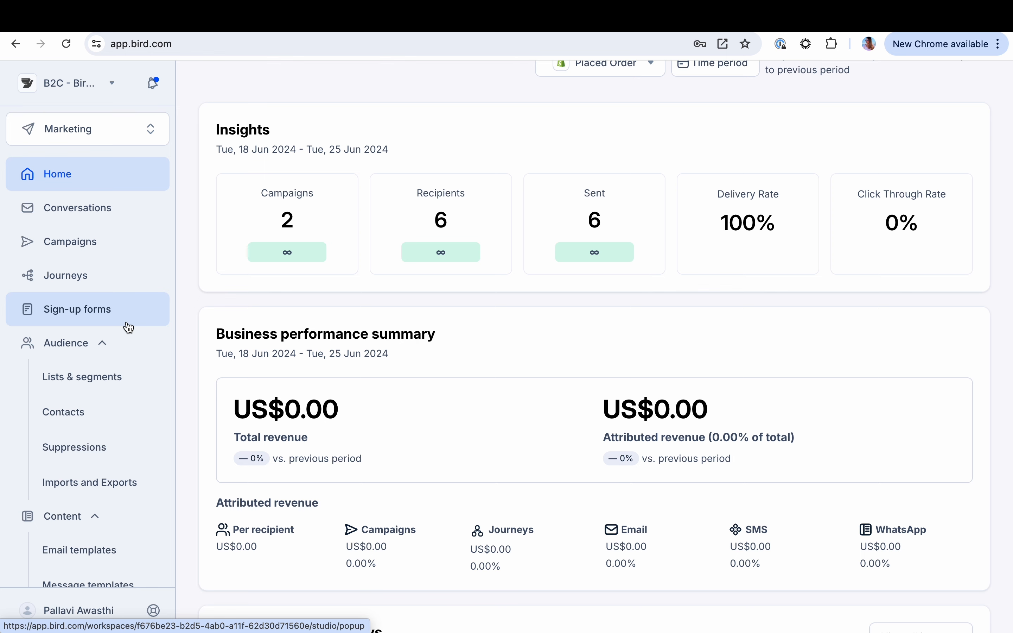
Open the Newsletter Sign up form and review its engagement report for the week
{"action": "left_click", "coordinate": [100, 309]}
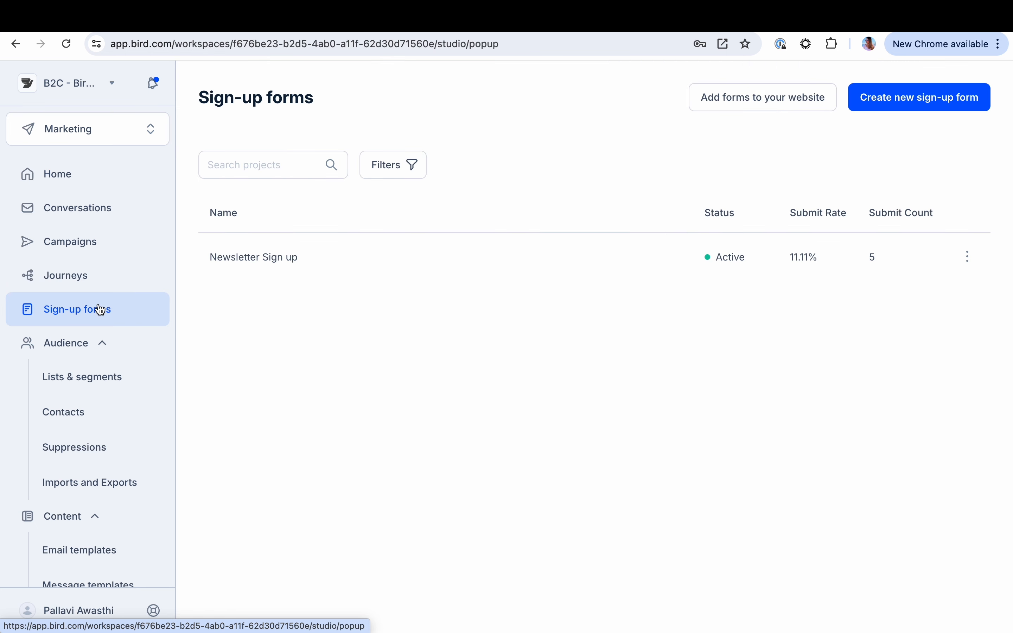
{"action": "left_click", "coordinate": [271, 258]}
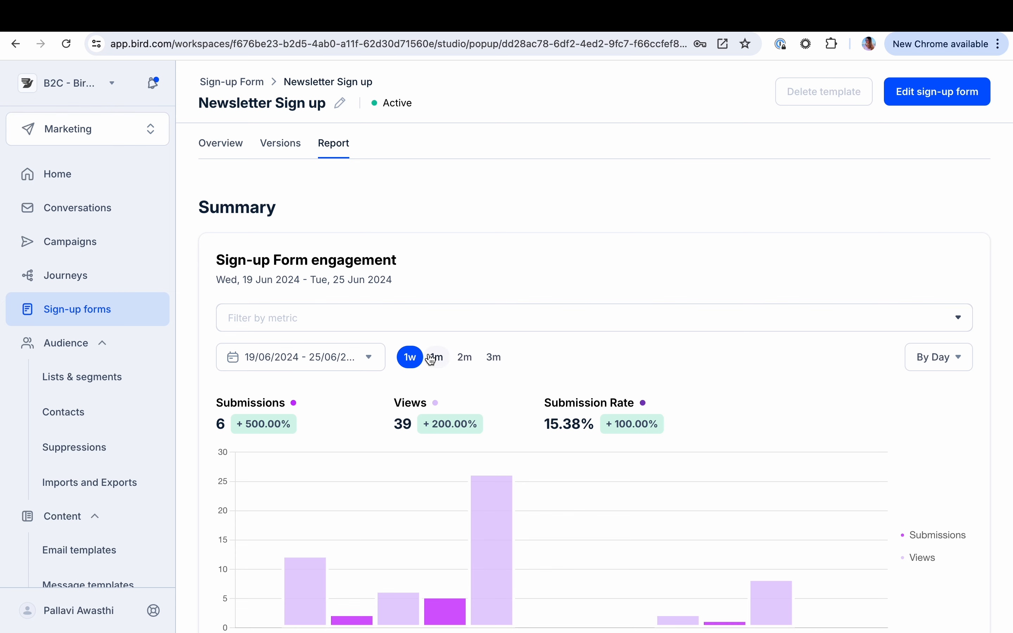
{"action": "scroll", "coordinate": [355, 428], "scroll_direction": "down", "scroll_amount": 2}
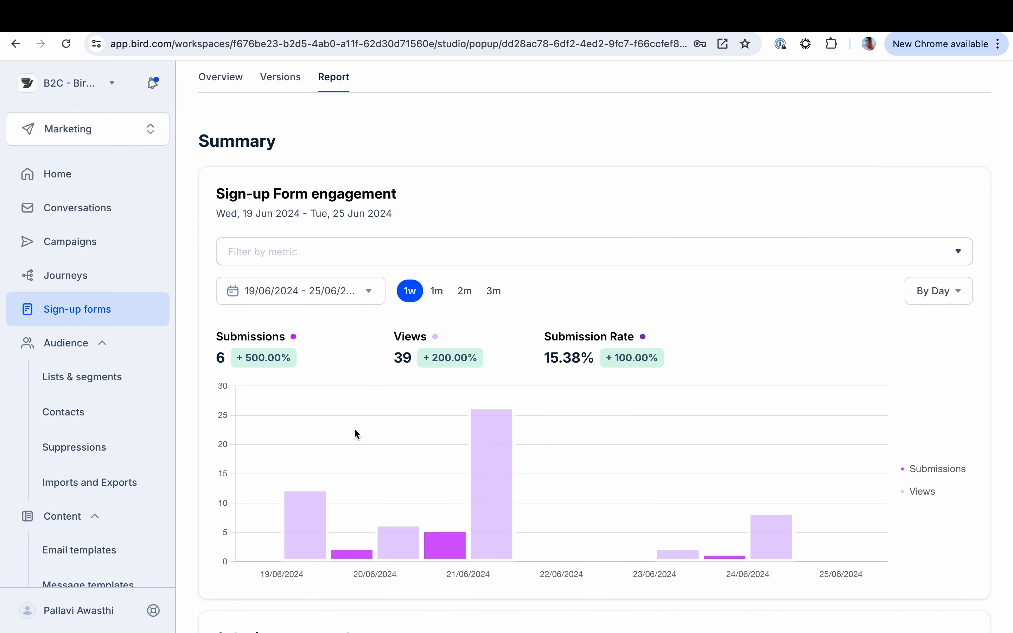
{"action": "scroll", "coordinate": [355, 428], "scroll_direction": "up", "scroll_amount": 2}
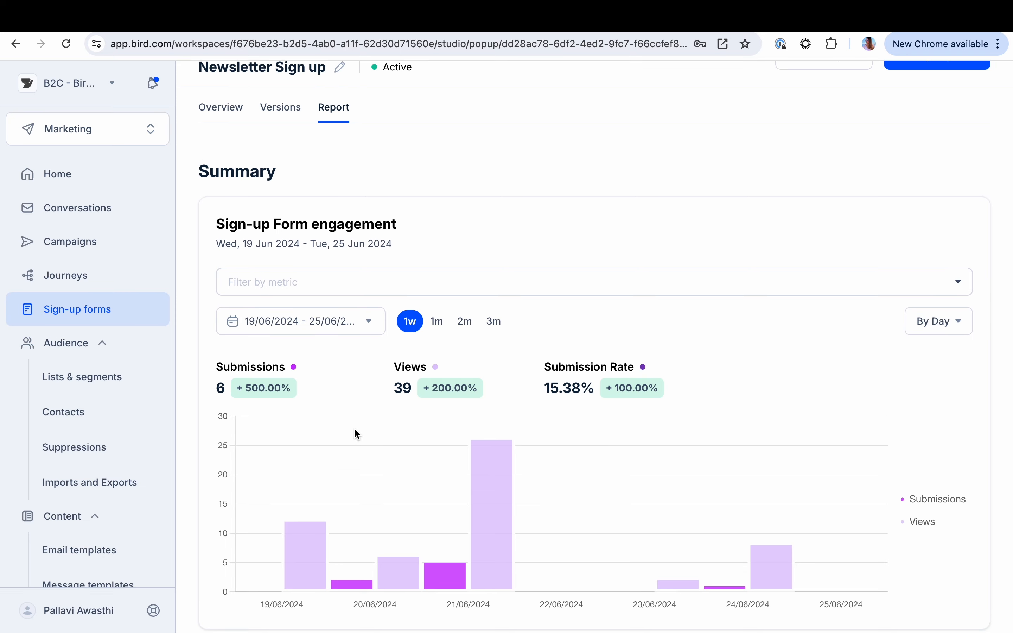
Open the Newsletter Sign up form for editing, review its display and targeting settings, and return to its overview
{"action": "left_click", "coordinate": [961, 96]}
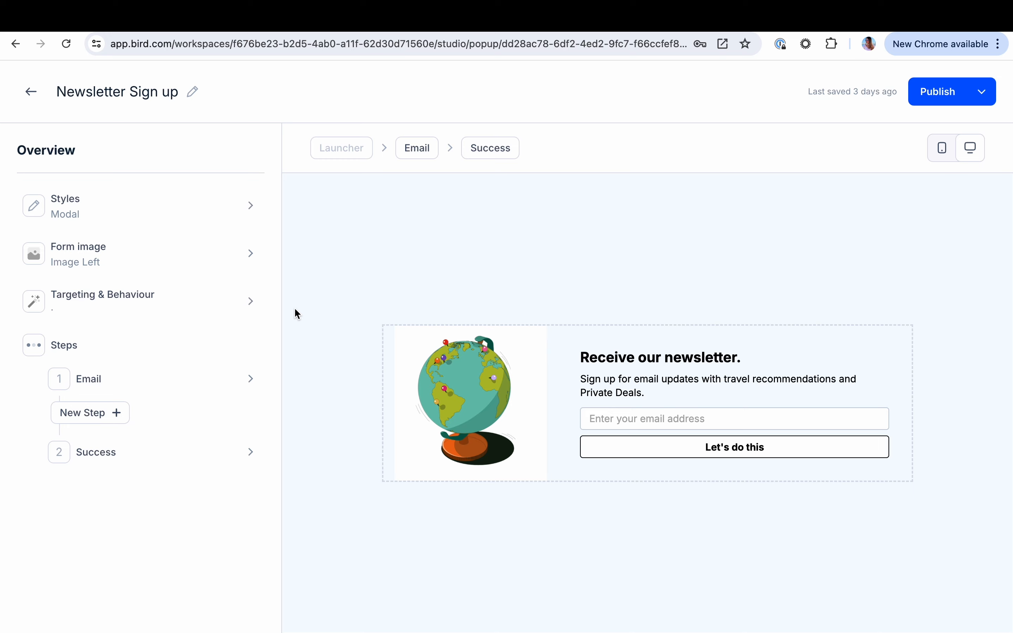
{"action": "left_click", "coordinate": [199, 303]}
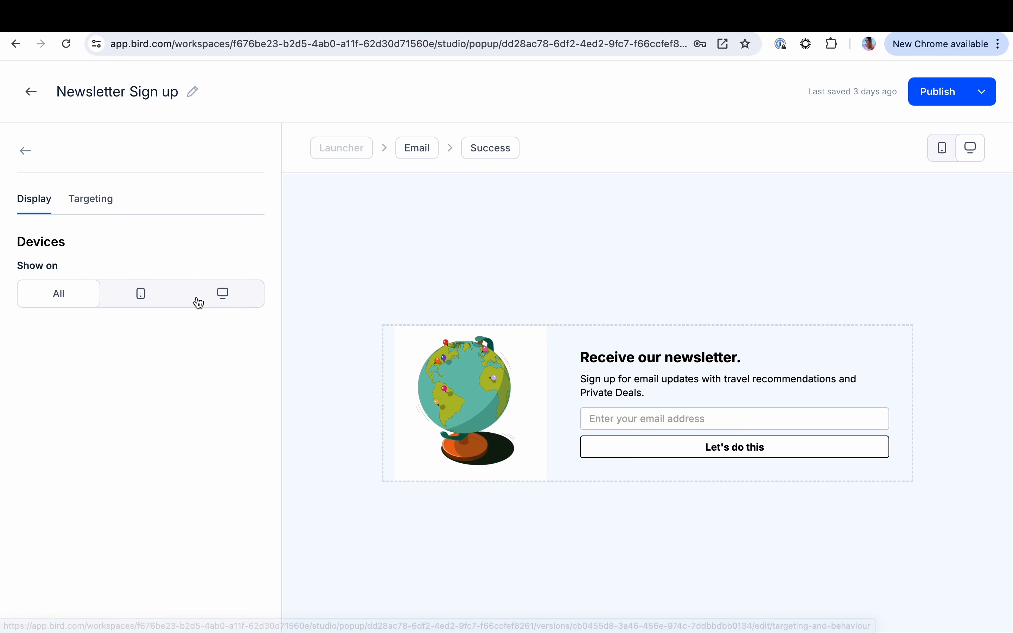
{"action": "left_click", "coordinate": [86, 197]}
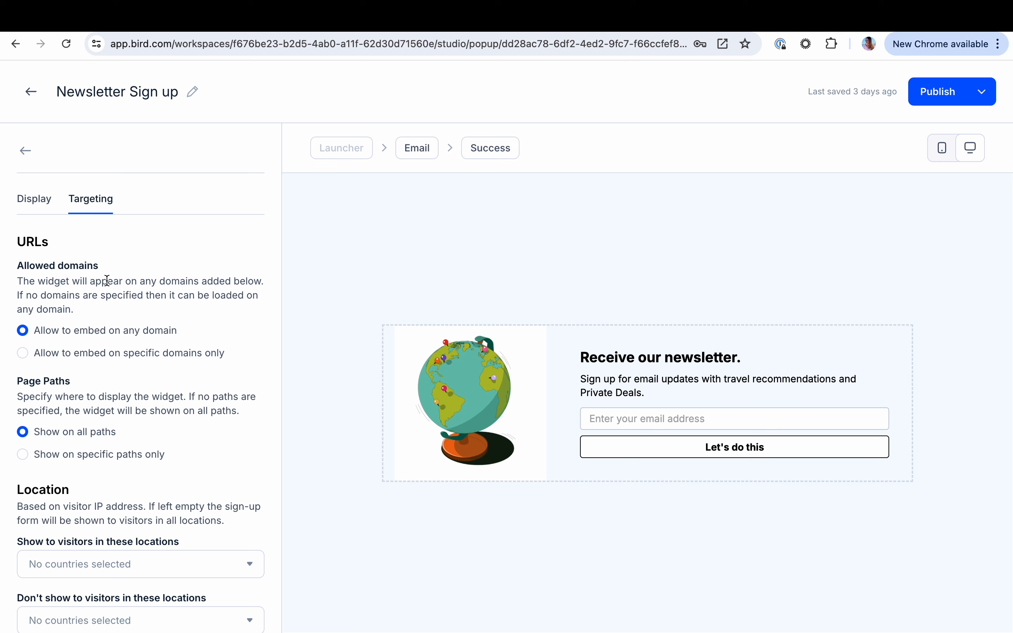
{"action": "left_click", "coordinate": [31, 94]}
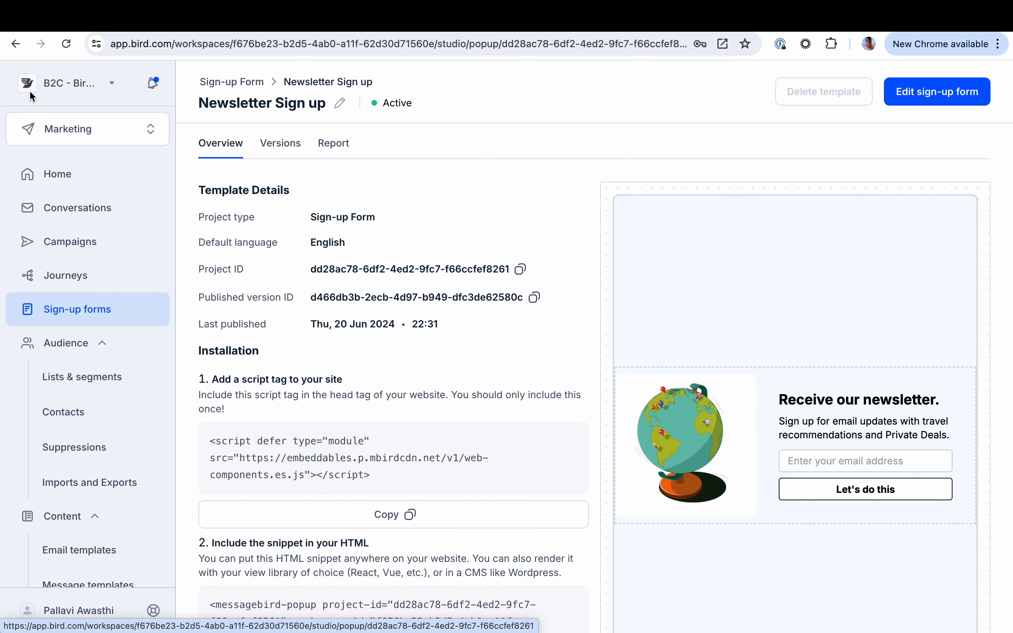
Open the Southwest Welcome Journey and examine its list trigger, first email's settings and remaining steps
{"action": "left_click", "coordinate": [75, 277]}
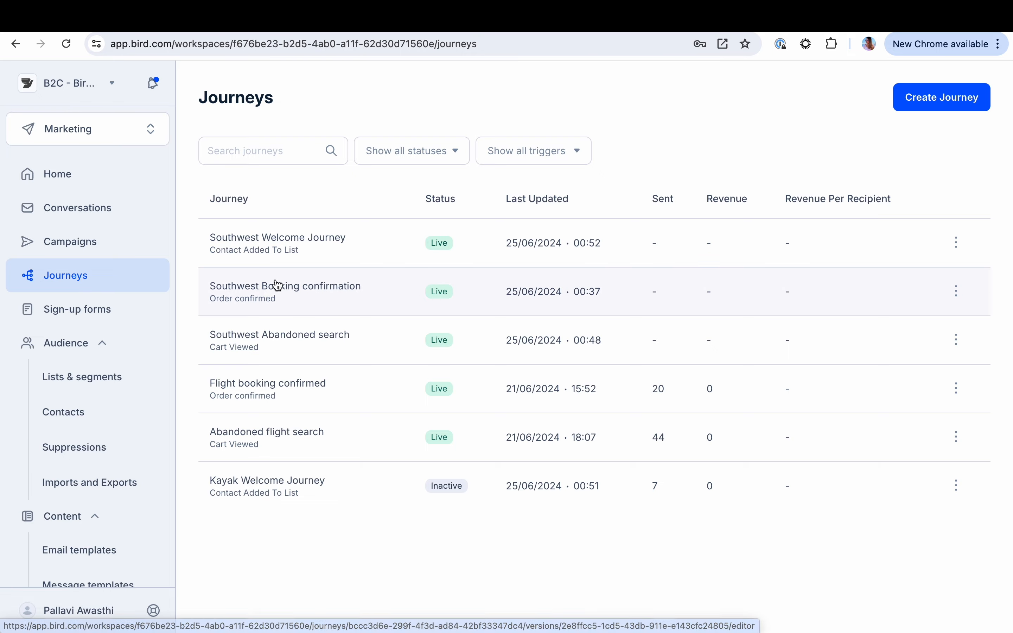
{"action": "left_click", "coordinate": [293, 244]}
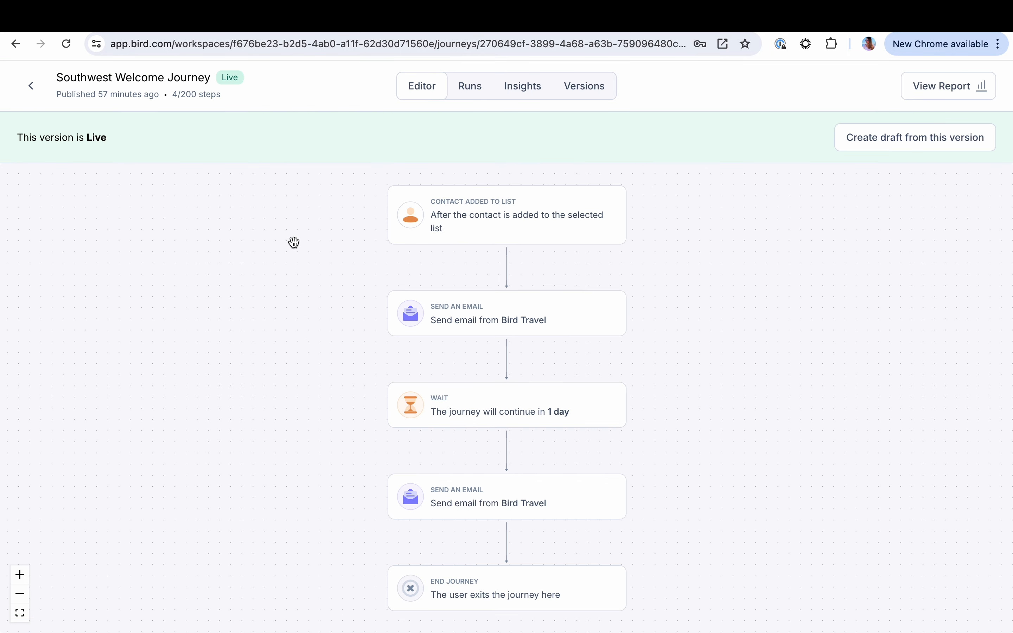
{"action": "left_click", "coordinate": [482, 217]}
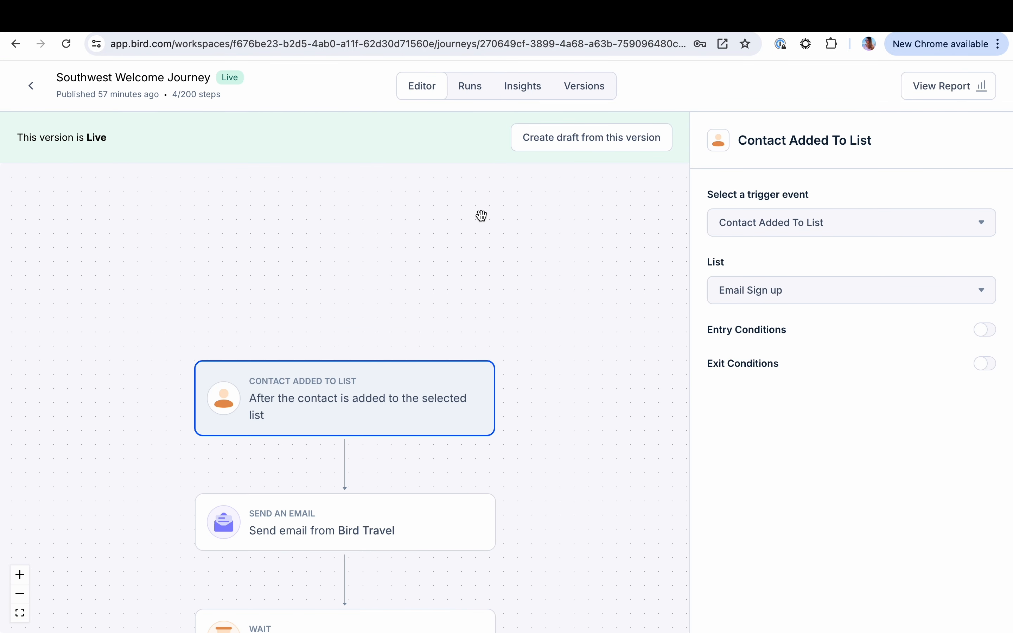
{"action": "left_click", "coordinate": [381, 511]}
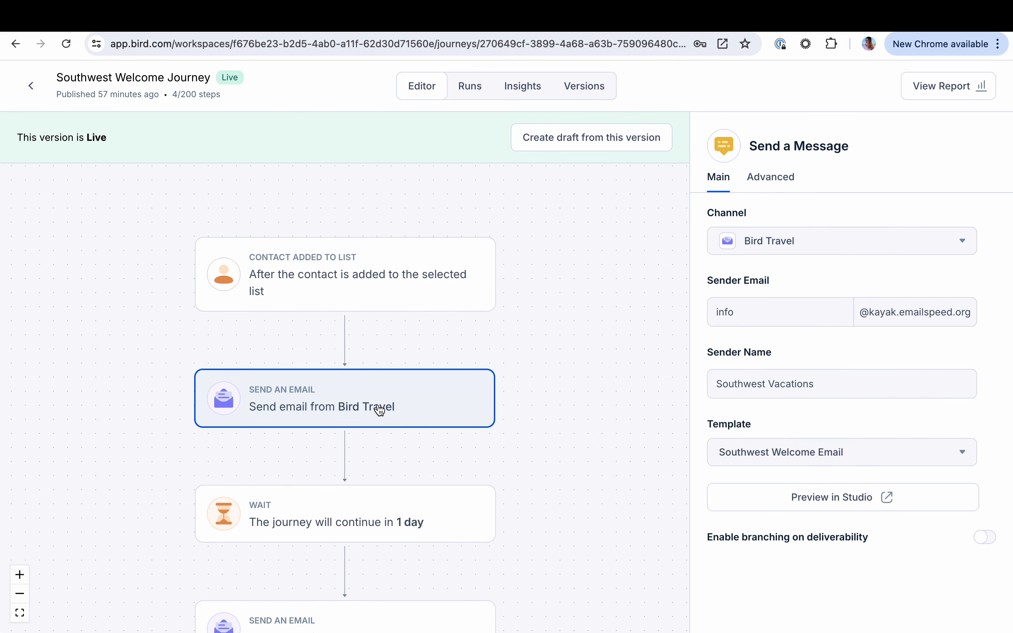
{"action": "scroll", "coordinate": [380, 409], "scroll_direction": "down", "scroll_amount": 2}
{"action": "scroll", "coordinate": [502, 355], "scroll_direction": "down", "scroll_amount": 5}
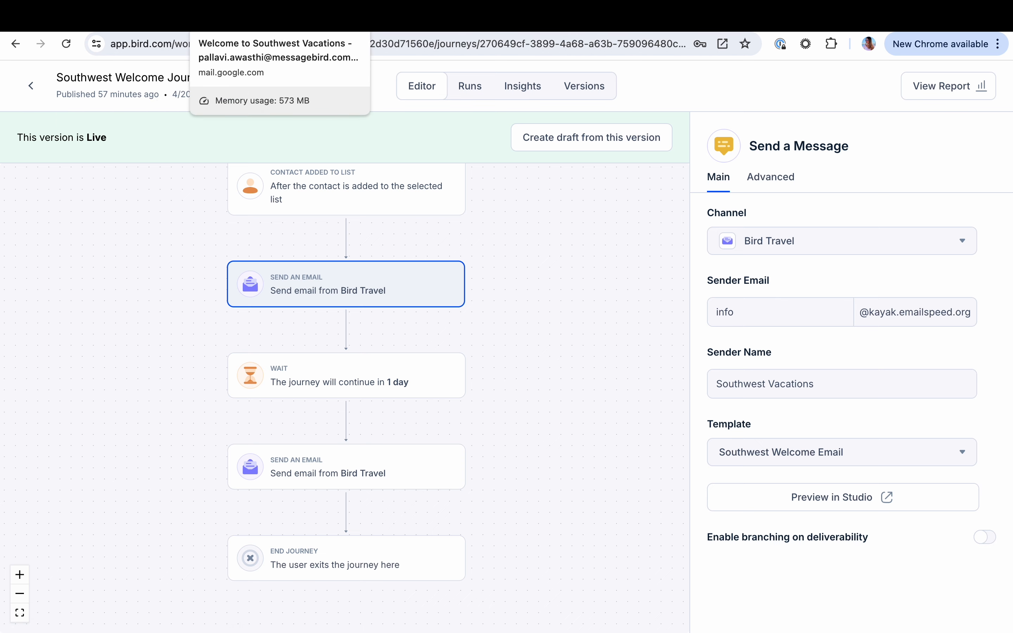
Switch to the travel site and set the flight search from Boston, Massachusetts (BOS) to Nassau, The Bahamas (NAS)
{"action": "left_click", "coordinate": [159, 17]}
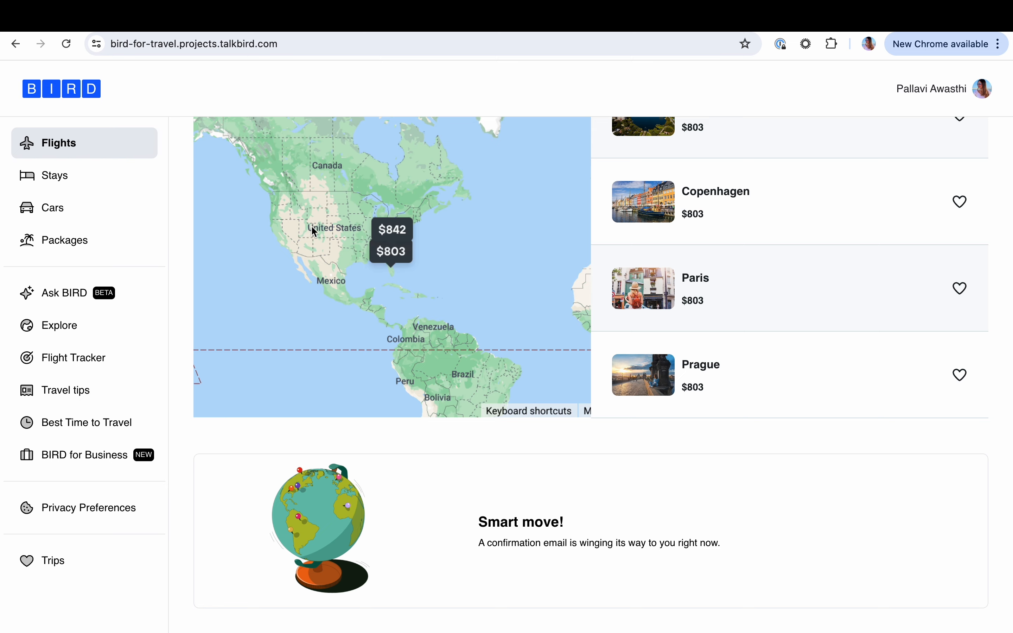
{"action": "scroll", "coordinate": [303, 314], "scroll_direction": "up", "scroll_amount": 1}
{"action": "scroll", "coordinate": [305, 319], "scroll_direction": "up", "scroll_amount": 5}
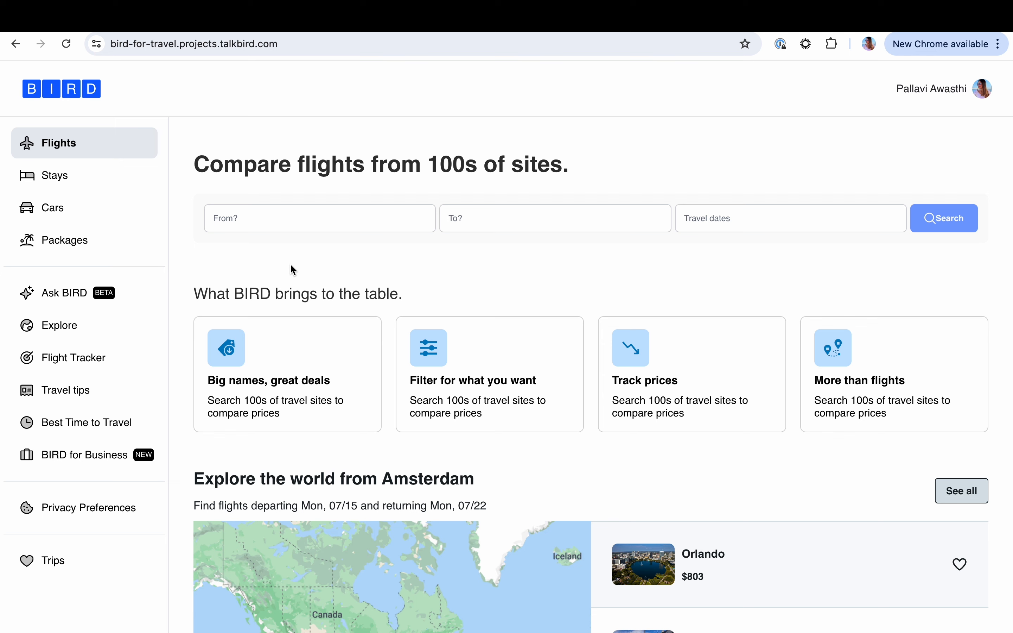
{"action": "left_click", "coordinate": [258, 223]}
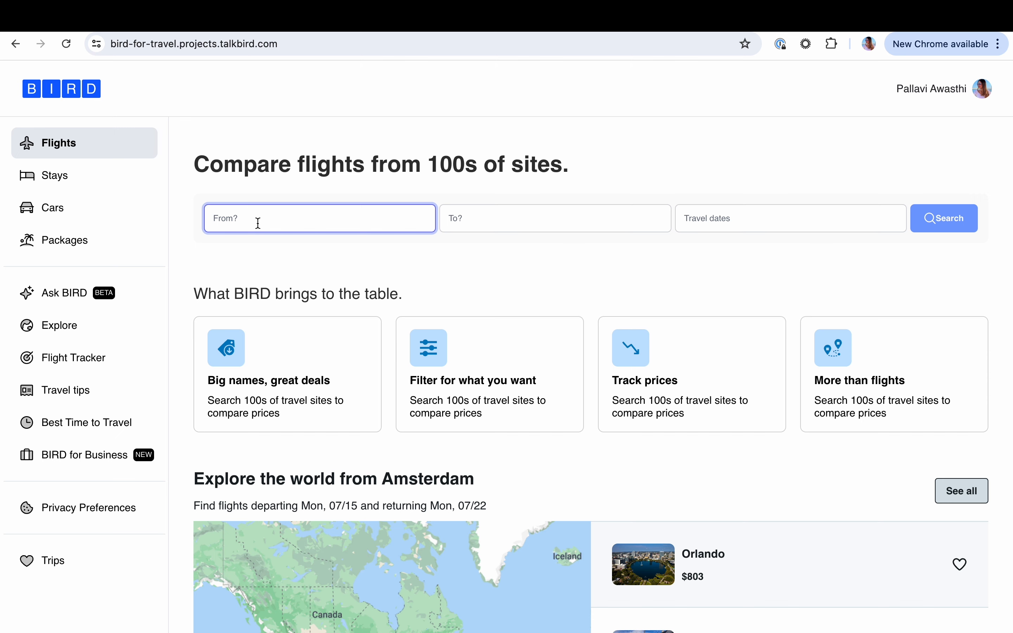
{"action": "type", "text": "bost"}
{"action": "left_click", "coordinate": [259, 256]}
{"action": "left_click", "coordinate": [484, 236]}
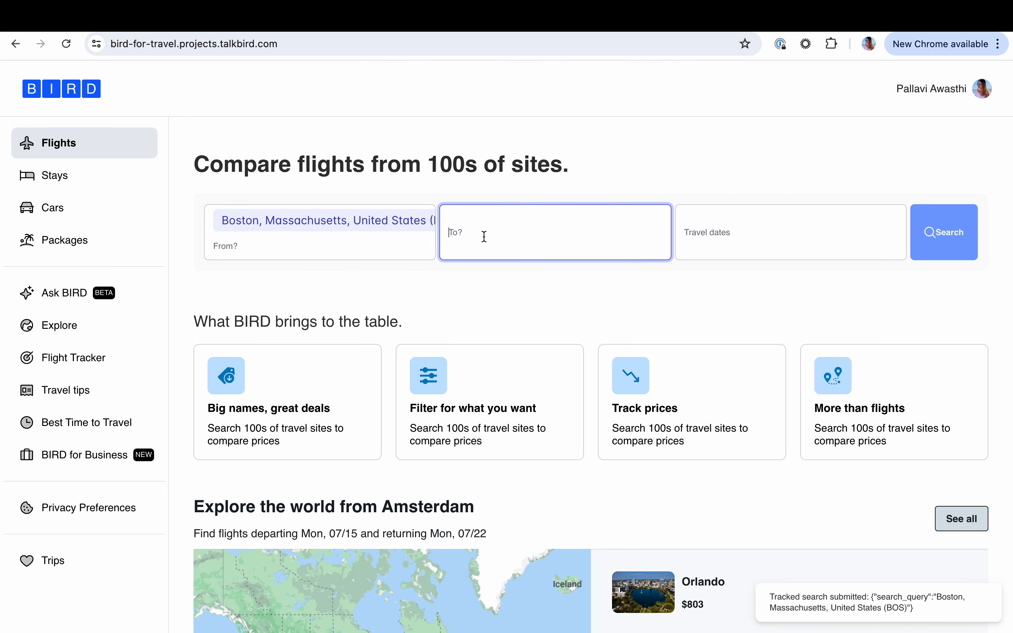
{"action": "type", "text": "nas"}
{"action": "left_click", "coordinate": [522, 285]}
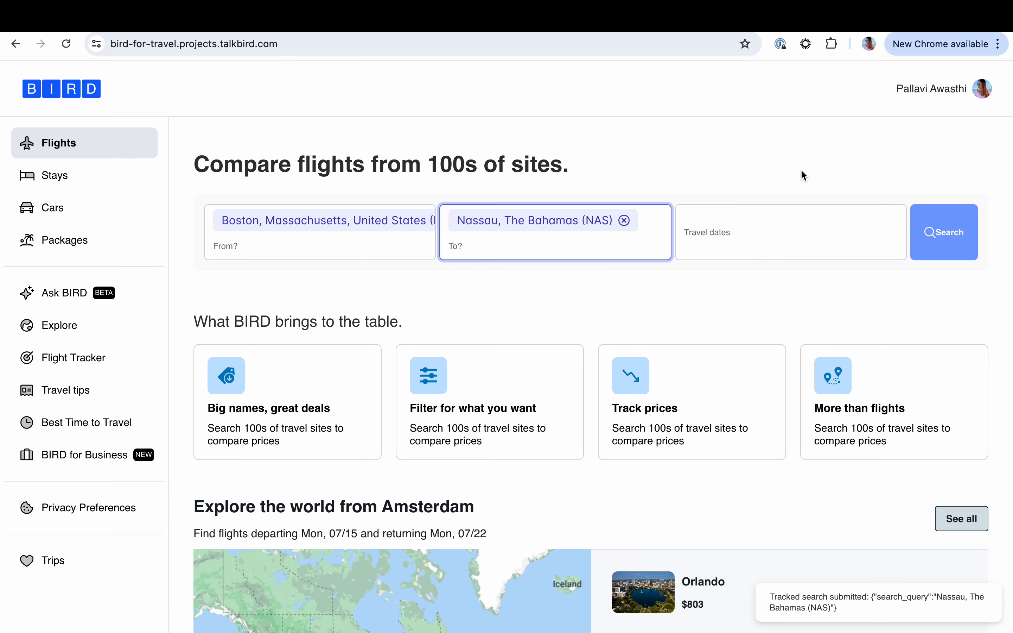
Set the travel dates to 06/27/2024 - 06/30/2024 and run the flight search
{"action": "left_click", "coordinate": [862, 228]}
{"action": "left_click", "coordinate": [646, 548]}
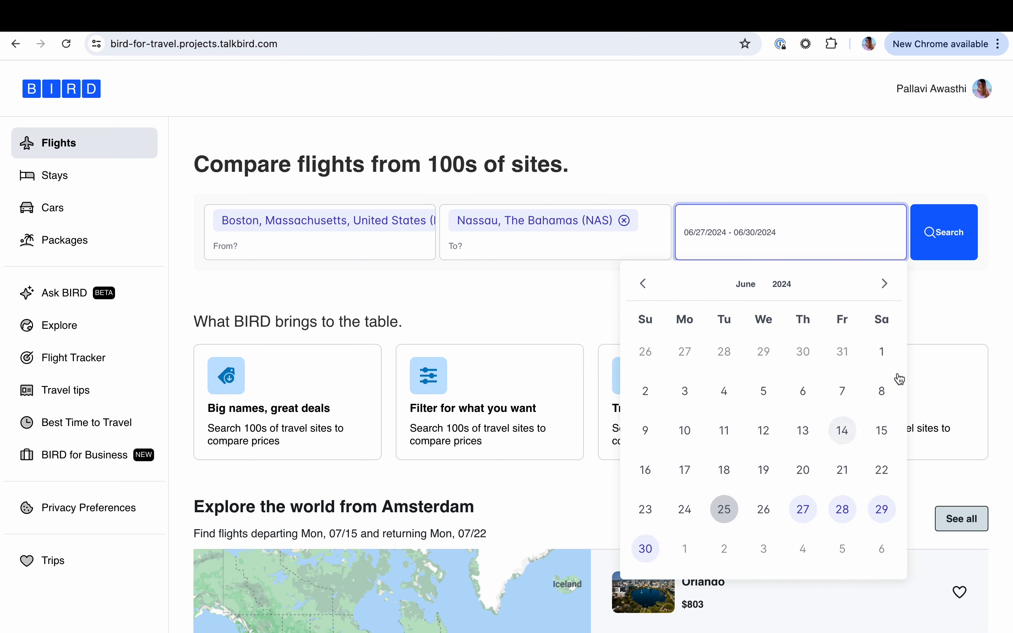
{"action": "left_click", "coordinate": [948, 242]}
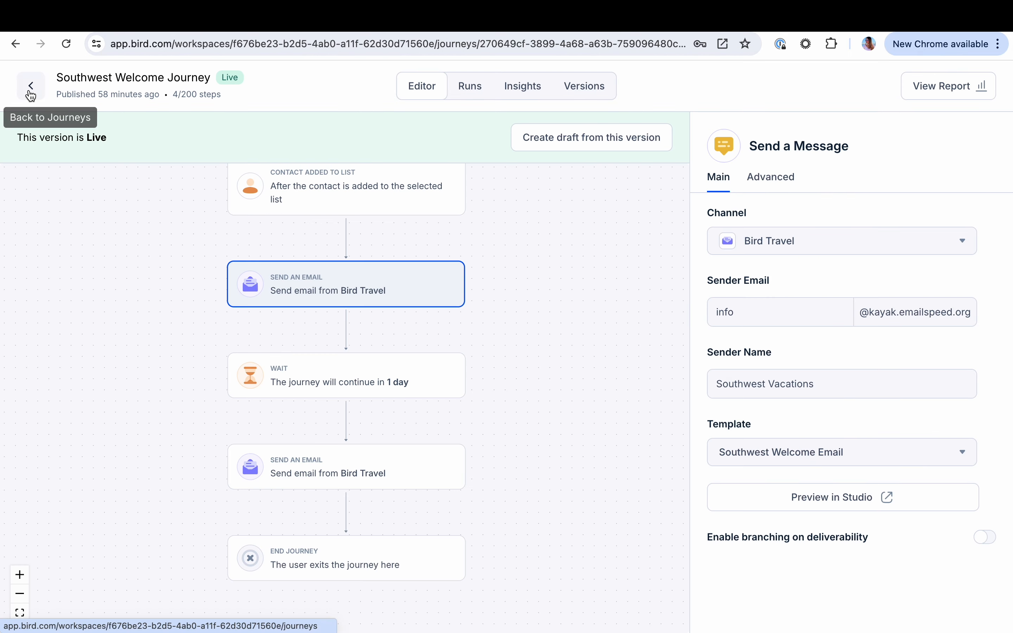
Leave the journey, go to the audience contacts, and open the profile of the most recently updated contact
{"action": "left_click", "coordinate": [30, 88]}
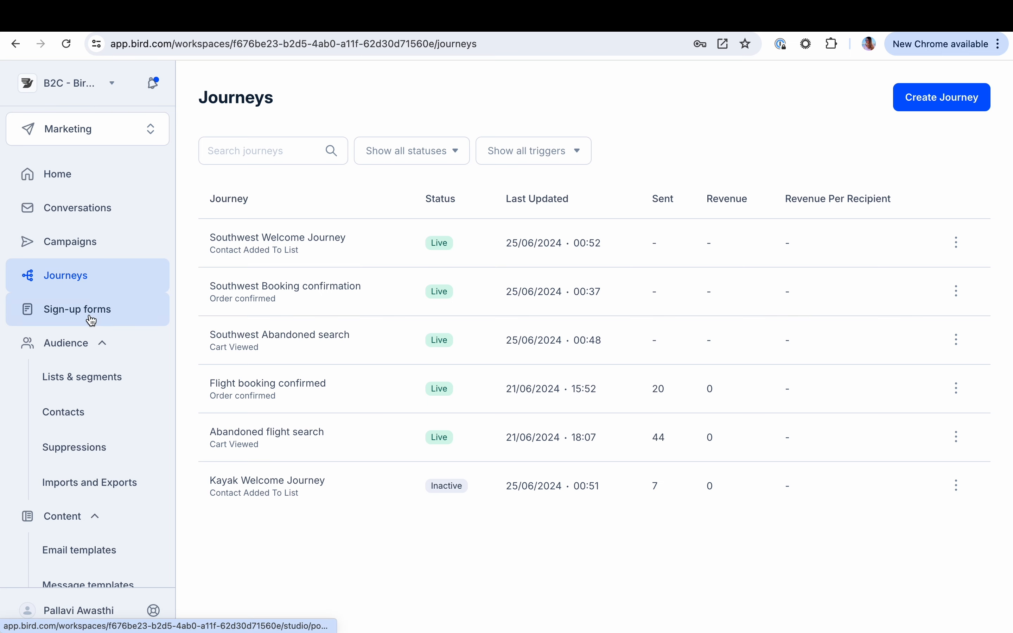
{"action": "left_click", "coordinate": [80, 420]}
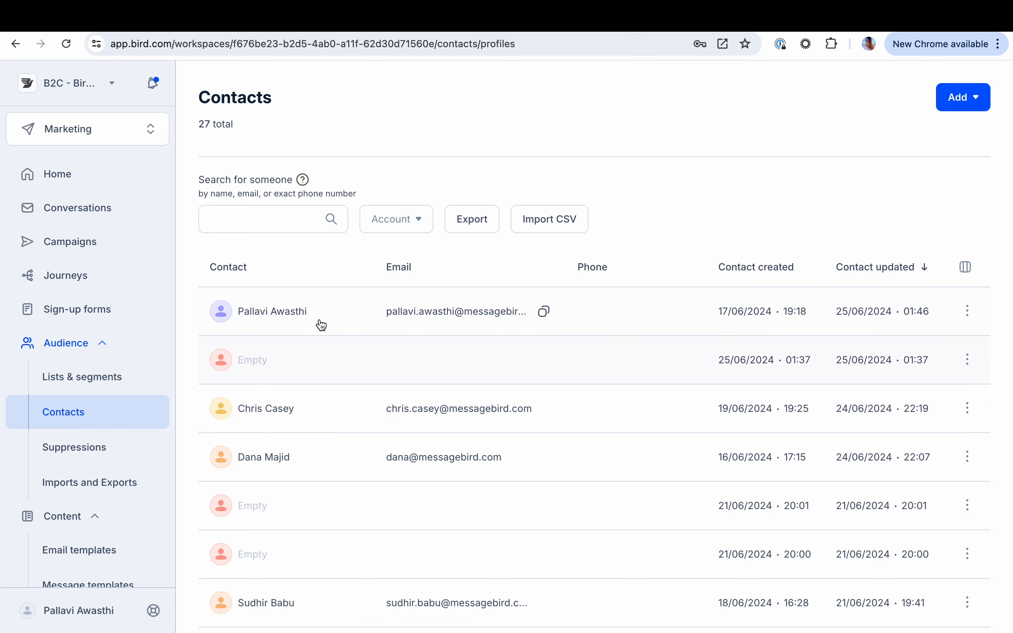
{"action": "left_click", "coordinate": [320, 319]}
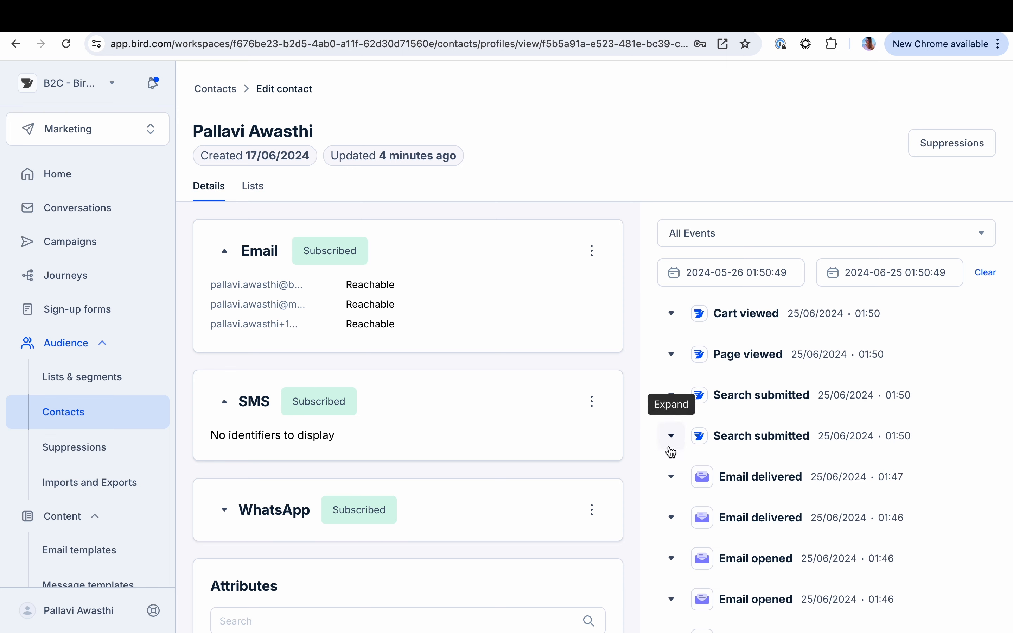
Expand the contact's two latest Search submitted events and the latest Page viewed event and examine their details
{"action": "left_click", "coordinate": [671, 437]}
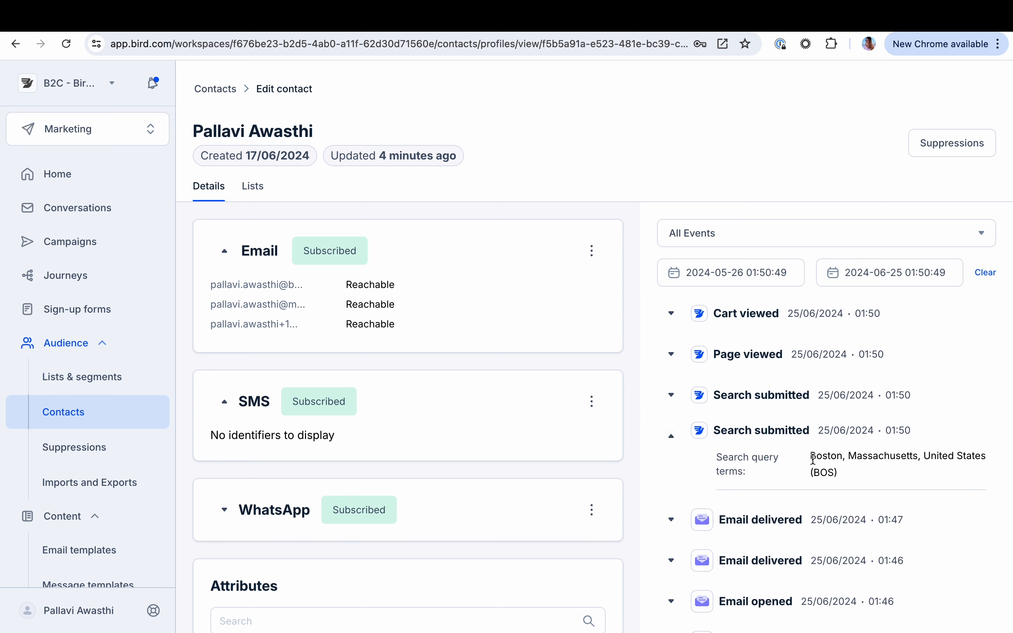
{"action": "left_click", "coordinate": [671, 395]}
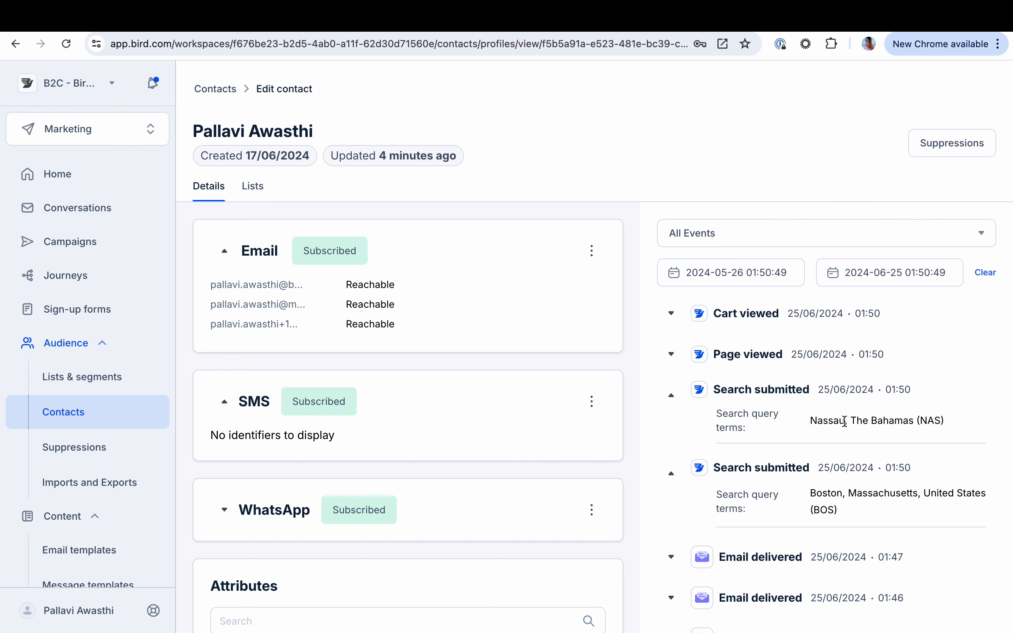
{"action": "left_click", "coordinate": [669, 355]}
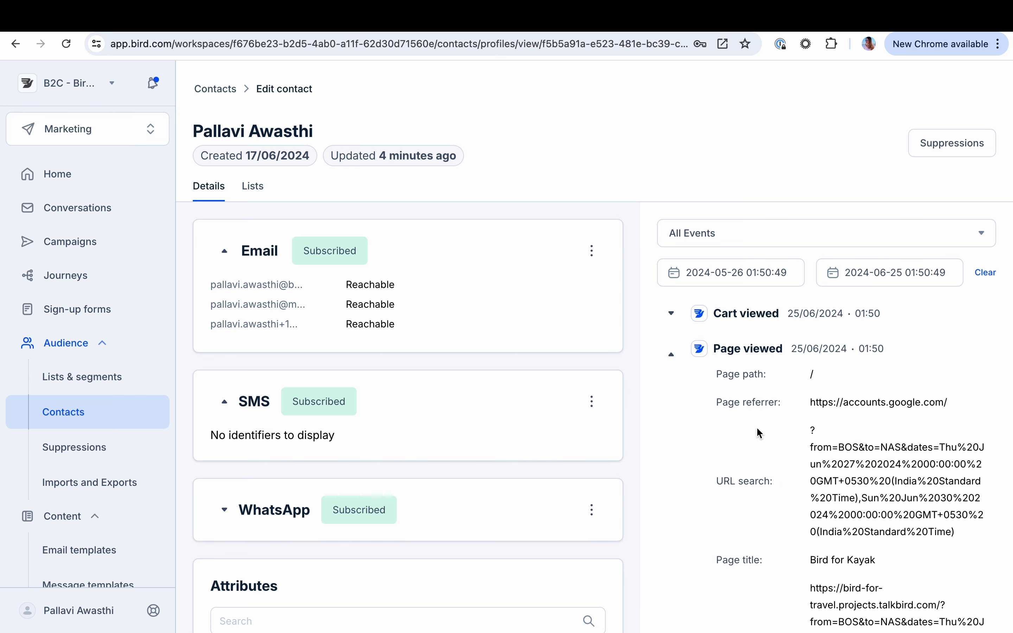
{"action": "scroll", "coordinate": [758, 429], "scroll_direction": "down", "scroll_amount": 5}
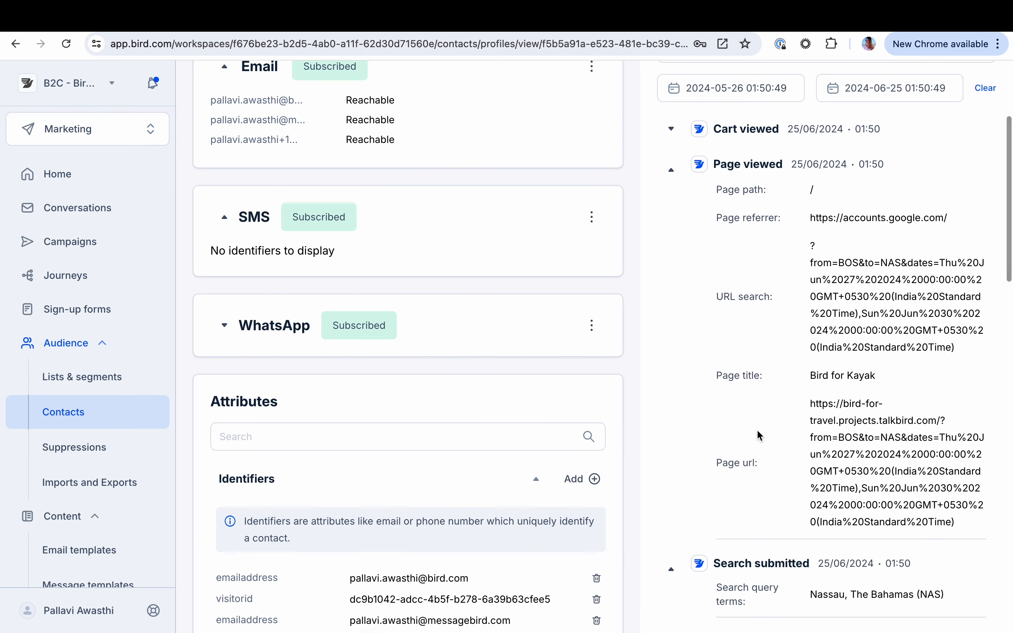
{"action": "scroll", "coordinate": [713, 447], "scroll_direction": "down", "scroll_amount": 8}
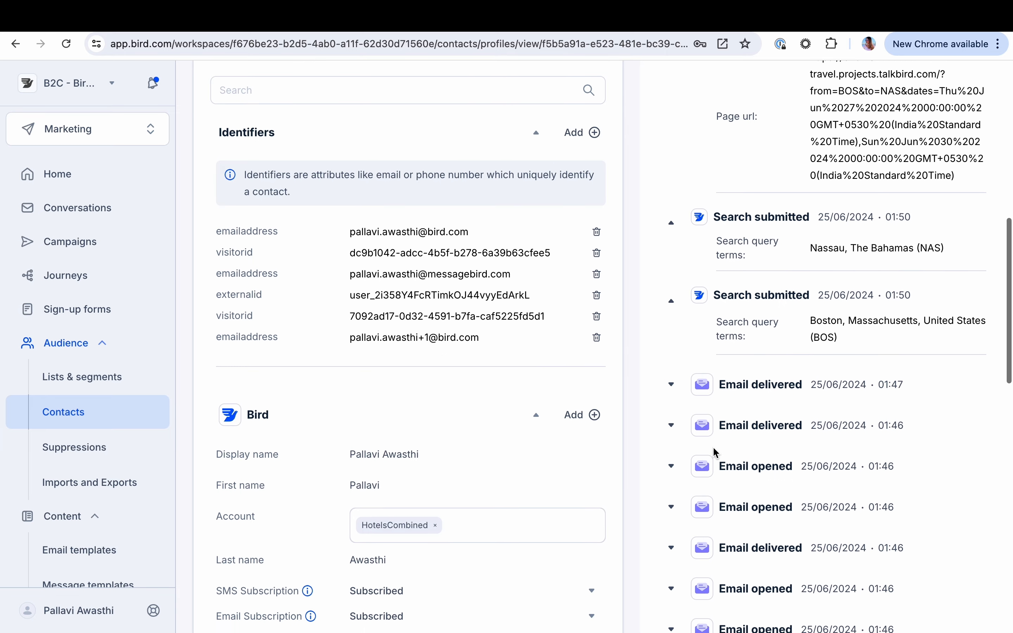
{"action": "scroll", "coordinate": [714, 452], "scroll_direction": "down", "scroll_amount": 1}
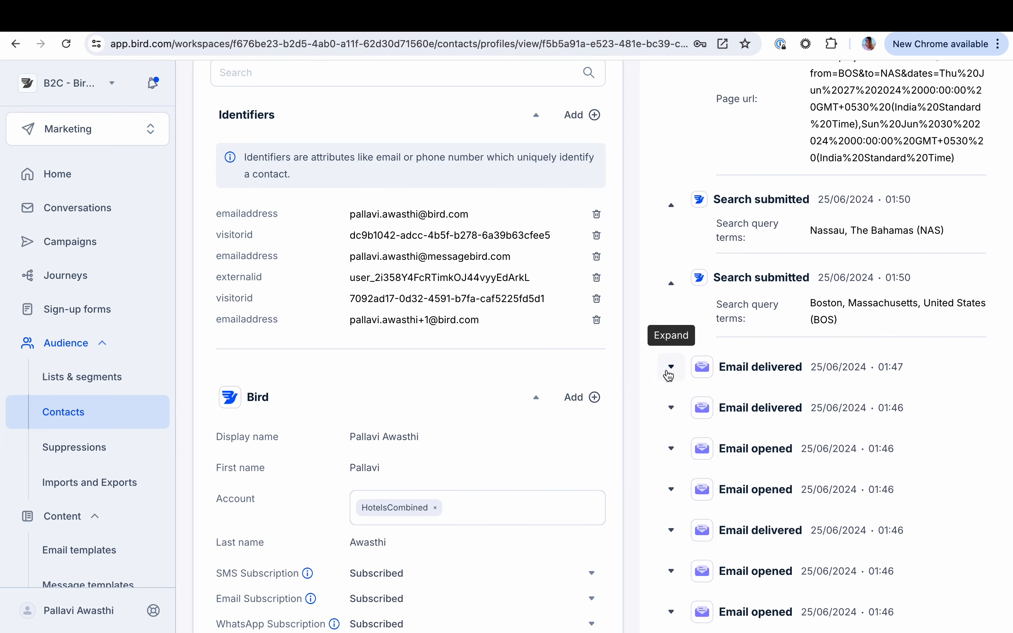
Examine an Email opened event and the Order confirmed event in the contact's history, collapsing each after reading it
{"action": "left_click", "coordinate": [670, 450]}
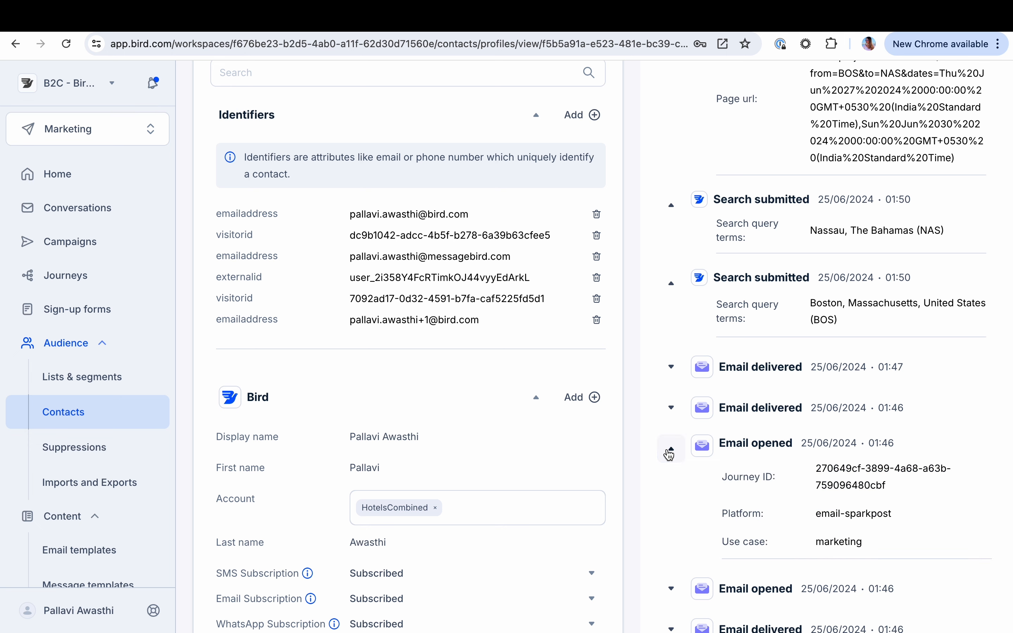
{"action": "left_click", "coordinate": [671, 452]}
{"action": "scroll", "coordinate": [670, 481], "scroll_direction": "down", "scroll_amount": 10}
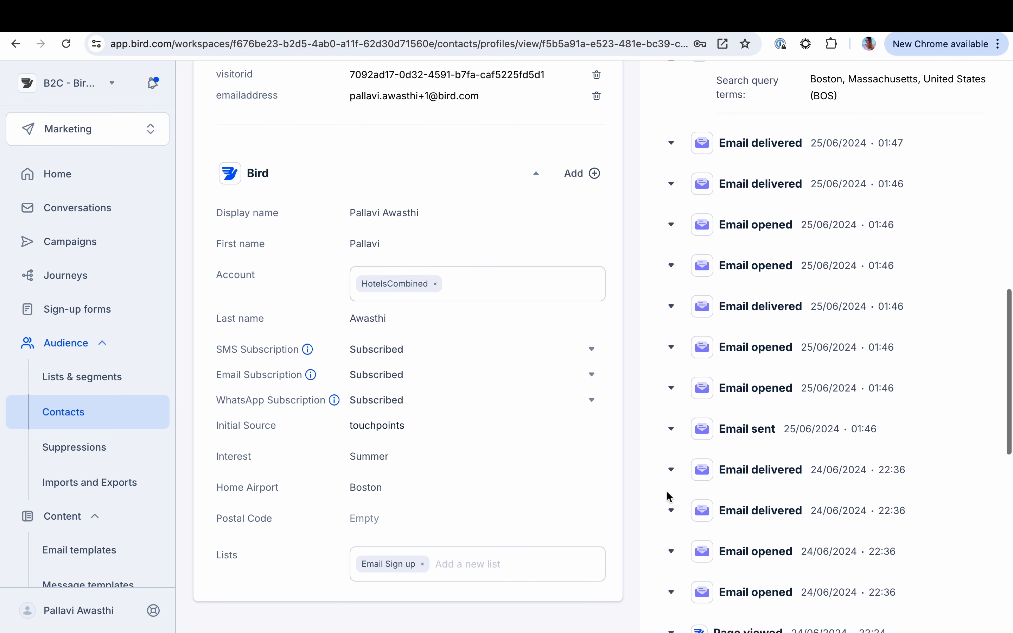
{"action": "scroll", "coordinate": [669, 497], "scroll_direction": "down", "scroll_amount": 4}
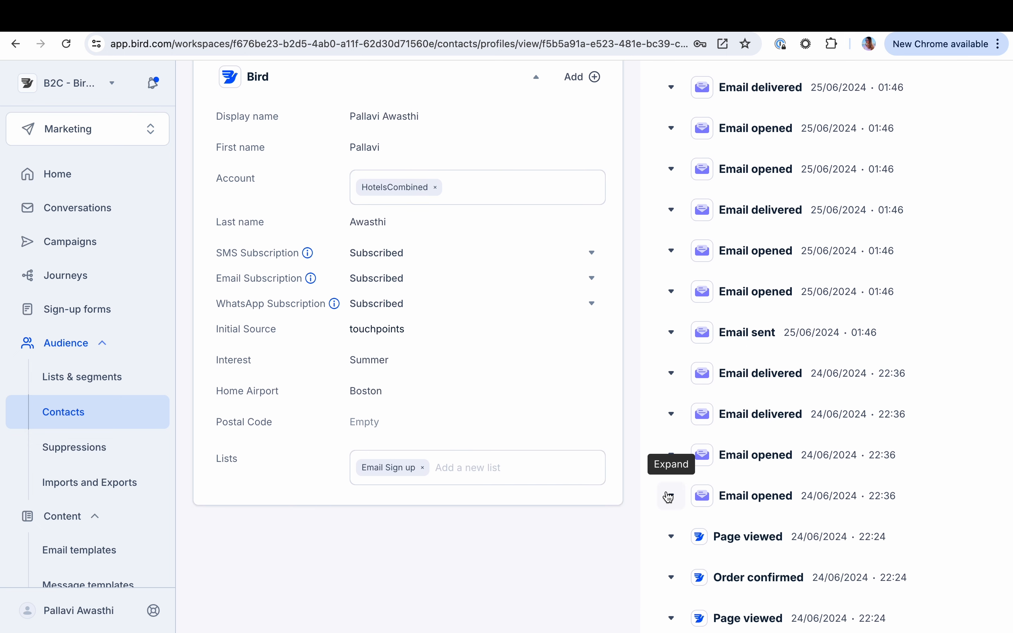
{"action": "scroll", "coordinate": [668, 496], "scroll_direction": "down", "scroll_amount": 4}
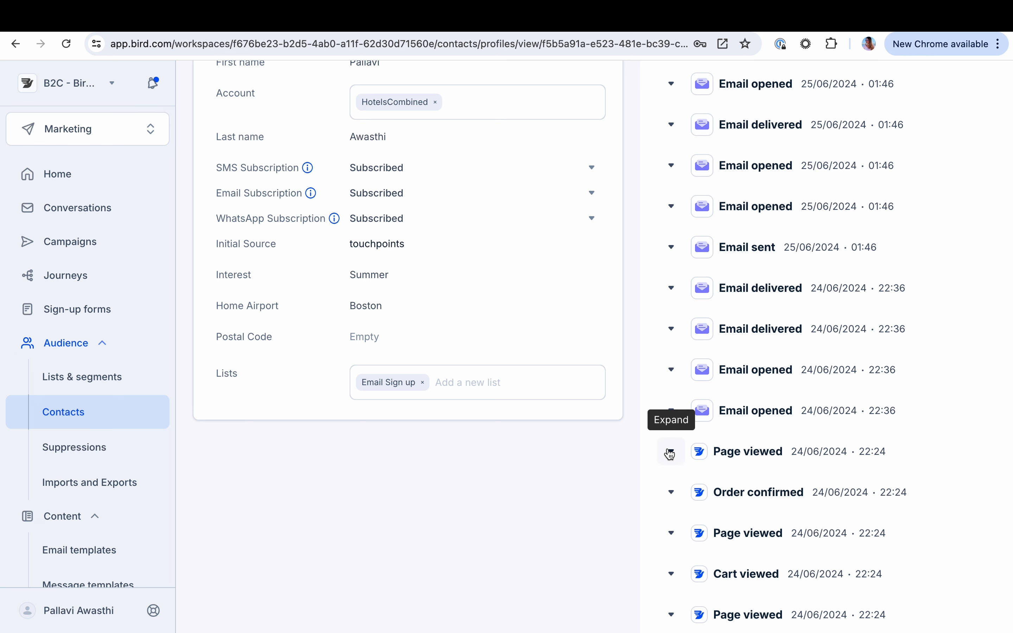
{"action": "left_click", "coordinate": [670, 492]}
{"action": "scroll", "coordinate": [665, 520], "scroll_direction": "down", "scroll_amount": 4}
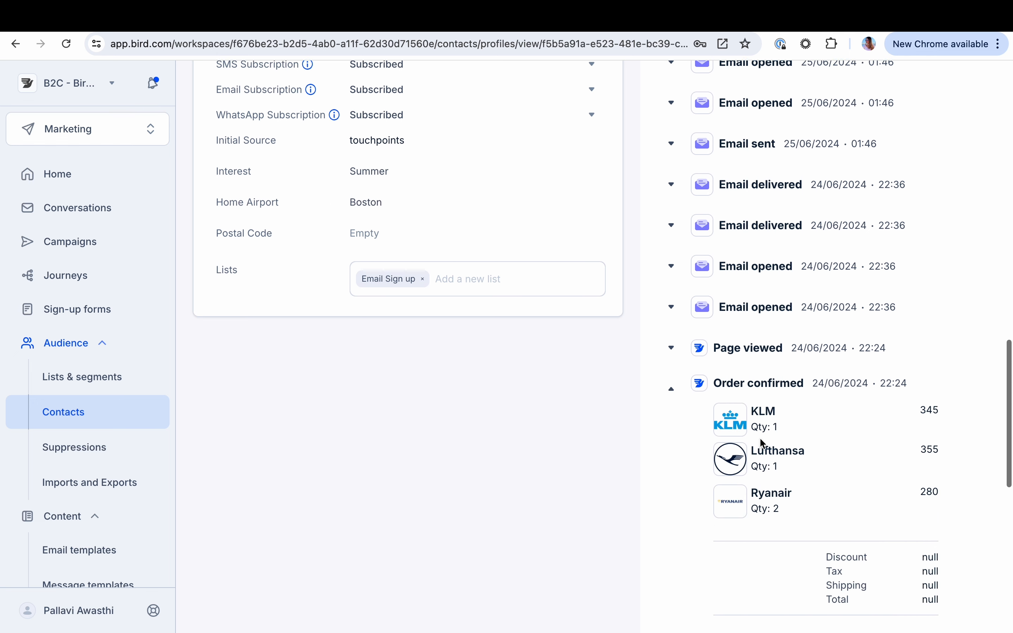
{"action": "left_click", "coordinate": [671, 389]}
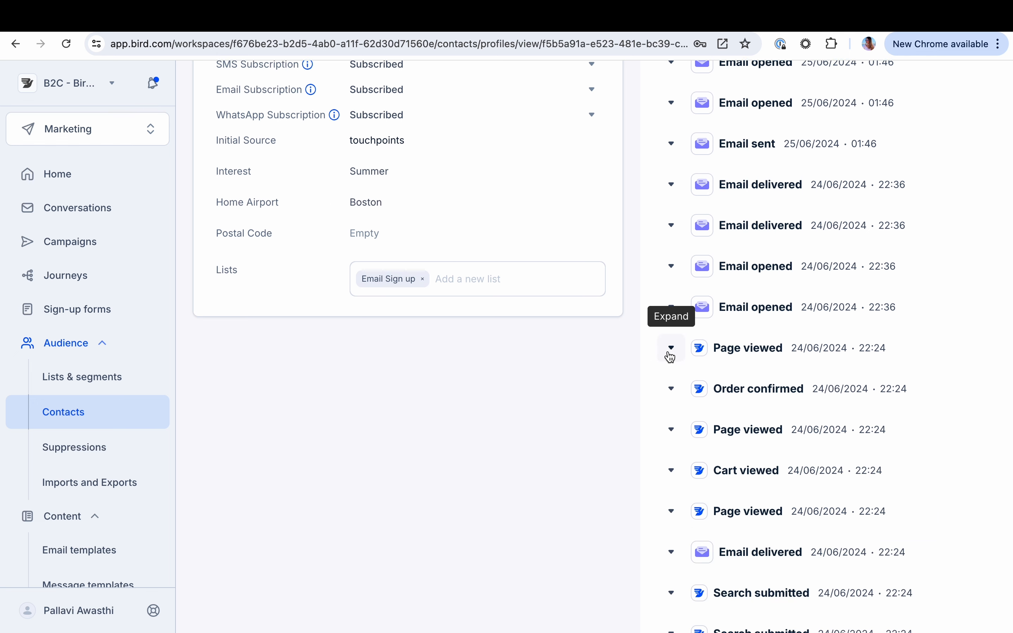
{"action": "scroll", "coordinate": [691, 466], "scroll_direction": "up", "scroll_amount": 15}
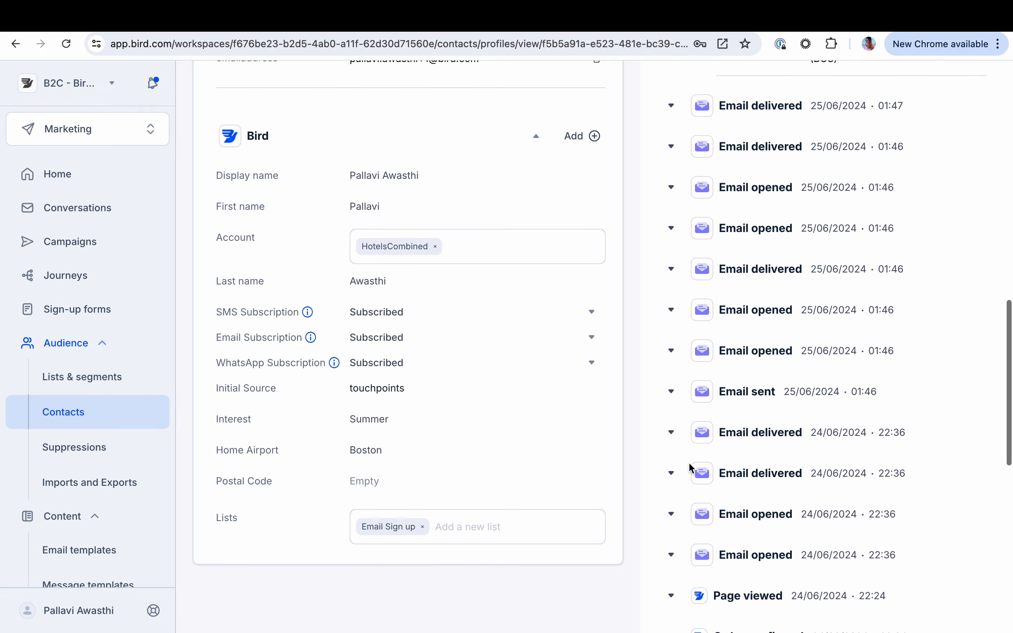
{"action": "scroll", "coordinate": [689, 469], "scroll_direction": "up", "scroll_amount": 5}
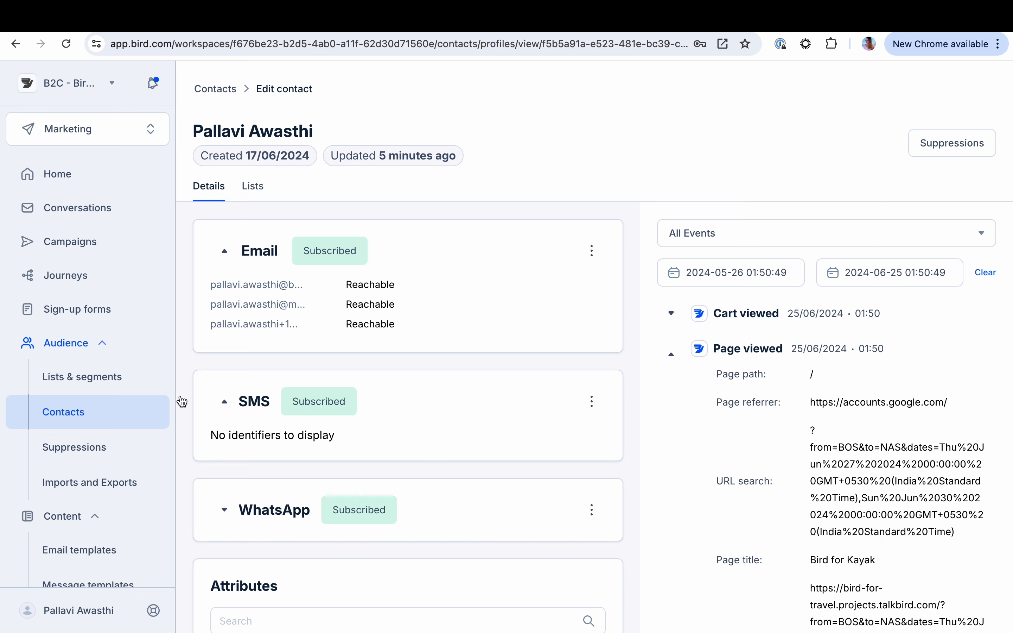
Start a new segment under Lists & Segments and name it Summer Vacations
{"action": "left_click", "coordinate": [118, 387]}
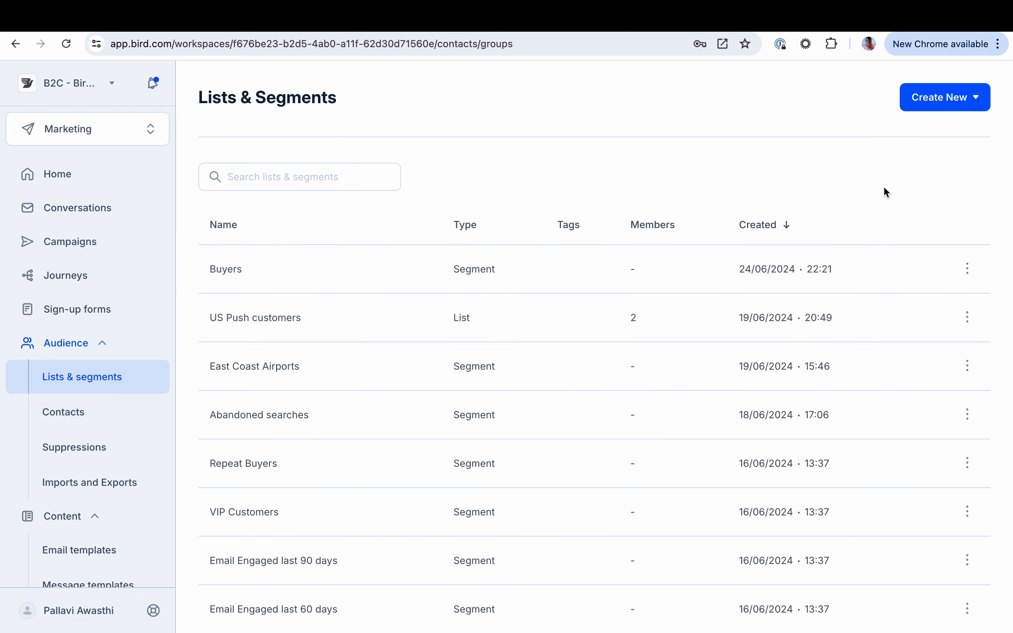
{"action": "left_click", "coordinate": [937, 102]}
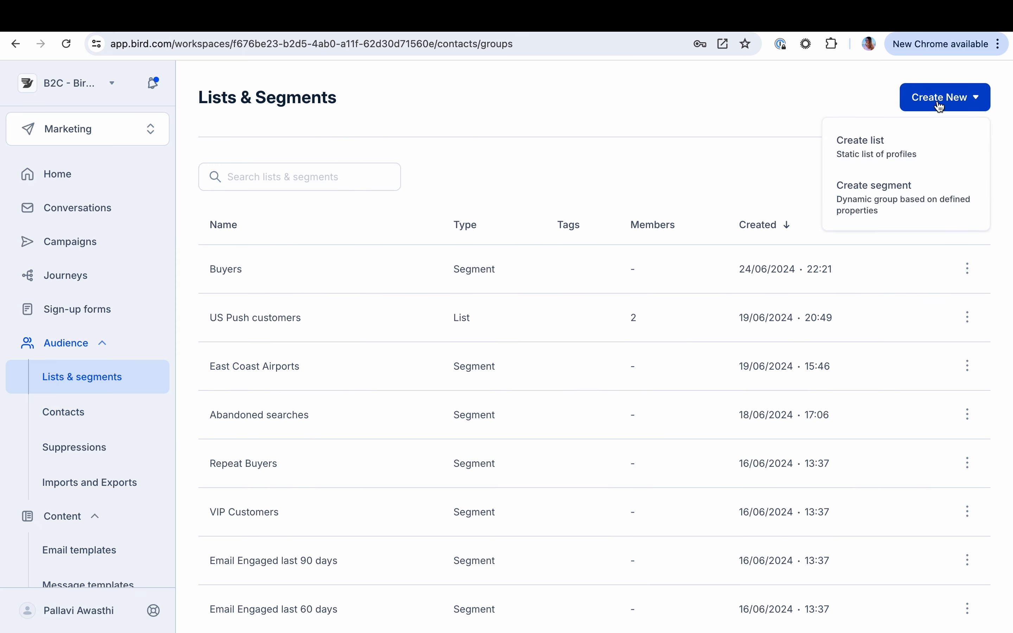
{"action": "left_click", "coordinate": [892, 201]}
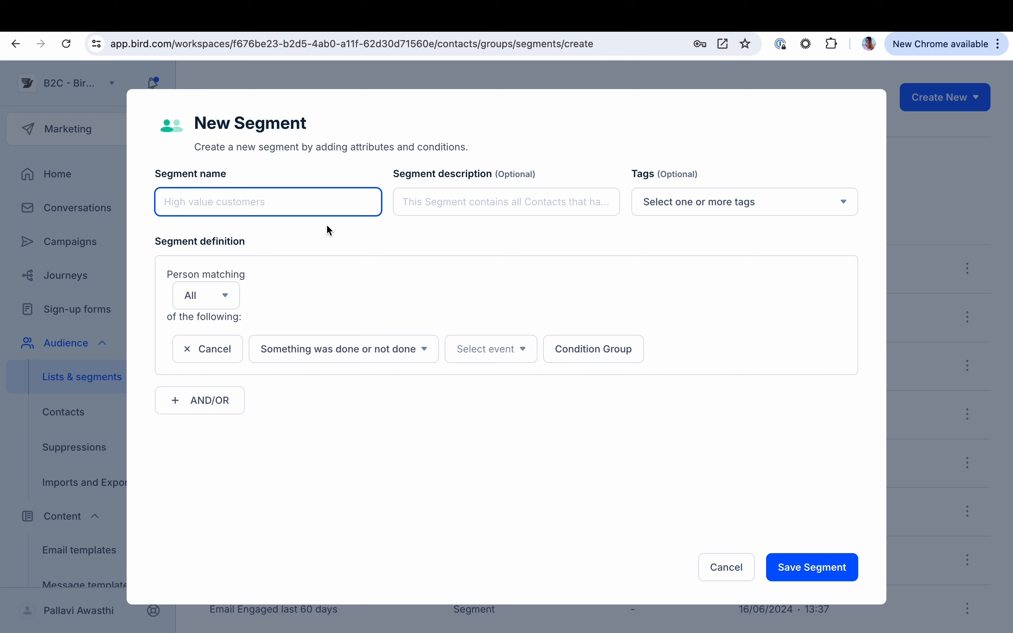
{"action": "type", "text": "Summer Vacations"}
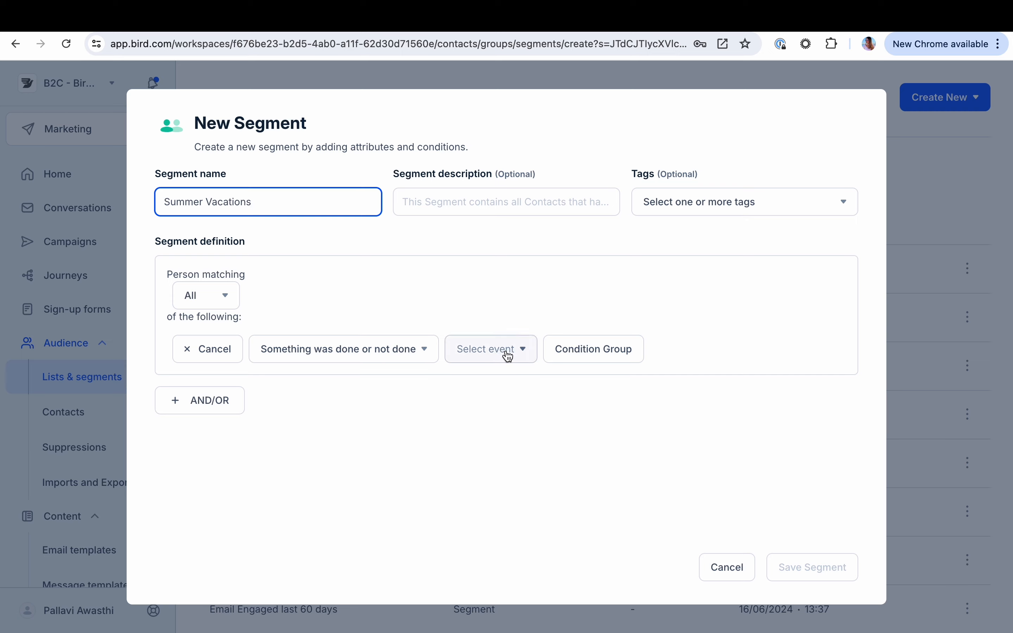
Add a segment condition for the Order confirmed event happening zero times in the last 30 days
{"action": "left_click", "coordinate": [508, 356]}
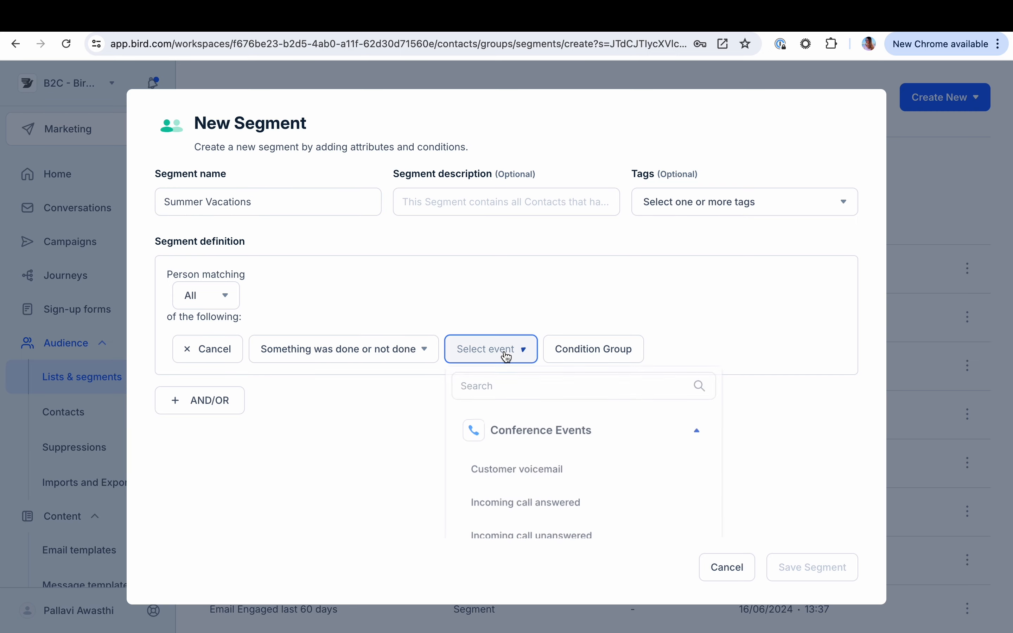
{"action": "type", "text": "ord"}
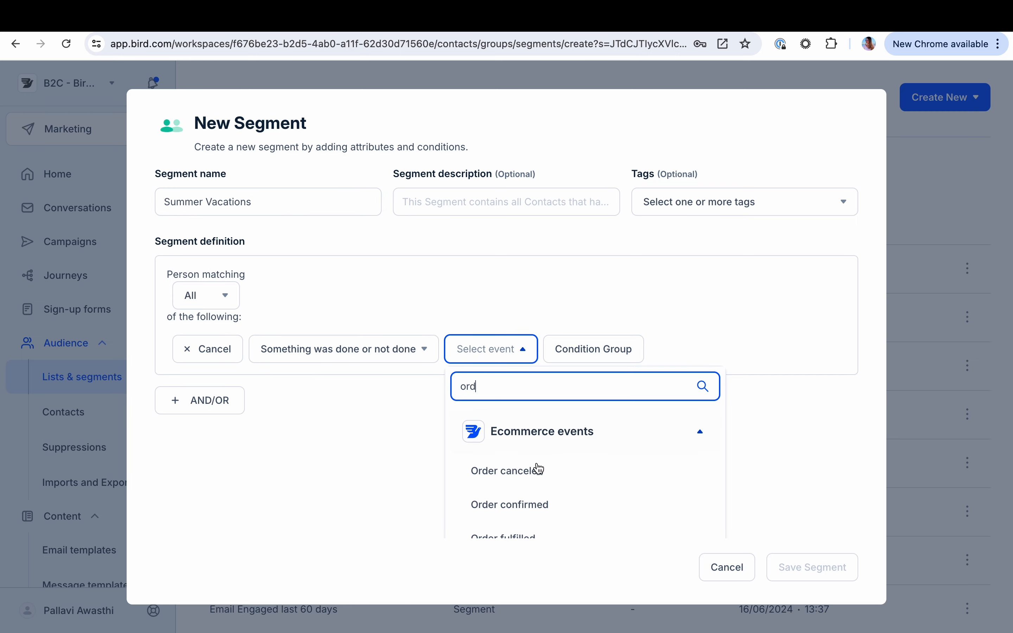
{"action": "left_click", "coordinate": [525, 503]}
{"action": "left_click", "coordinate": [561, 362]}
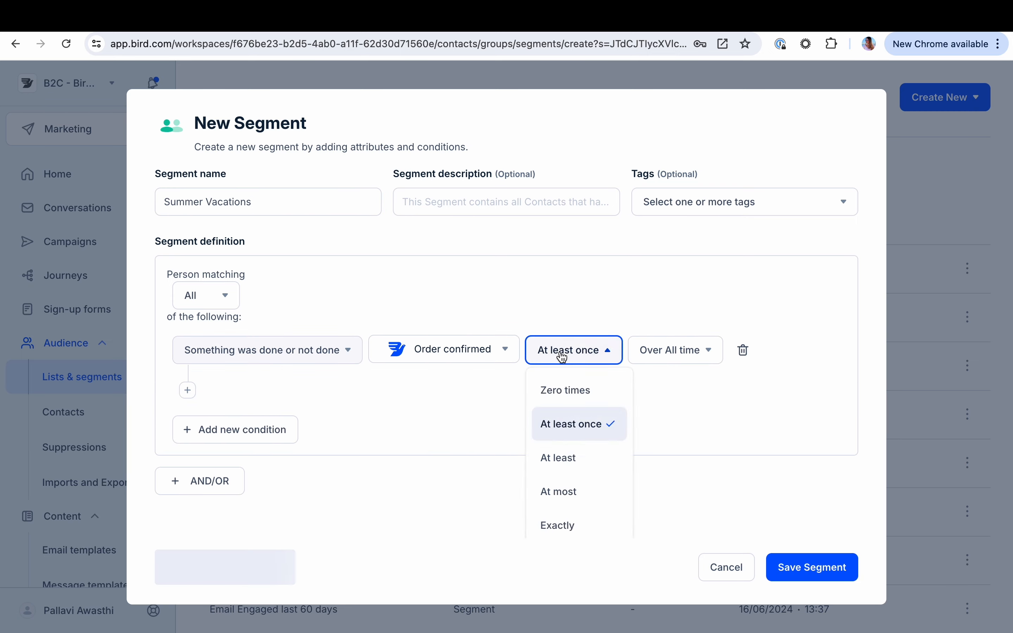
{"action": "left_click", "coordinate": [579, 399]}
{"action": "left_click", "coordinate": [639, 361]}
{"action": "type", "text": "in"}
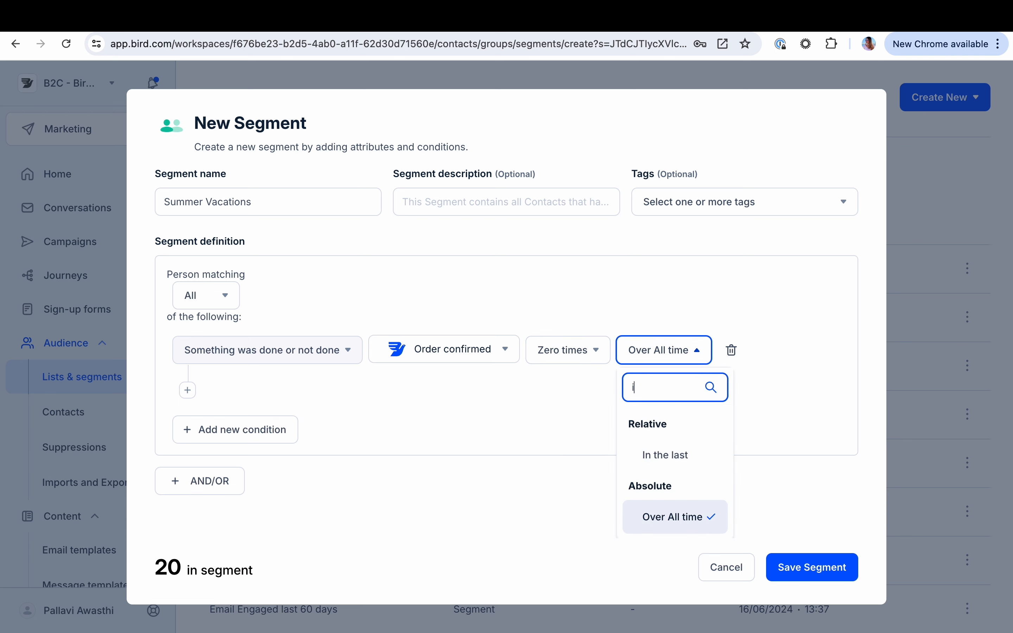
{"action": "left_click", "coordinate": [669, 456]}
{"action": "key", "text": "BackSpace"}
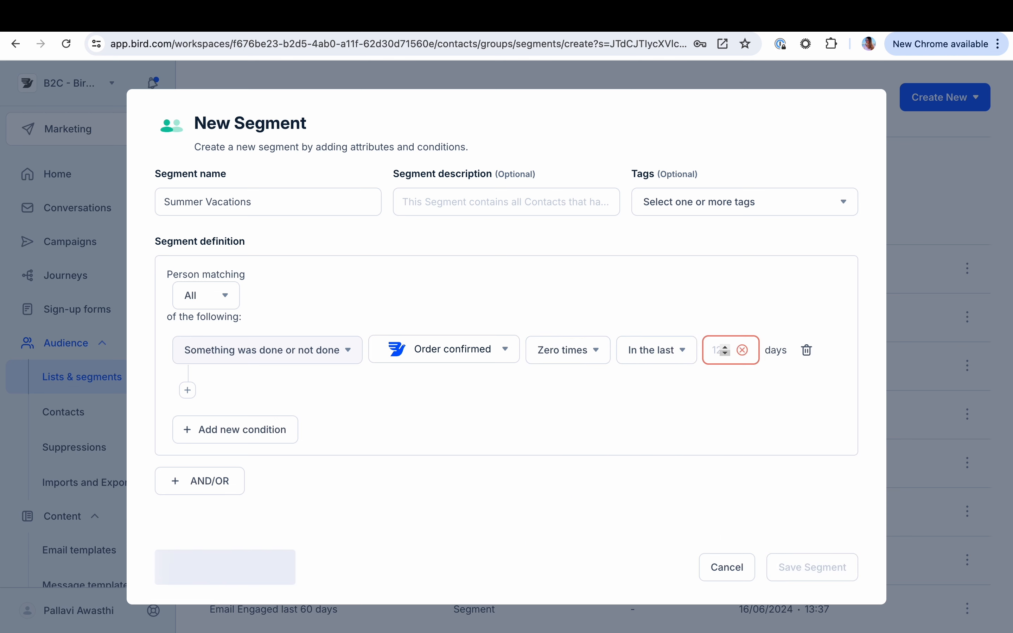
{"action": "type", "text": "30"}
Add a Product Name property filter to the Order confirmed condition
{"action": "left_click", "coordinate": [187, 390]}
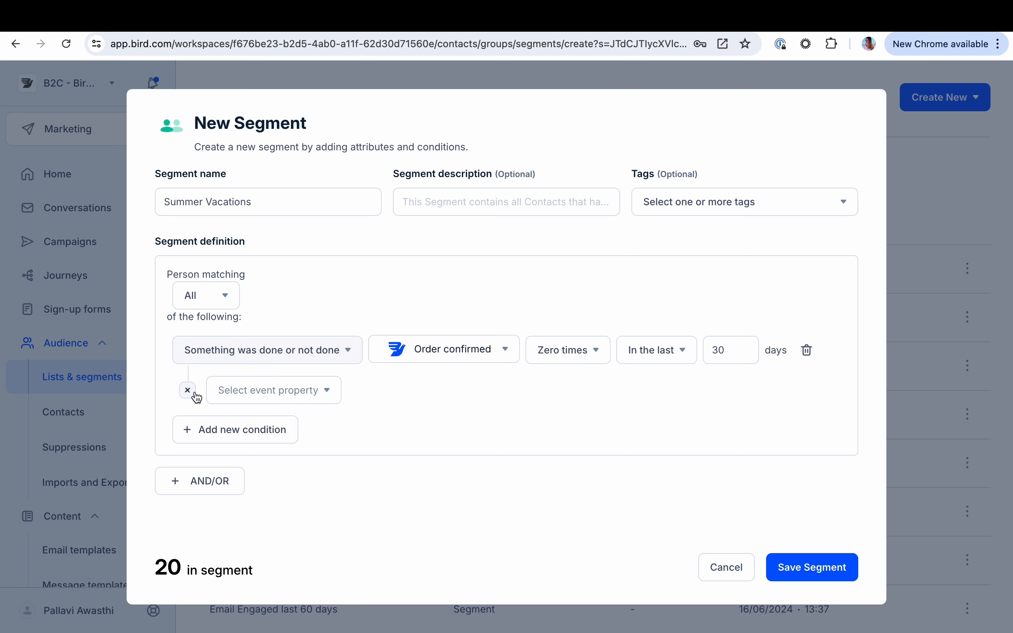
{"action": "left_click", "coordinate": [276, 391]}
{"action": "type", "text": "prod"}
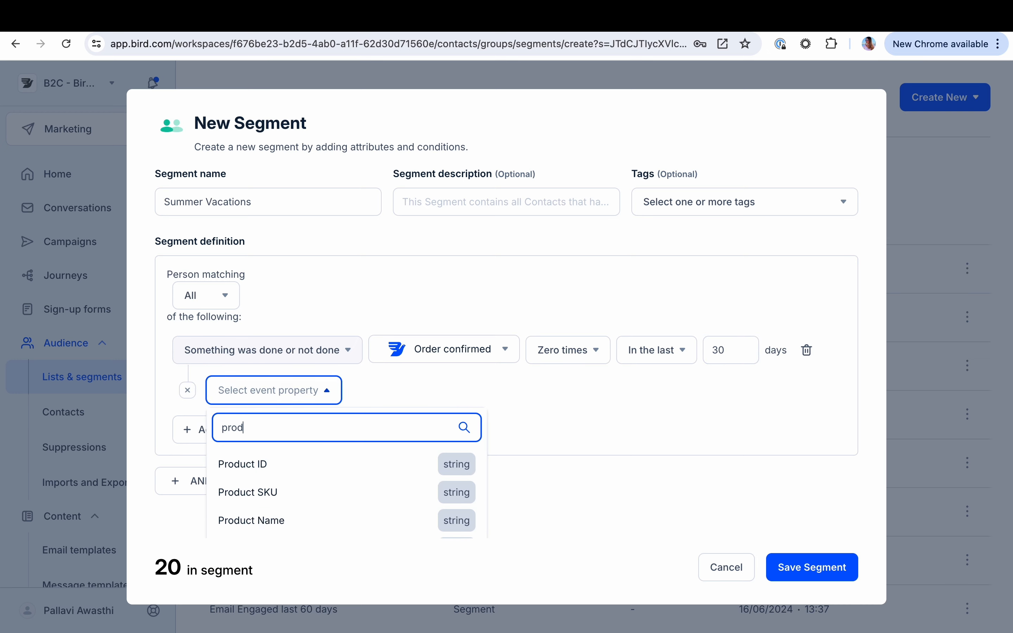
{"action": "left_click", "coordinate": [306, 520]}
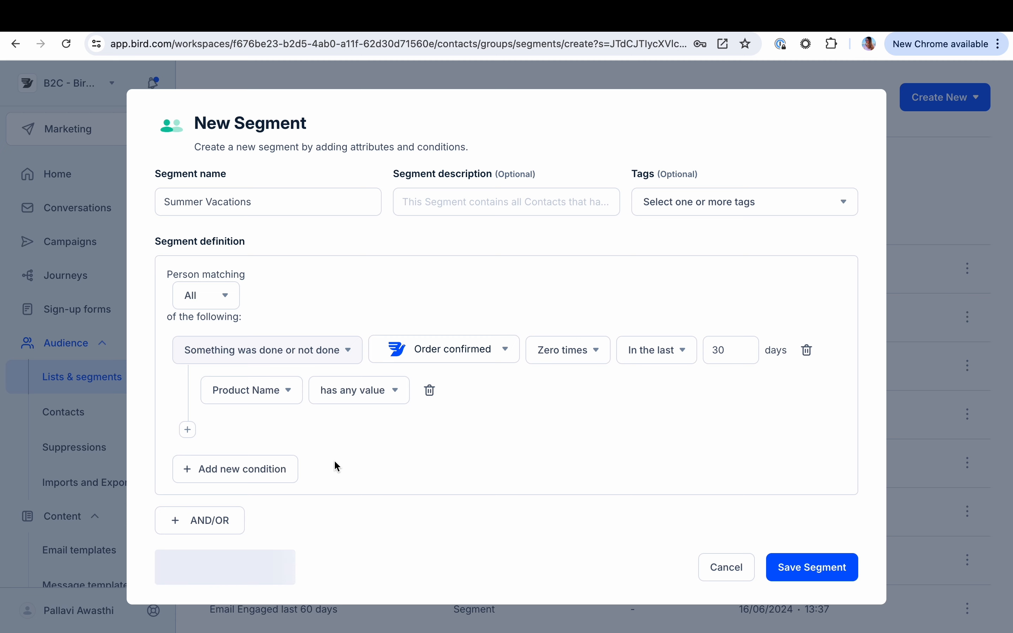
Add a second condition group joined by AND, using the Email link clicked event
{"action": "left_click", "coordinate": [207, 523]}
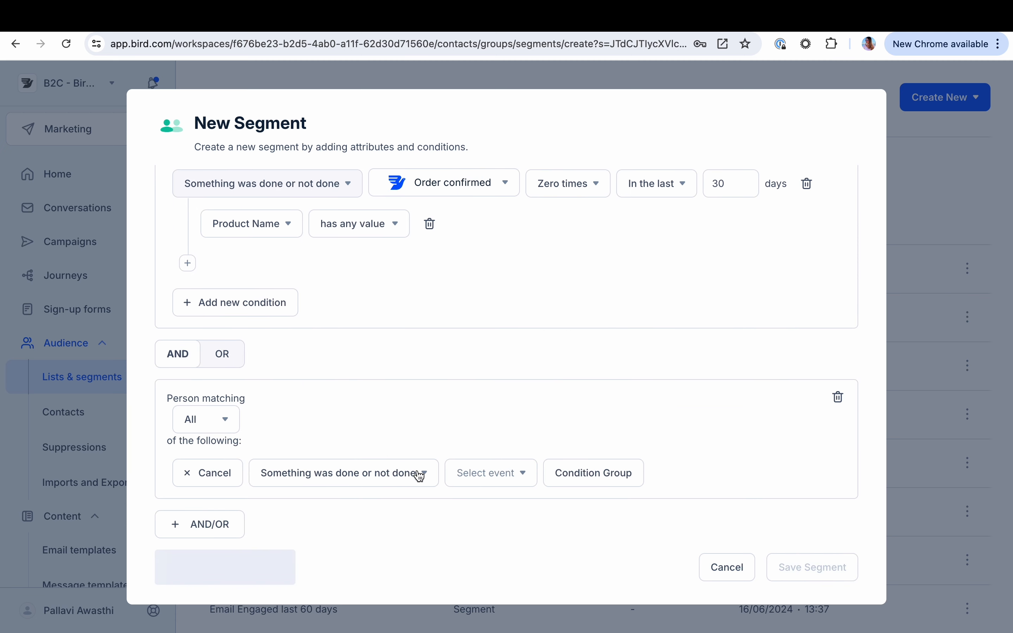
{"action": "left_click", "coordinate": [484, 477]}
{"action": "type", "text": "emai"}
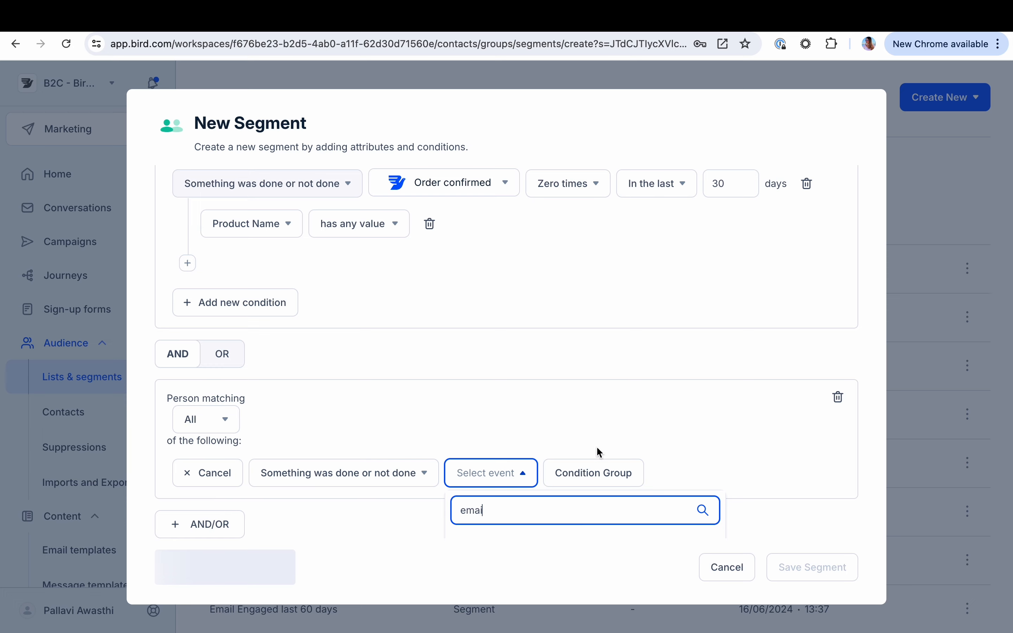
{"action": "scroll", "coordinate": [642, 407], "scroll_direction": "down", "scroll_amount": 3}
{"action": "scroll", "coordinate": [511, 509], "scroll_direction": "down", "scroll_amount": 2}
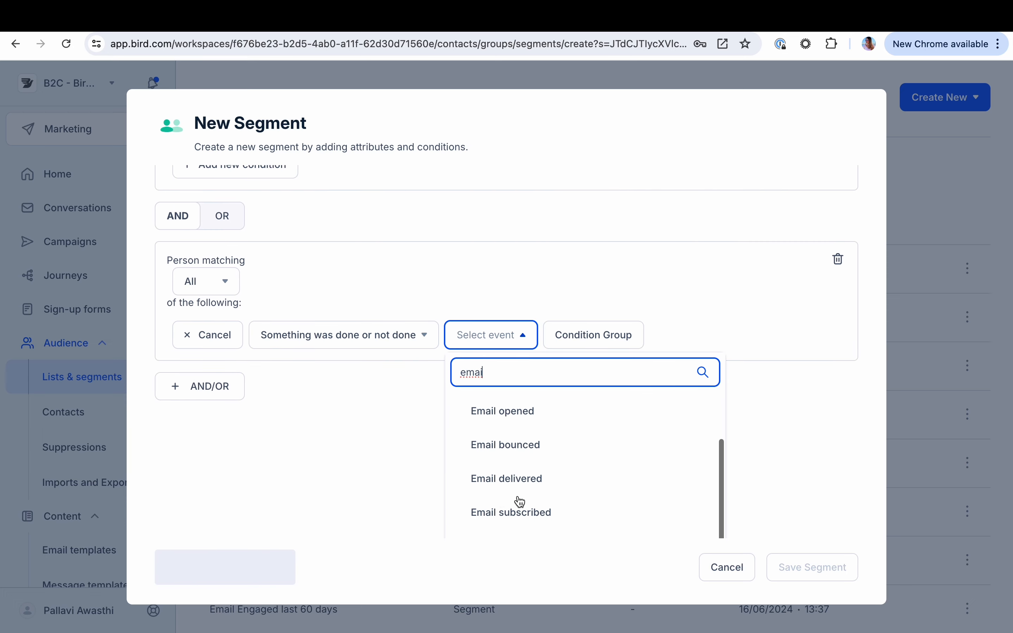
{"action": "scroll", "coordinate": [520, 502], "scroll_direction": "down", "scroll_amount": 2}
{"action": "left_click", "coordinate": [519, 470]}
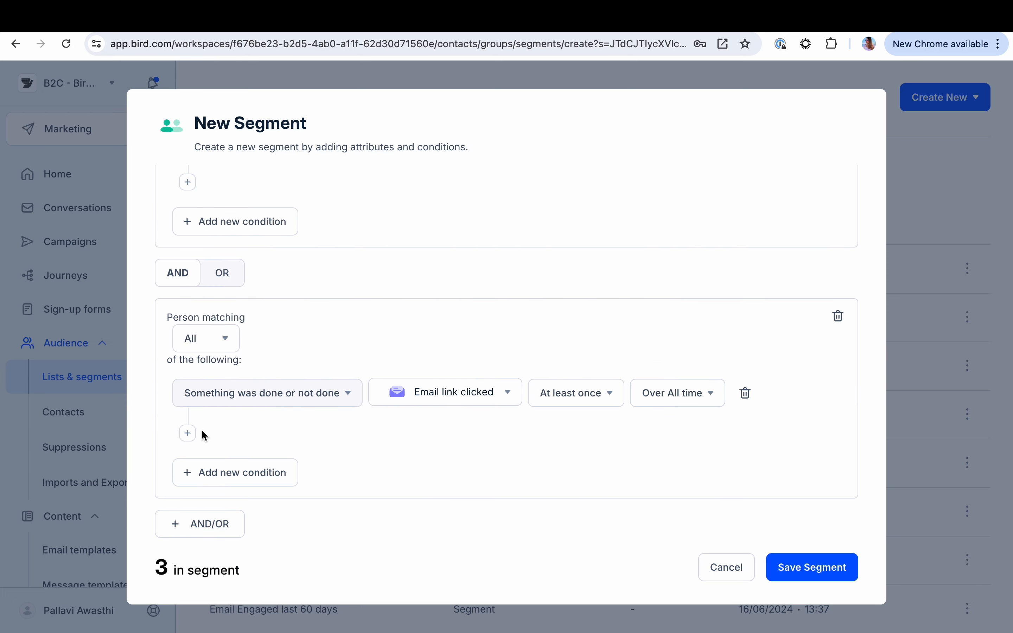
Add an event property filter to the Email link clicked condition and set its property to Campaign Name
{"action": "left_click", "coordinate": [189, 433]}
{"action": "left_click", "coordinate": [262, 432]}
{"action": "left_click", "coordinate": [270, 534]}
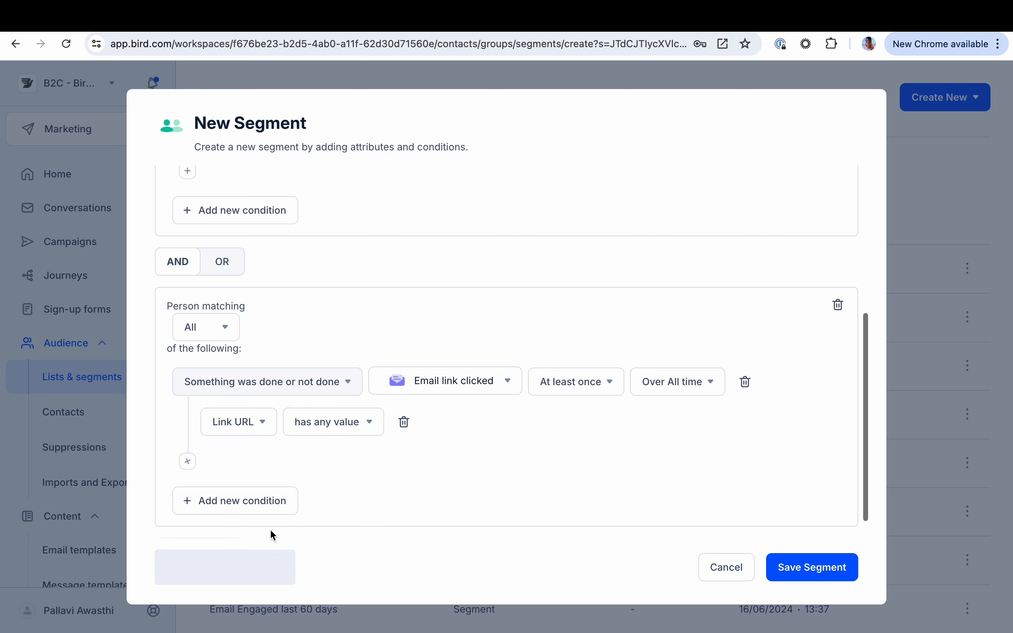
{"action": "left_click", "coordinate": [253, 426]}
{"action": "left_click", "coordinate": [247, 495]}
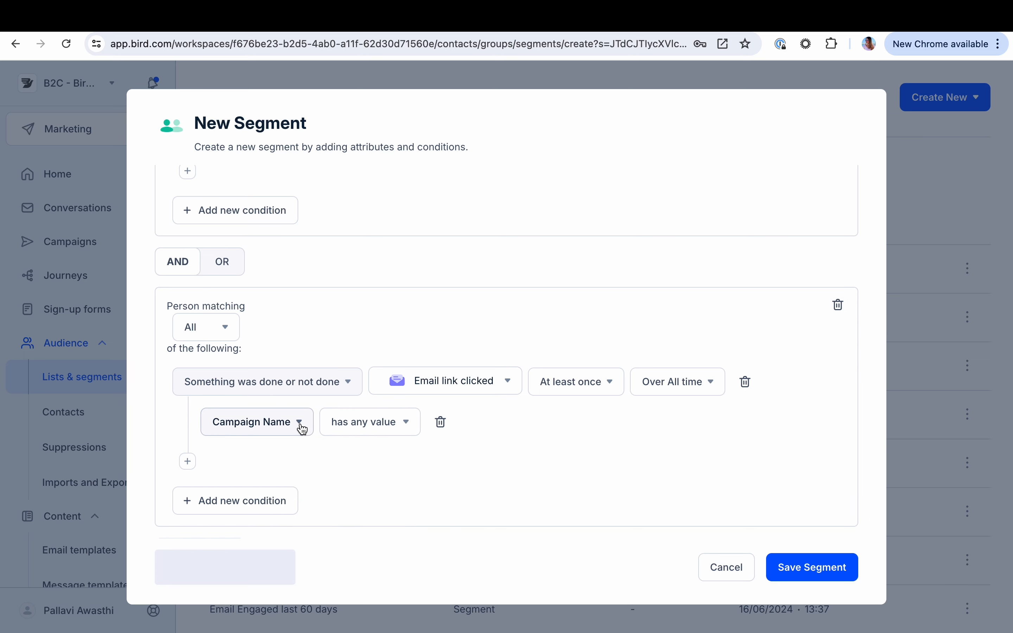
Replace the Email link clicked group with a new AND group whose condition uses the person's Interest property
{"action": "left_click", "coordinate": [837, 304]}
{"action": "left_click", "coordinate": [201, 520]}
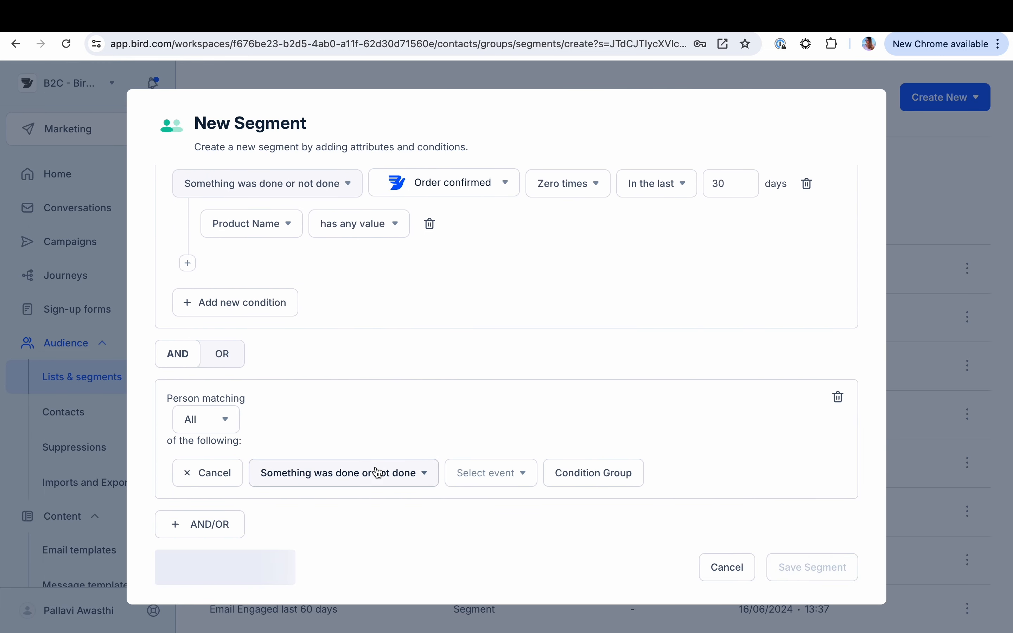
{"action": "left_click", "coordinate": [375, 473]}
{"action": "scroll", "coordinate": [355, 524], "scroll_direction": "down", "scroll_amount": 2}
{"action": "left_click", "coordinate": [340, 491]}
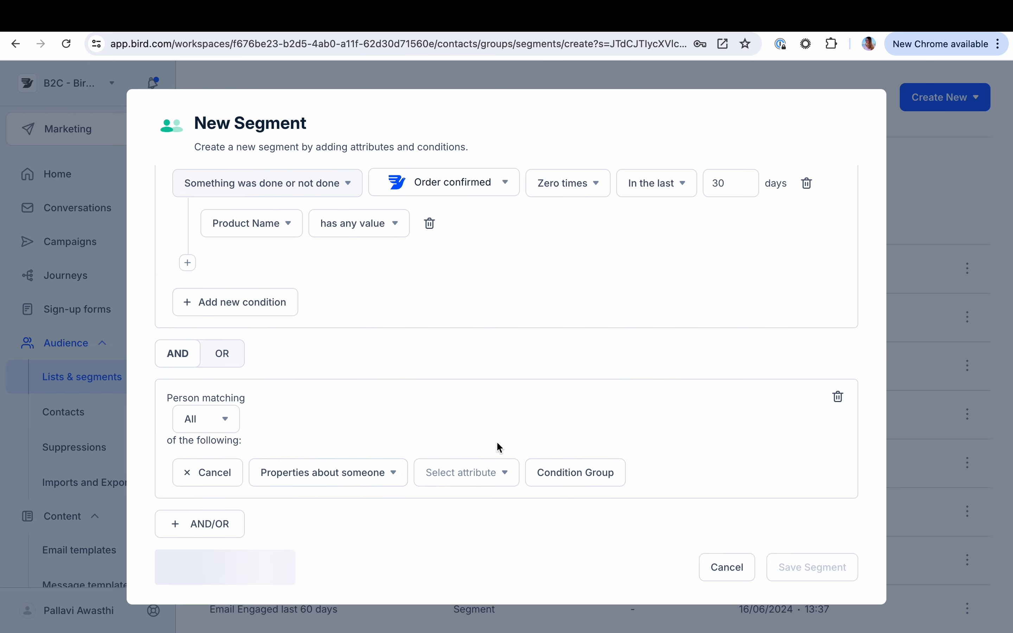
{"action": "left_click", "coordinate": [484, 482]}
{"action": "type", "text": "int"}
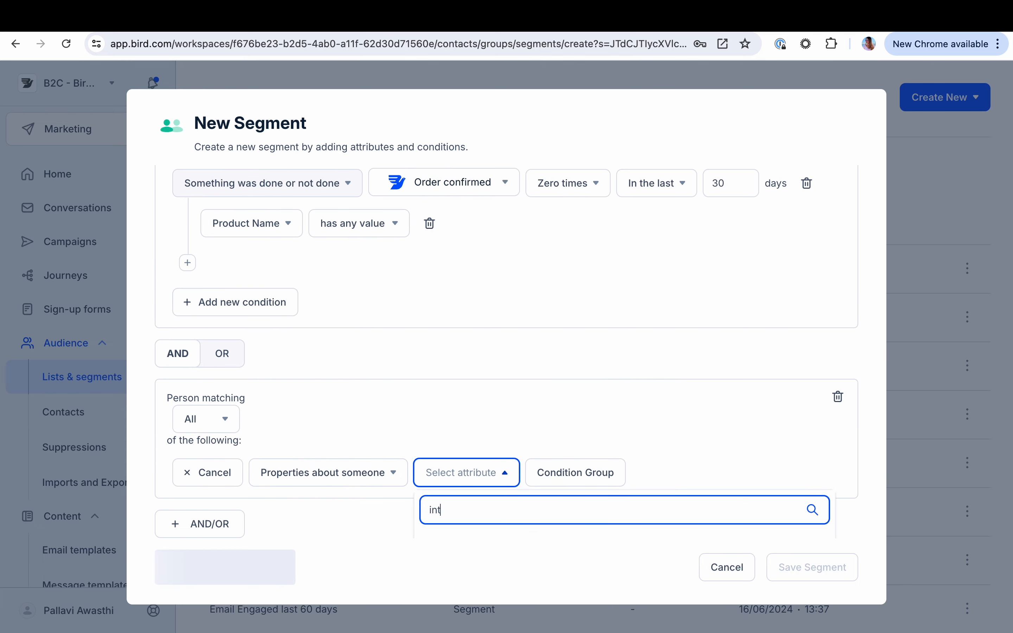
{"action": "type", "text": "e"}
{"action": "left_click", "coordinate": [479, 508]}
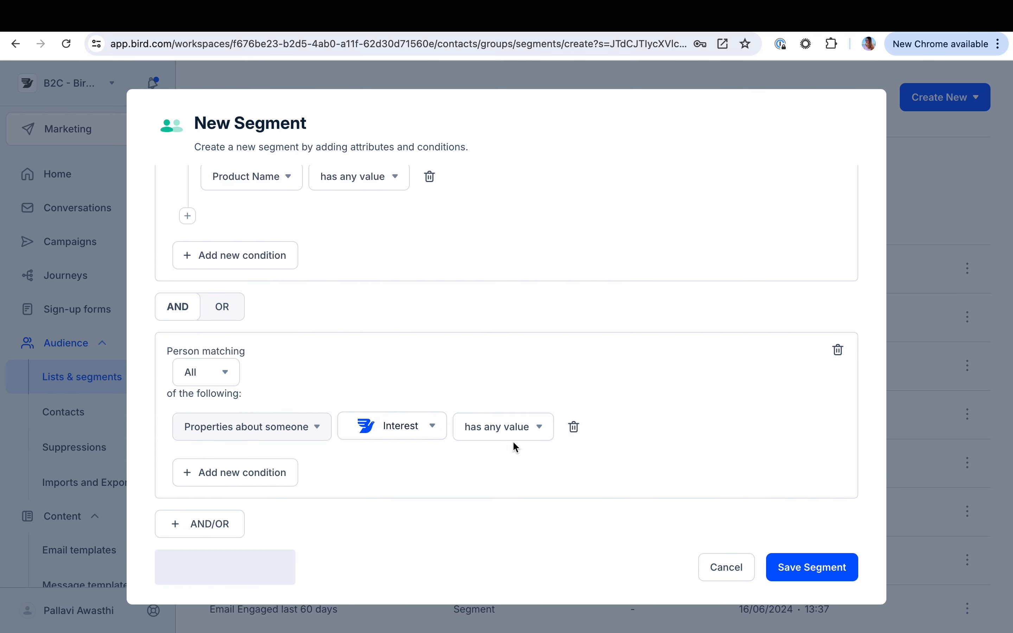
Set the Interest property condition to equals Summer
{"action": "left_click", "coordinate": [511, 435]}
{"action": "scroll", "coordinate": [503, 528], "scroll_direction": "down", "scroll_amount": 1}
{"action": "left_click", "coordinate": [500, 534]}
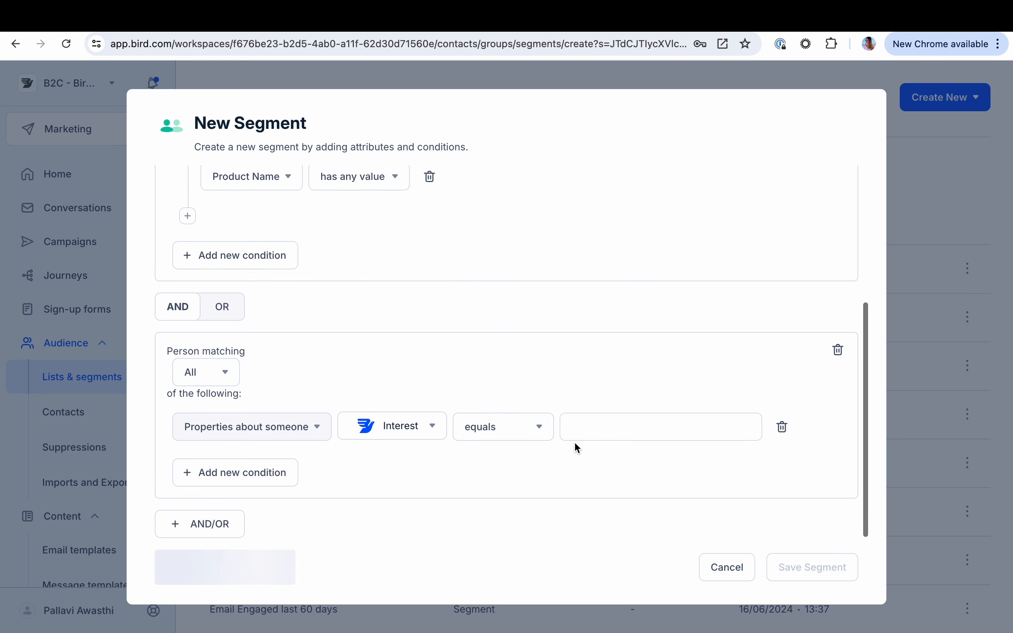
{"action": "left_click", "coordinate": [577, 437]}
{"action": "type", "text": "Summer"}
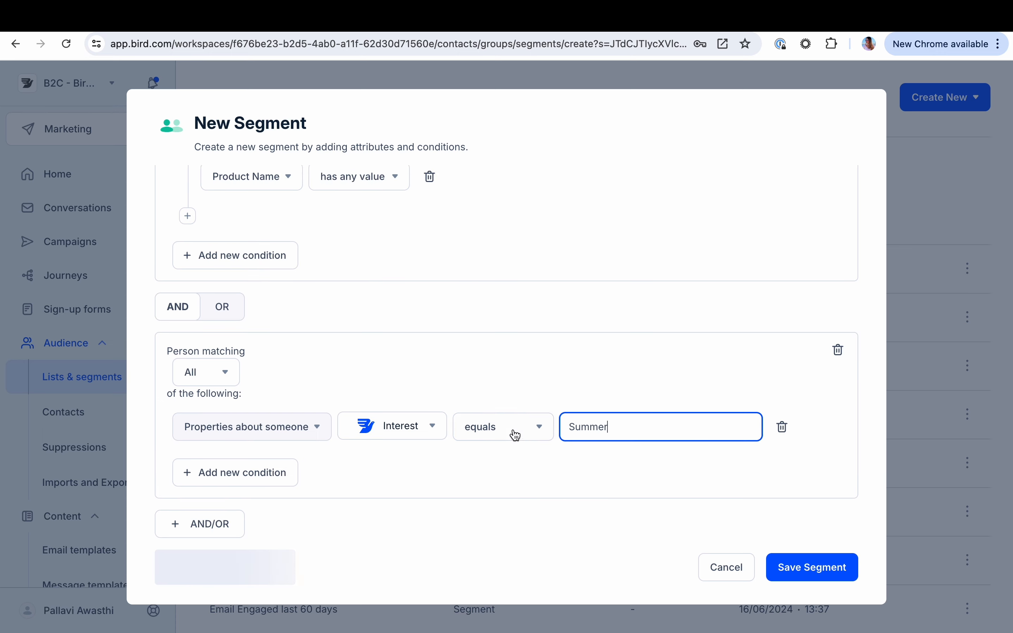
Add another AND condition group below the Interest group, using the Page viewed event
{"action": "scroll", "coordinate": [445, 464], "scroll_direction": "up", "scroll_amount": 1}
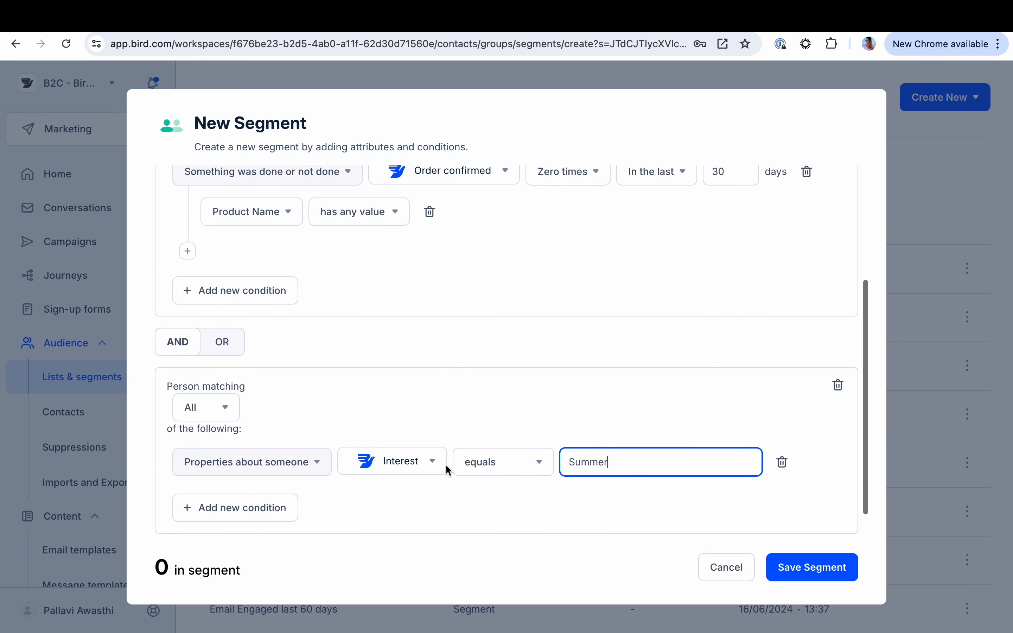
{"action": "scroll", "coordinate": [448, 470], "scroll_direction": "up", "scroll_amount": 3}
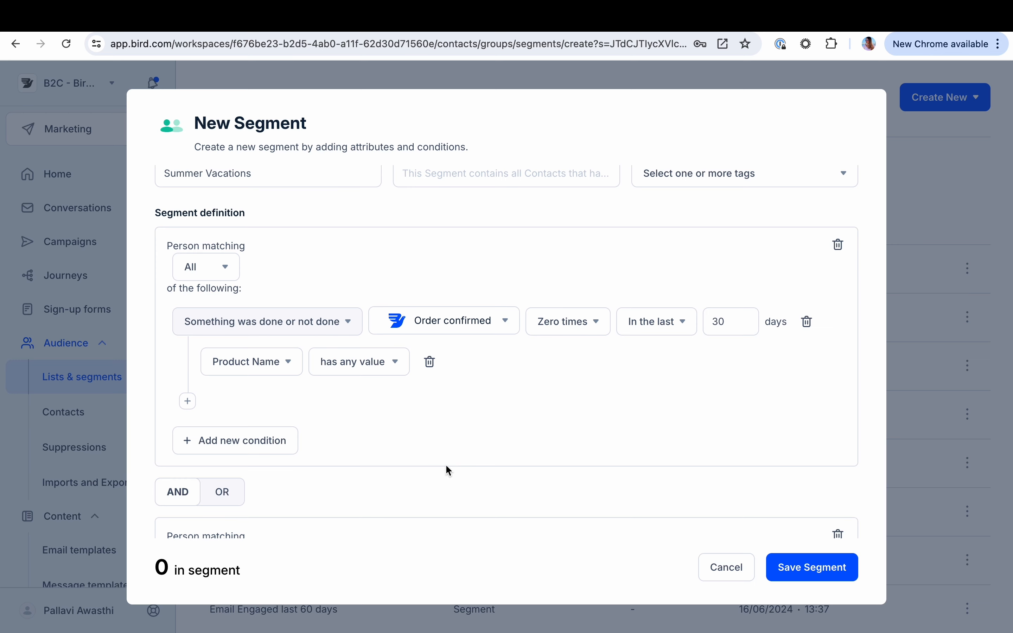
{"action": "scroll", "coordinate": [433, 422], "scroll_direction": "down", "scroll_amount": 3}
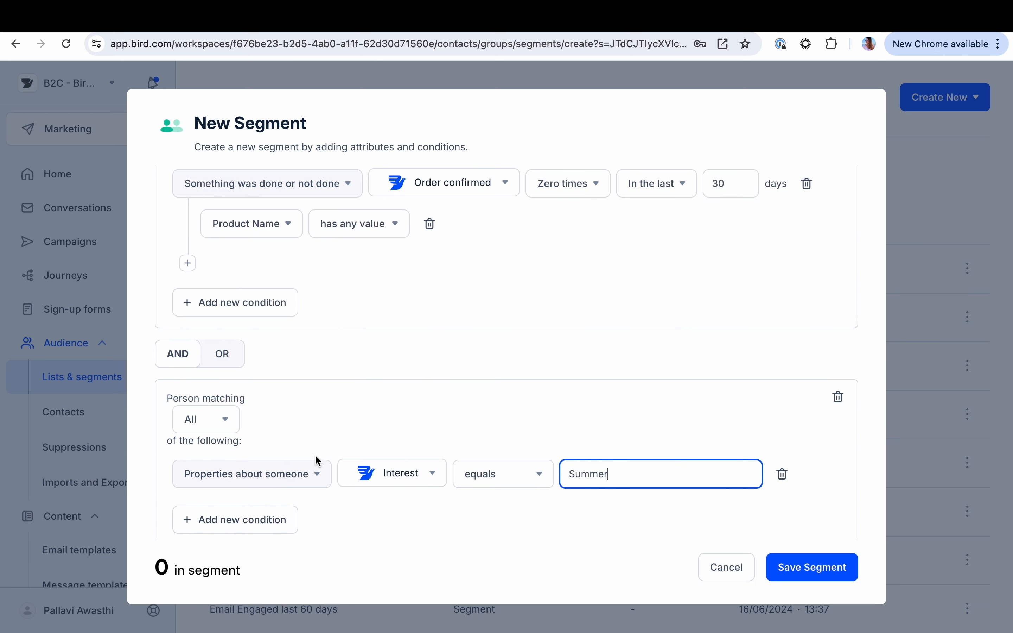
{"action": "scroll", "coordinate": [318, 461], "scroll_direction": "down", "scroll_amount": 1}
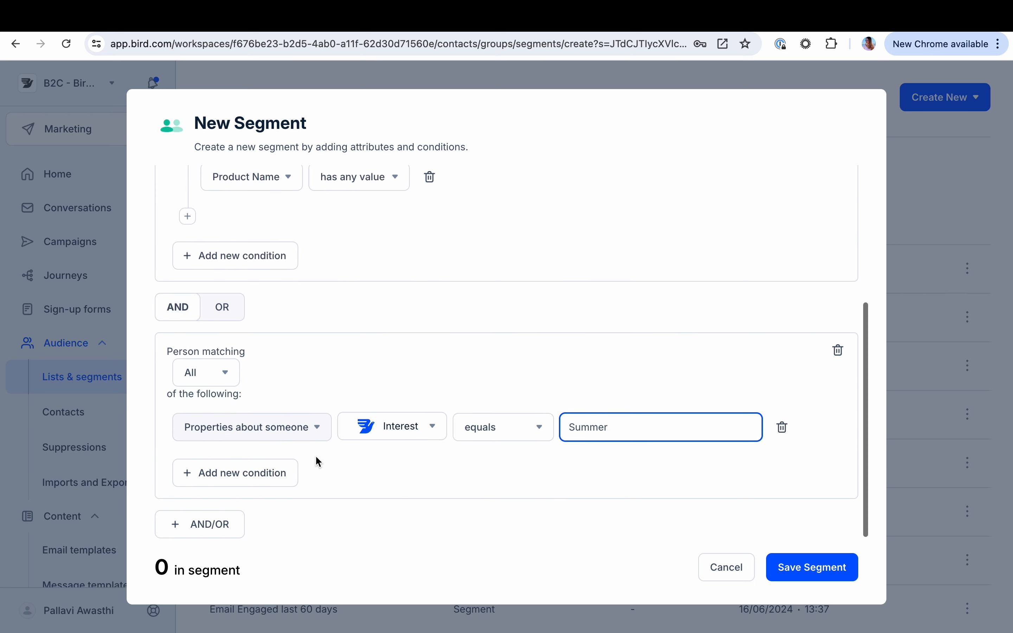
{"action": "left_click", "coordinate": [226, 518]}
{"action": "scroll", "coordinate": [397, 396], "scroll_direction": "down", "scroll_amount": 4}
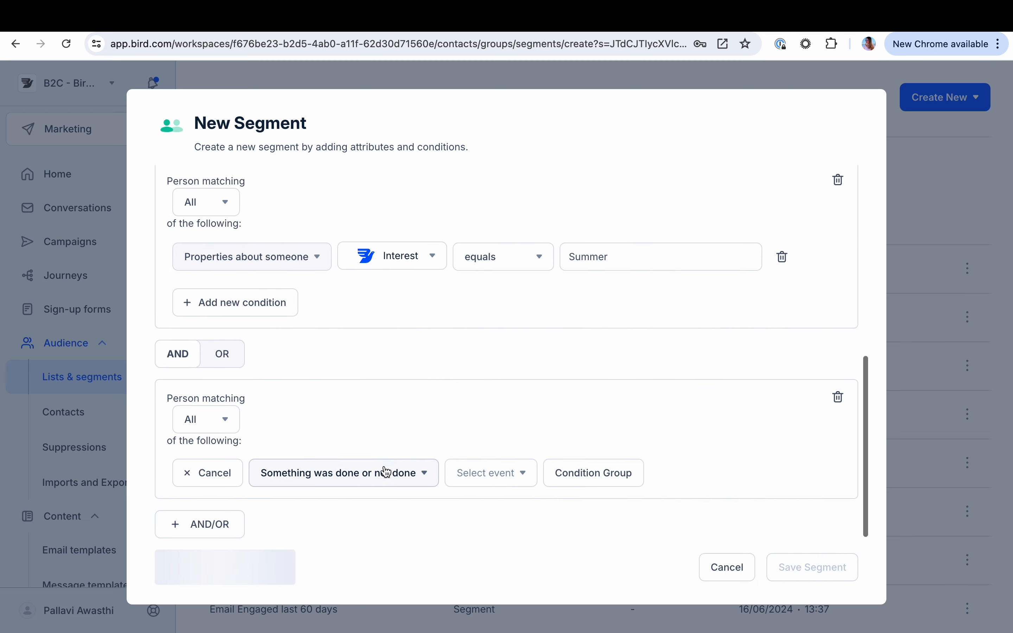
{"action": "left_click", "coordinate": [460, 481]}
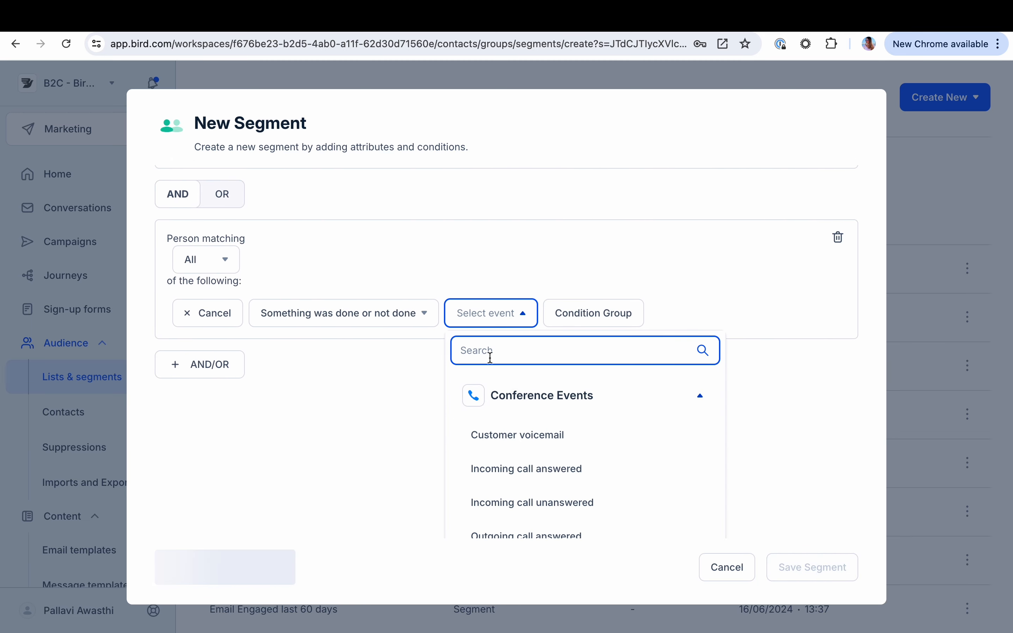
{"action": "type", "text": "page"}
{"action": "left_click", "coordinate": [507, 516]}
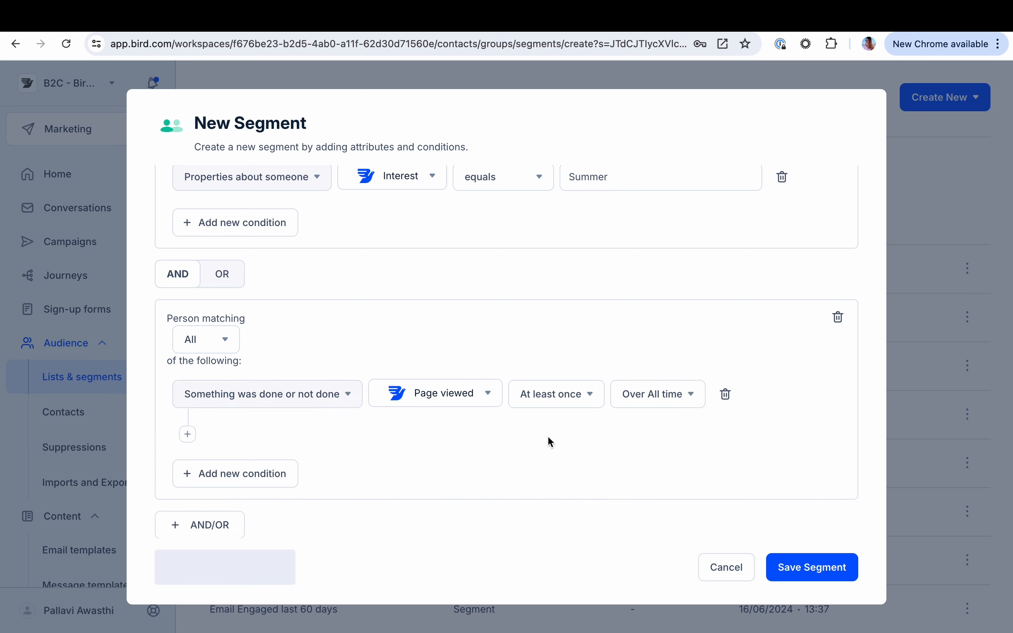
Add a Page url event property filter to the Page viewed condition
{"action": "left_click", "coordinate": [188, 434]}
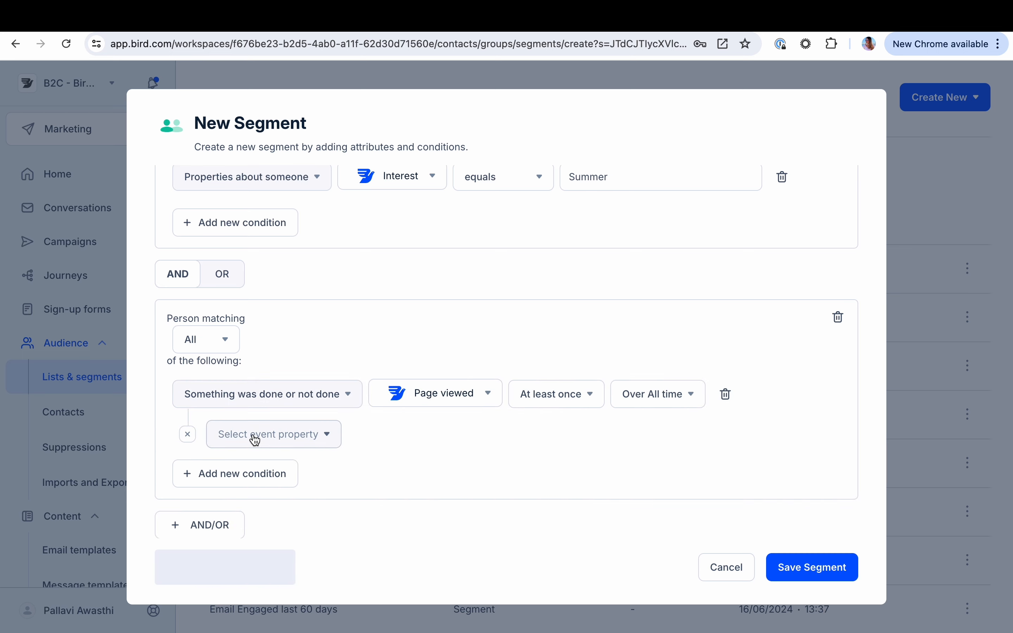
{"action": "left_click", "coordinate": [255, 435]}
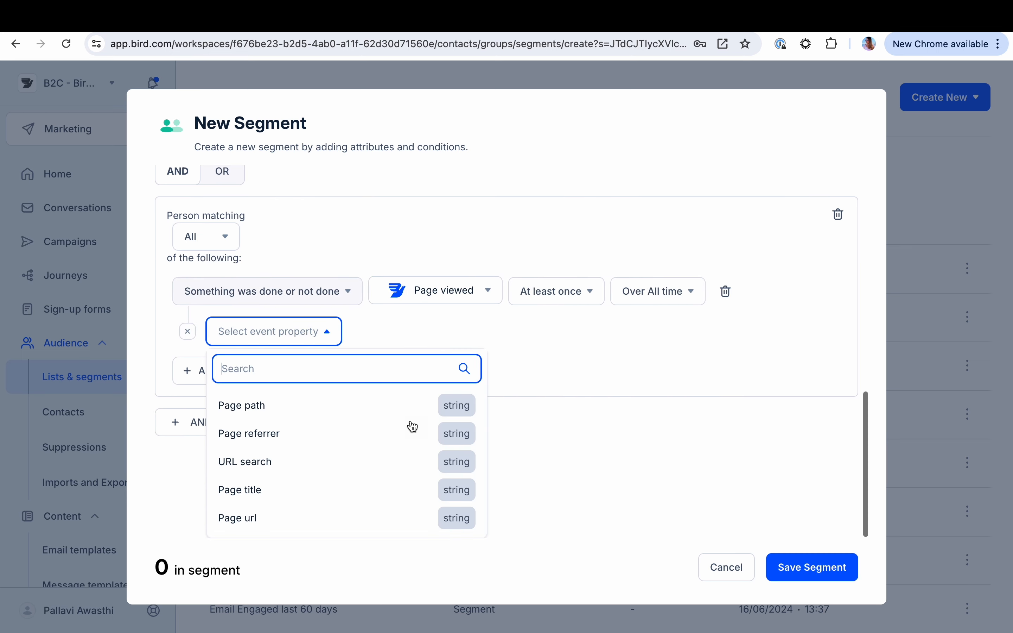
{"action": "left_click", "coordinate": [269, 517]}
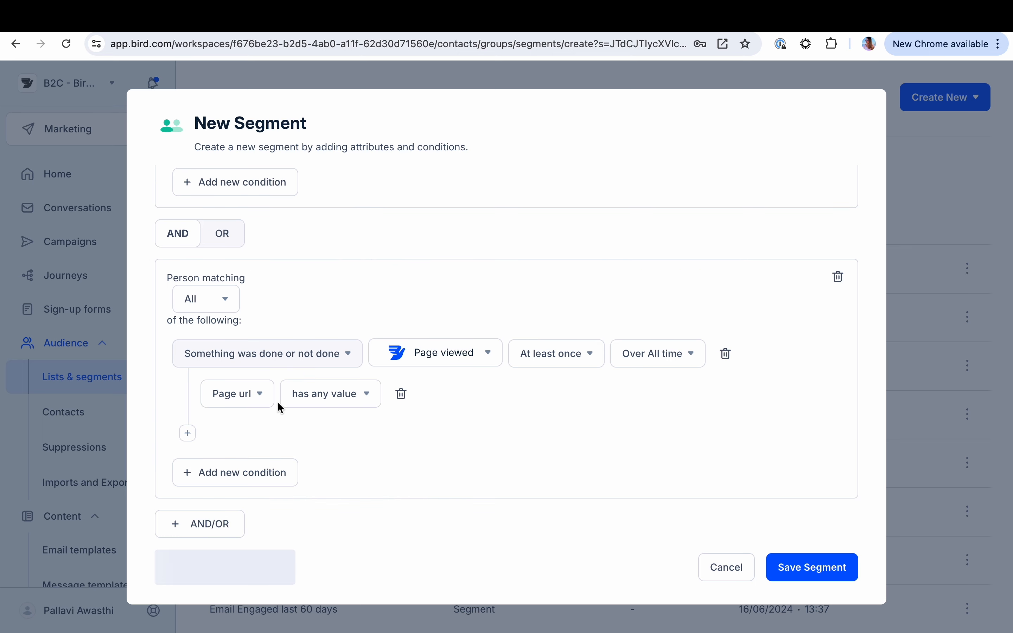
Add a second condition for the Search submitted event to the Page viewed group
{"action": "left_click", "coordinate": [230, 479]}
{"action": "left_click", "coordinate": [491, 484]}
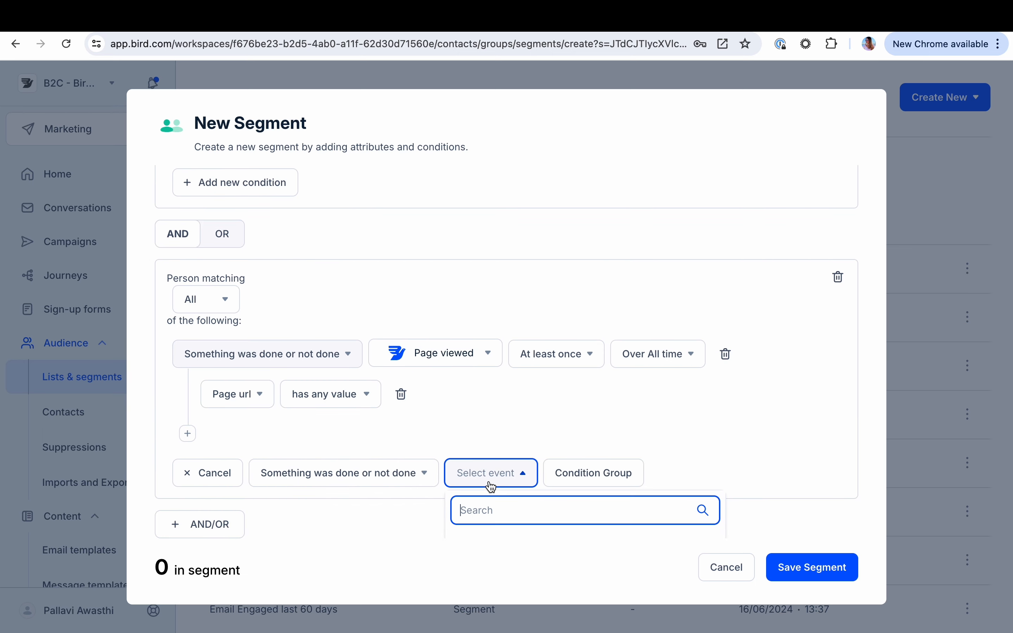
{"action": "type", "text": "sear"}
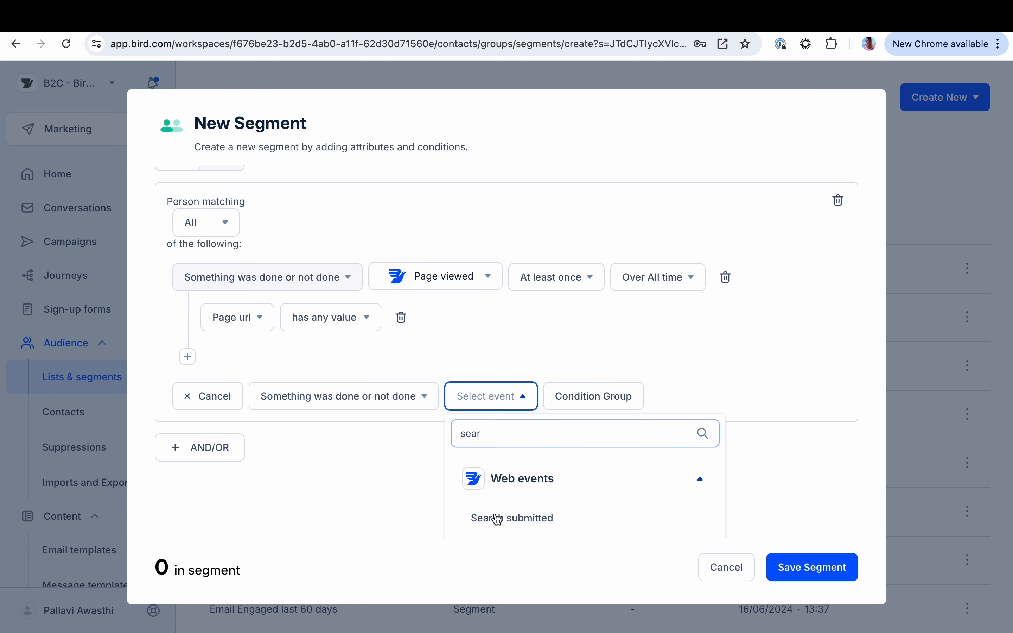
{"action": "left_click", "coordinate": [497, 519]}
{"action": "scroll", "coordinate": [502, 407], "scroll_direction": "down", "scroll_amount": 1}
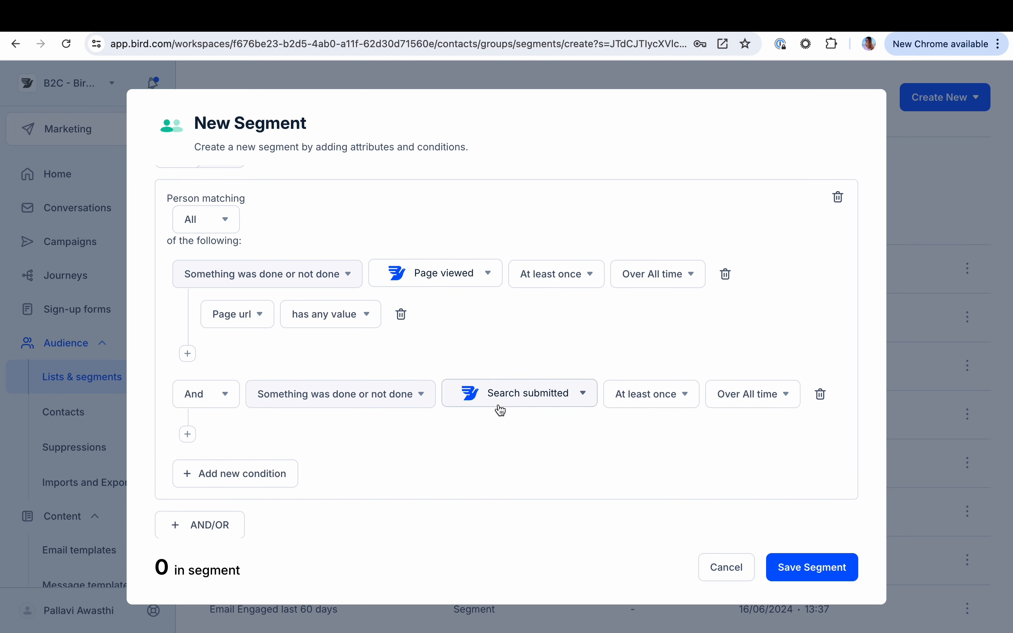
Add a filter to the Search submitted condition requiring Search query terms to equal Bahamas
{"action": "left_click", "coordinate": [188, 435]}
{"action": "left_click", "coordinate": [249, 434]}
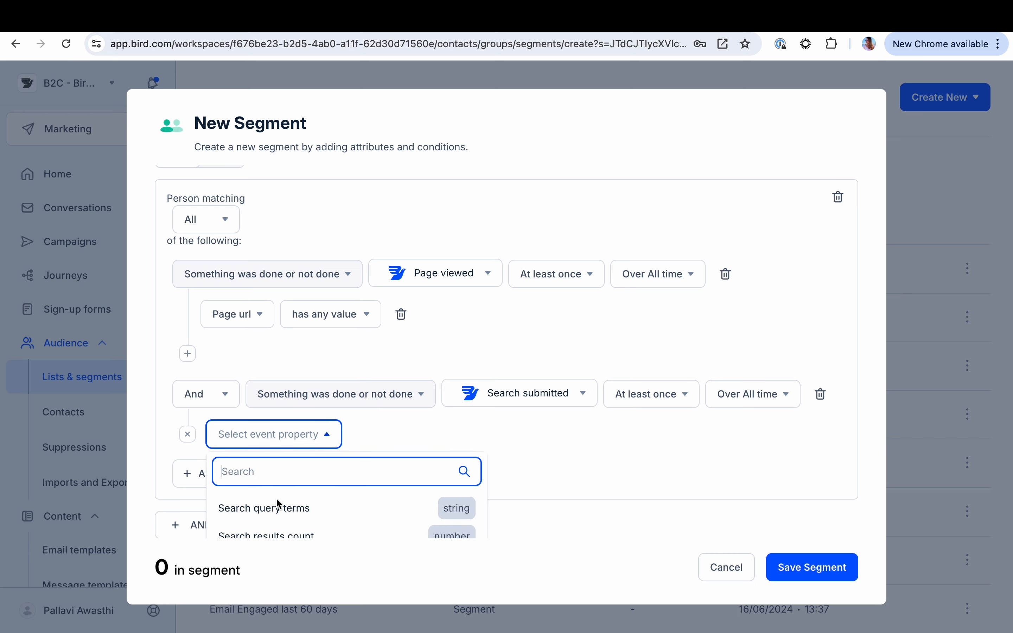
{"action": "scroll", "coordinate": [275, 513], "scroll_direction": "down", "scroll_amount": 1}
{"action": "left_click", "coordinate": [264, 495]}
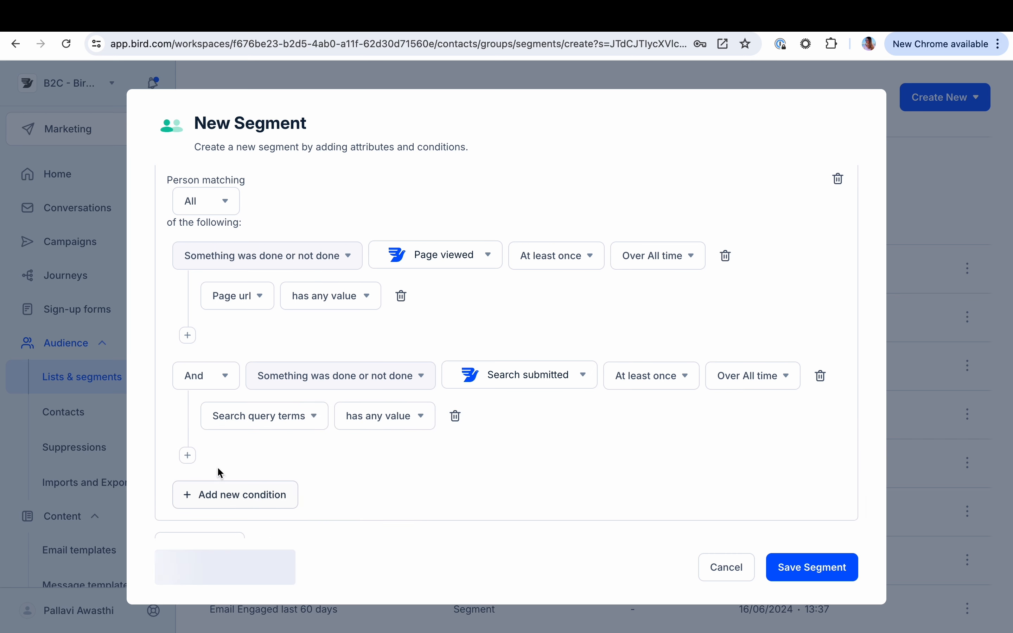
{"action": "left_click", "coordinate": [382, 424]}
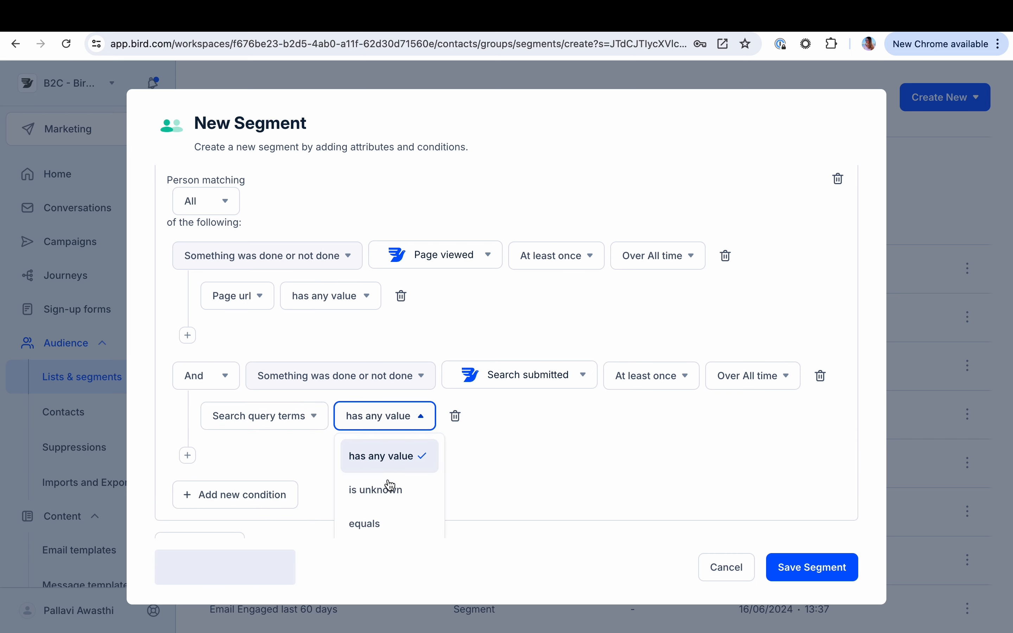
{"action": "left_click", "coordinate": [378, 523]}
{"action": "left_click", "coordinate": [446, 414]}
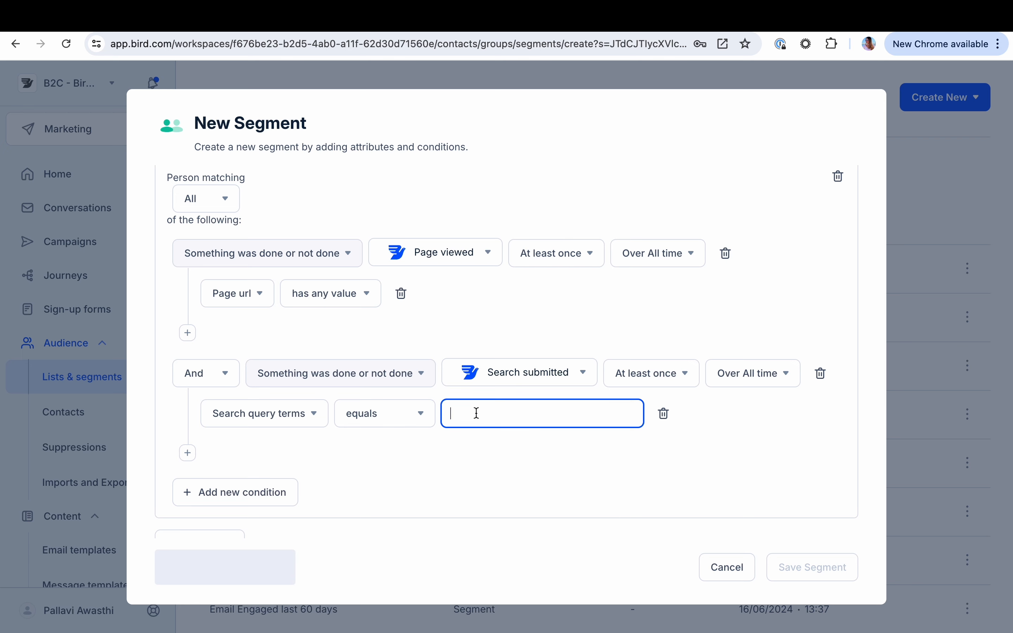
{"action": "type", "text": "Bahamas"}
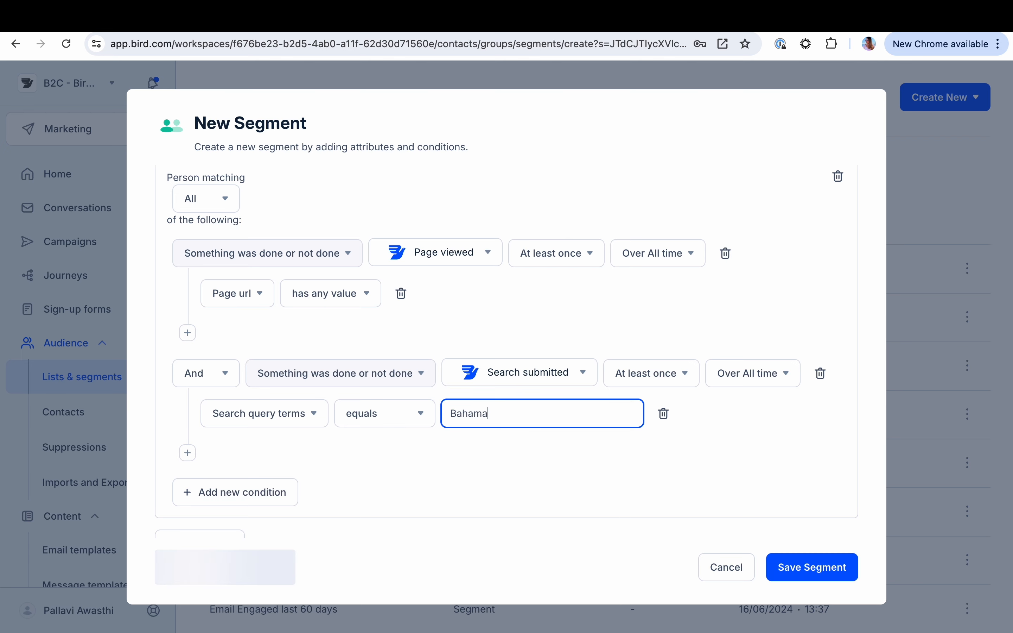
{"action": "left_click", "coordinate": [443, 465]}
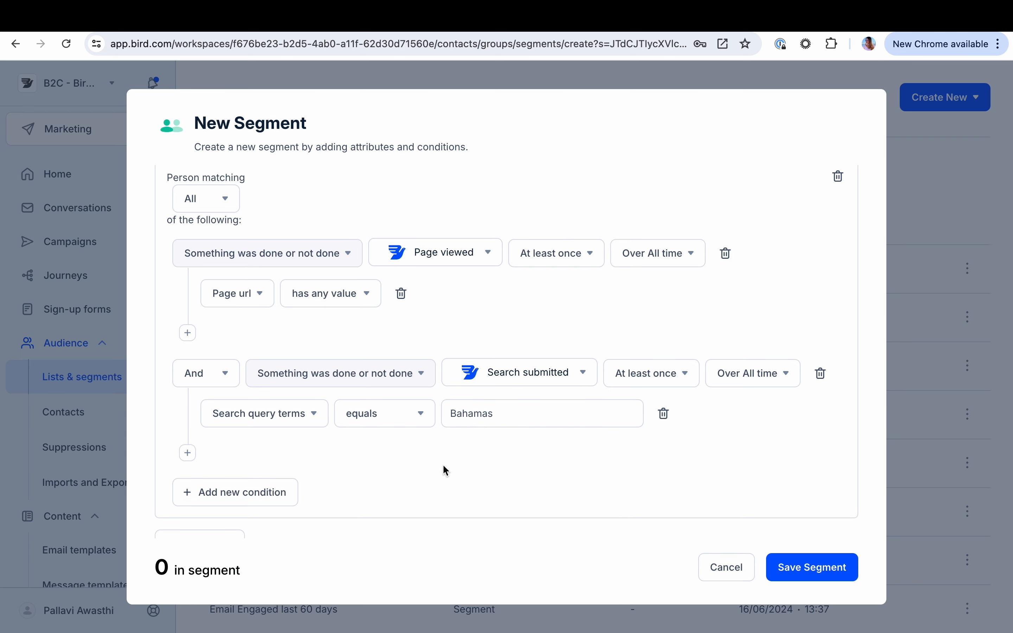
Check the segment definition from the top and save the Summer Vacations segment
{"action": "scroll", "coordinate": [443, 465], "scroll_direction": "up", "scroll_amount": 2}
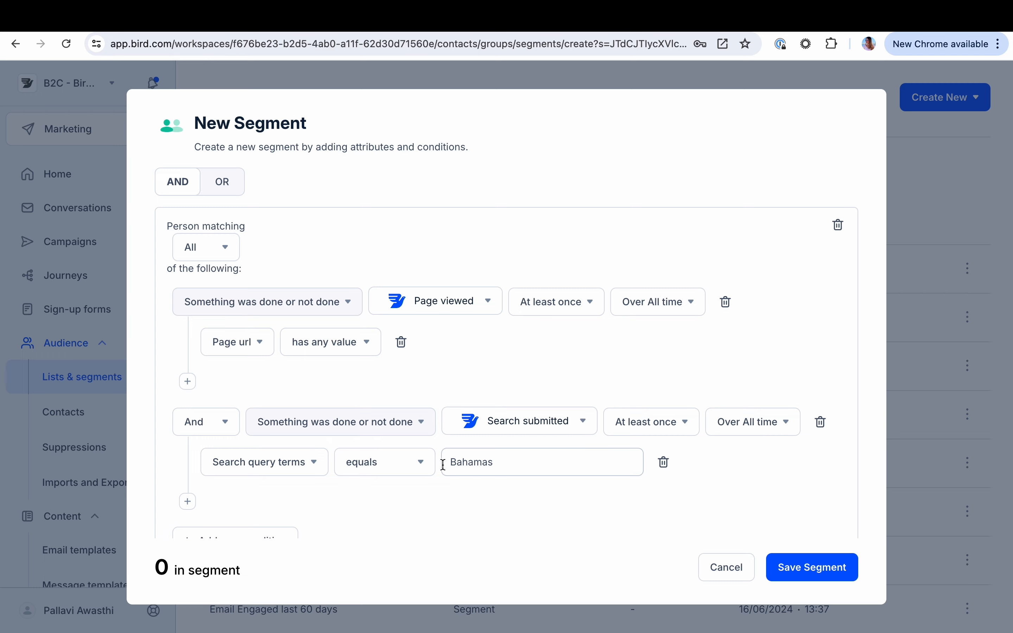
{"action": "scroll", "coordinate": [443, 464], "scroll_direction": "up", "scroll_amount": 10}
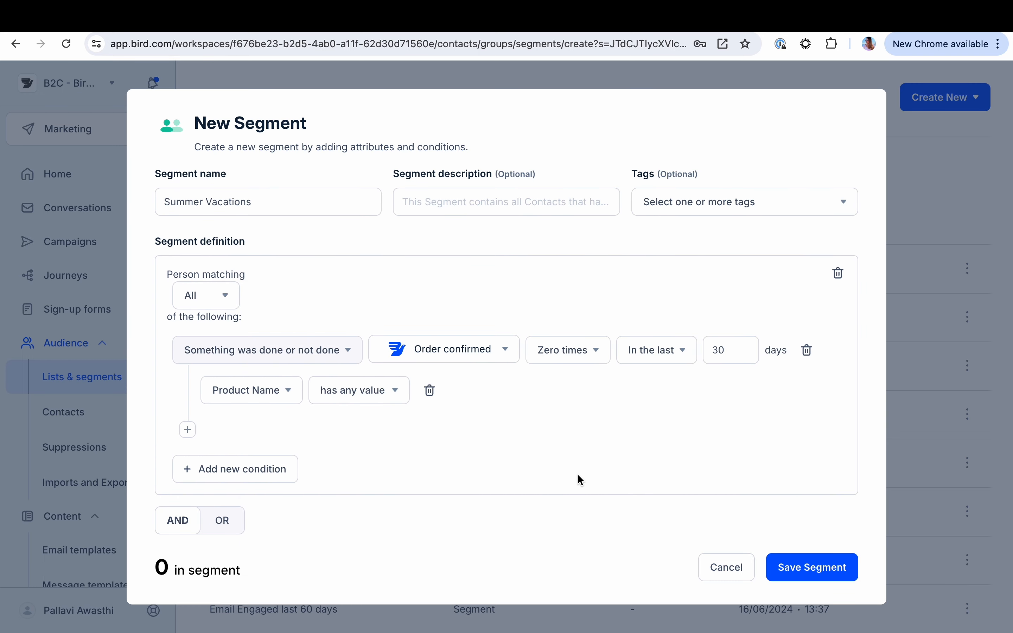
{"action": "left_click", "coordinate": [800, 575]}
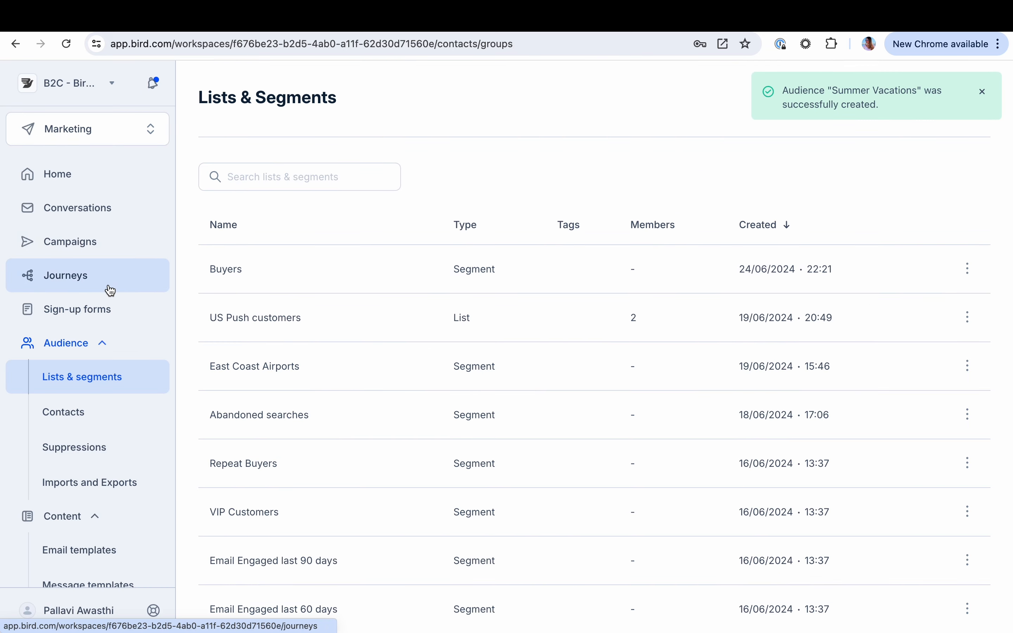
Create a new email campaign, keeping the default name and scheduled date
{"action": "left_click", "coordinate": [104, 252]}
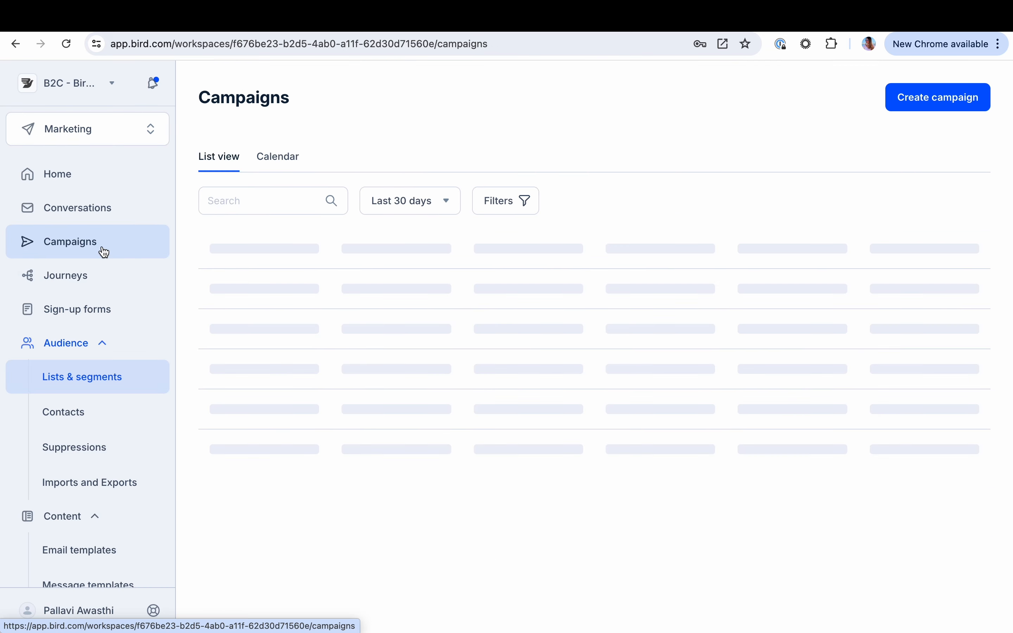
{"action": "left_click", "coordinate": [929, 98]}
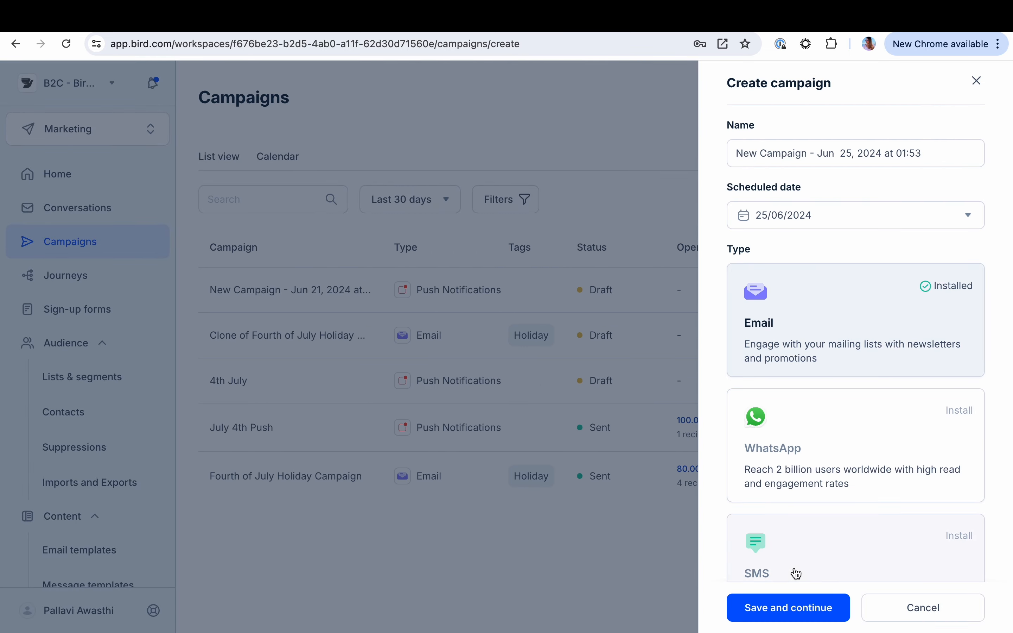
{"action": "left_click", "coordinate": [782, 606]}
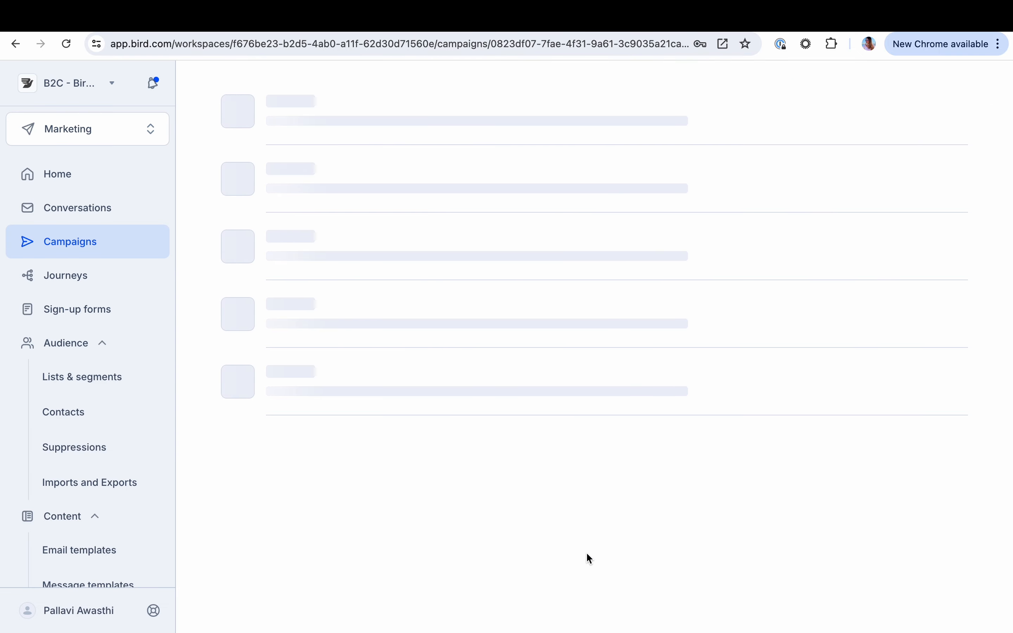
Set the campaign's Send to recipients to the Summer Vacations segment
{"action": "left_click", "coordinate": [452, 381]}
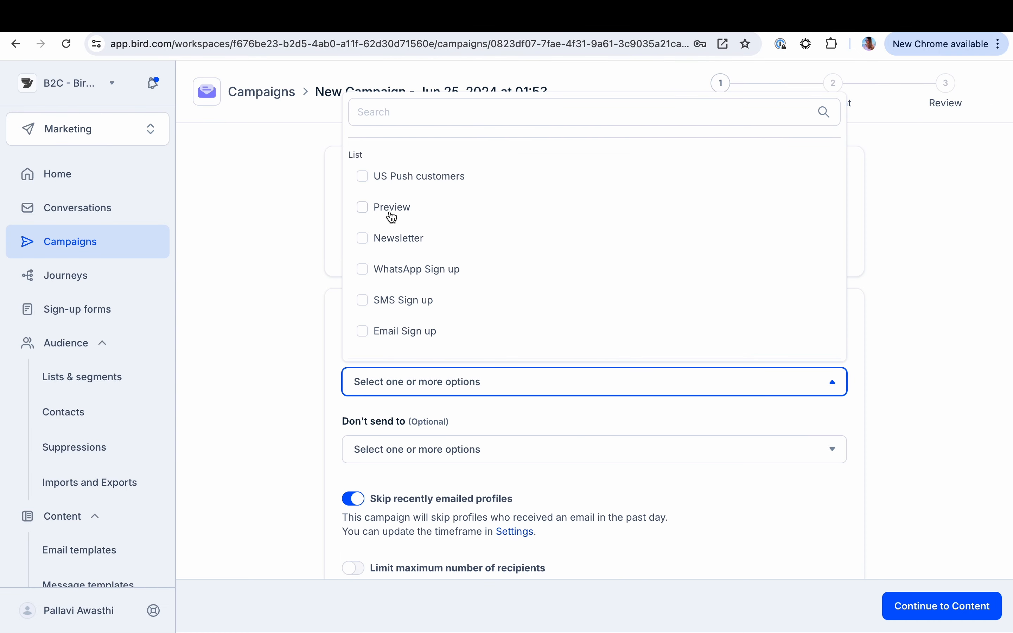
{"action": "left_click", "coordinate": [373, 113]}
{"action": "type", "text": "summ"}
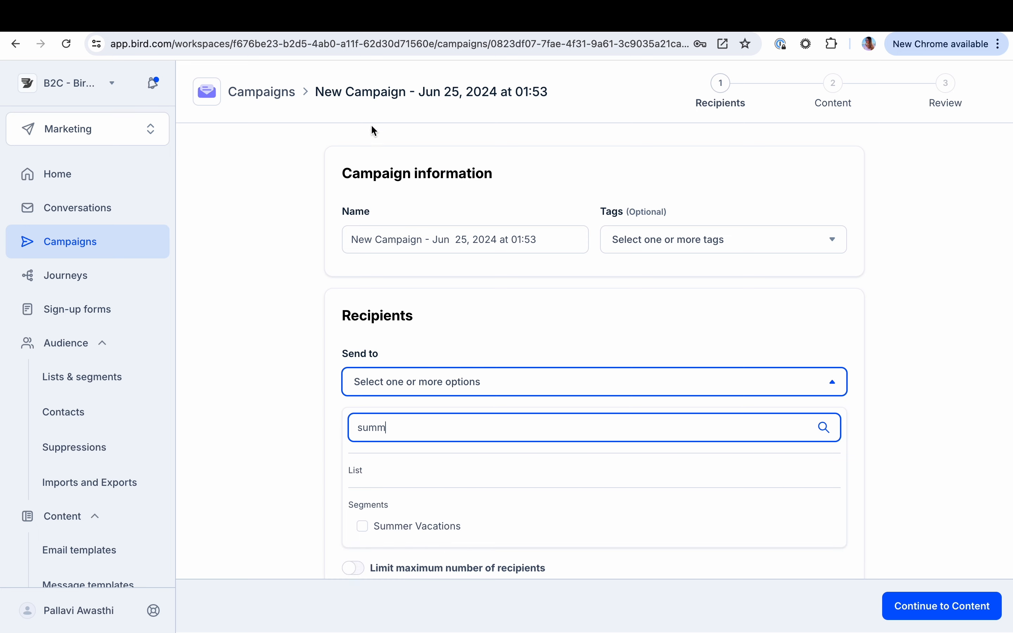
{"action": "left_click", "coordinate": [363, 528]}
{"action": "left_click", "coordinate": [237, 467]}
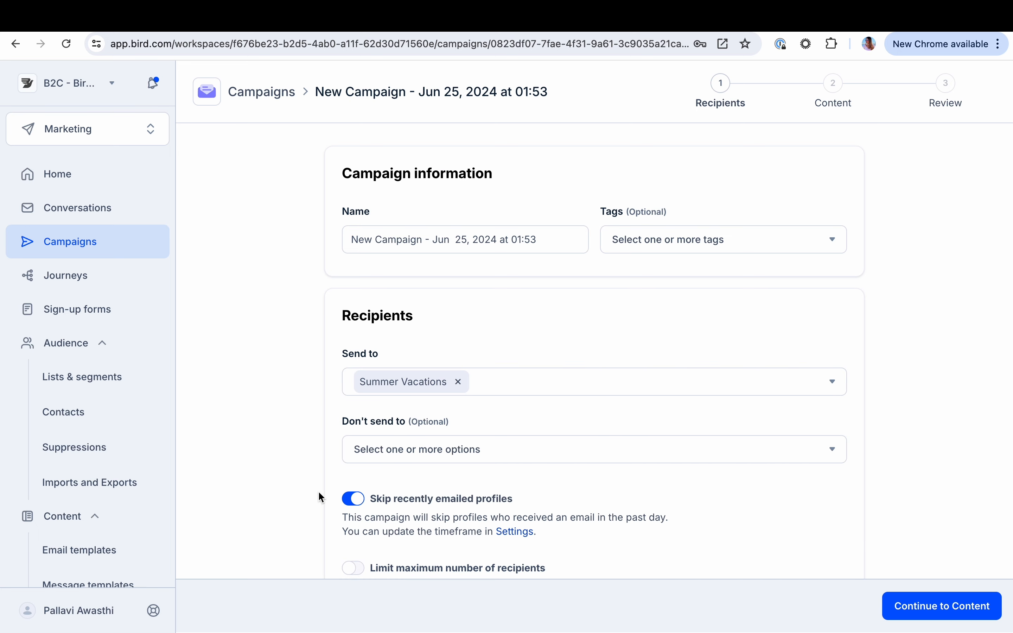
{"action": "scroll", "coordinate": [321, 497], "scroll_direction": "down", "scroll_amount": 3}
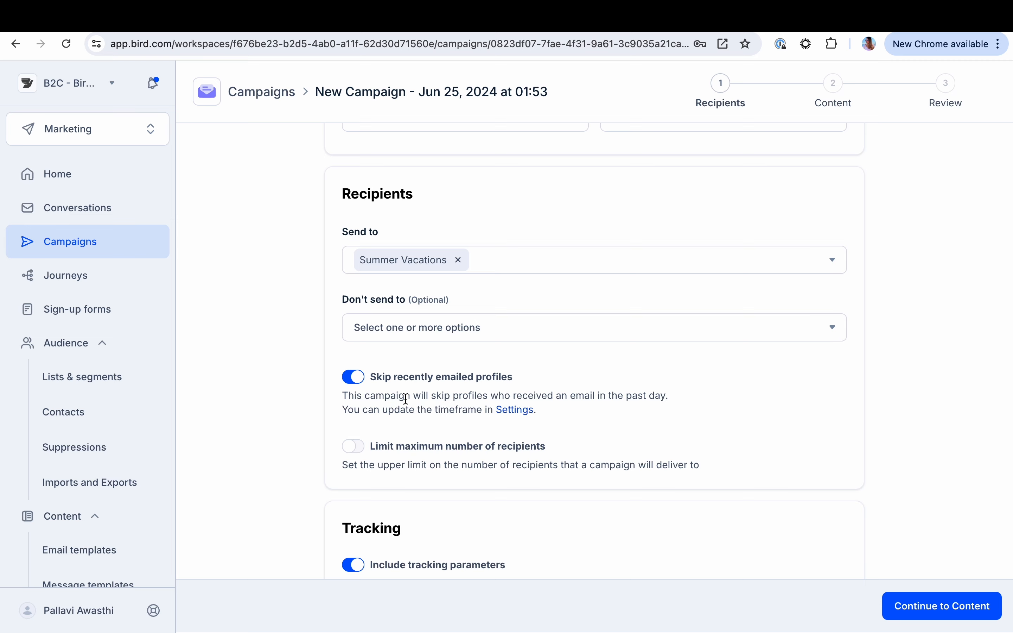
Check the campaign's recipient and tracking settings, keeping the defaults, and continue to the Content stage
{"action": "scroll", "coordinate": [406, 398], "scroll_direction": "down", "scroll_amount": 3}
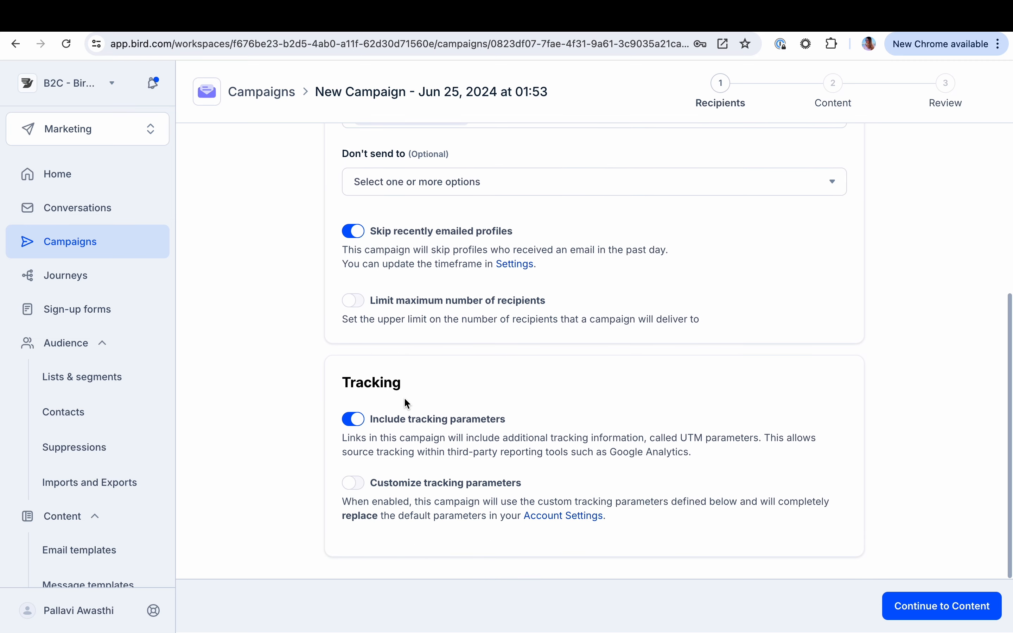
{"action": "scroll", "coordinate": [491, 436], "scroll_direction": "up", "scroll_amount": 5}
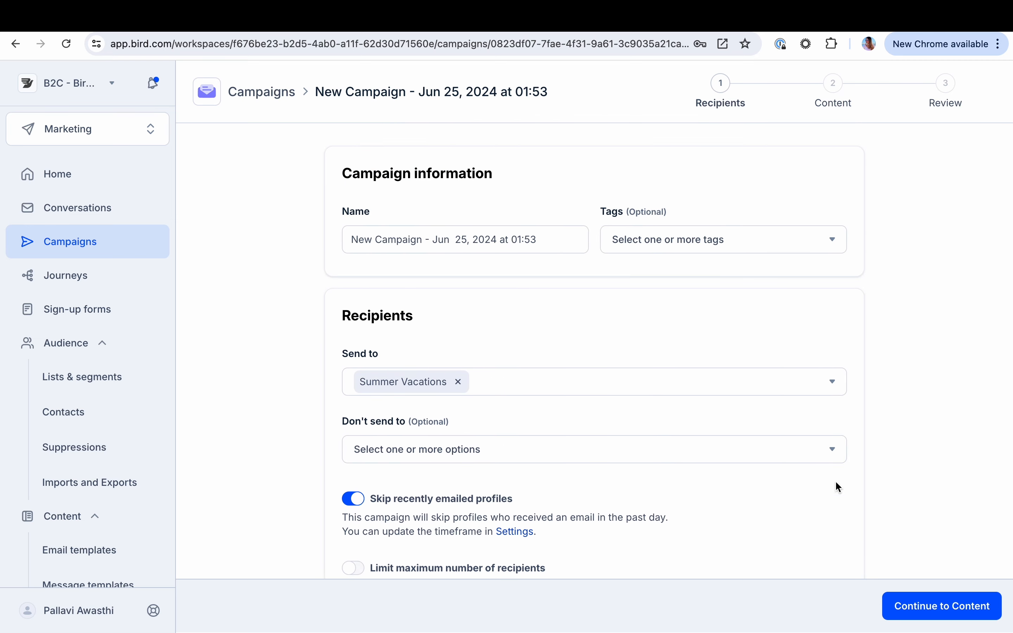
{"action": "left_click", "coordinate": [930, 594]}
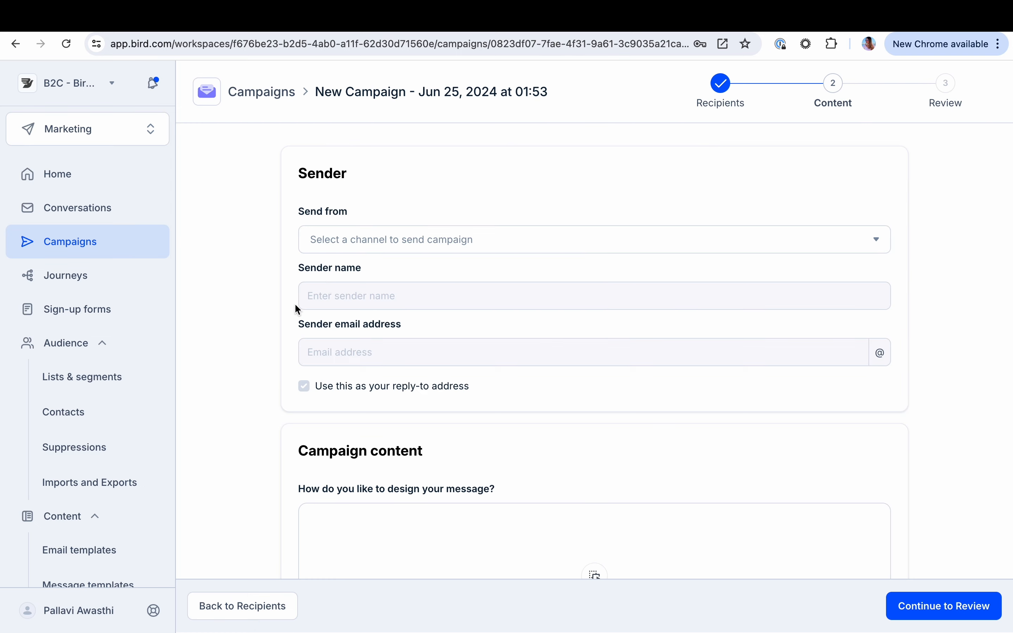
Set the campaign to send from the Bird Travel channel with sender name Southwest Vacations and info as the sender address prefix
{"action": "left_click", "coordinate": [397, 240]}
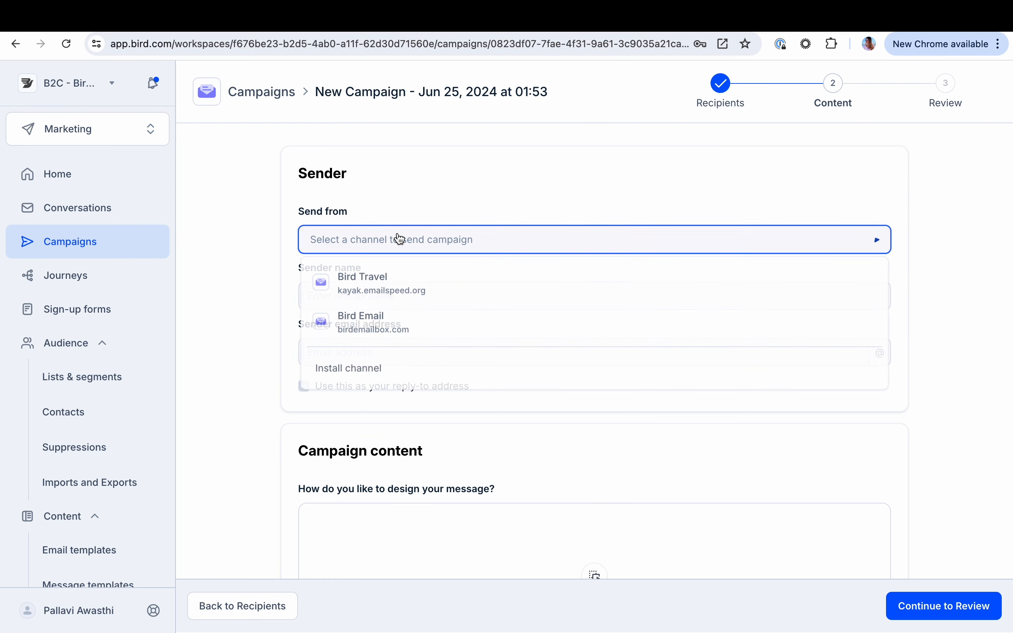
{"action": "left_click", "coordinate": [380, 294]}
{"action": "left_click", "coordinate": [339, 340]}
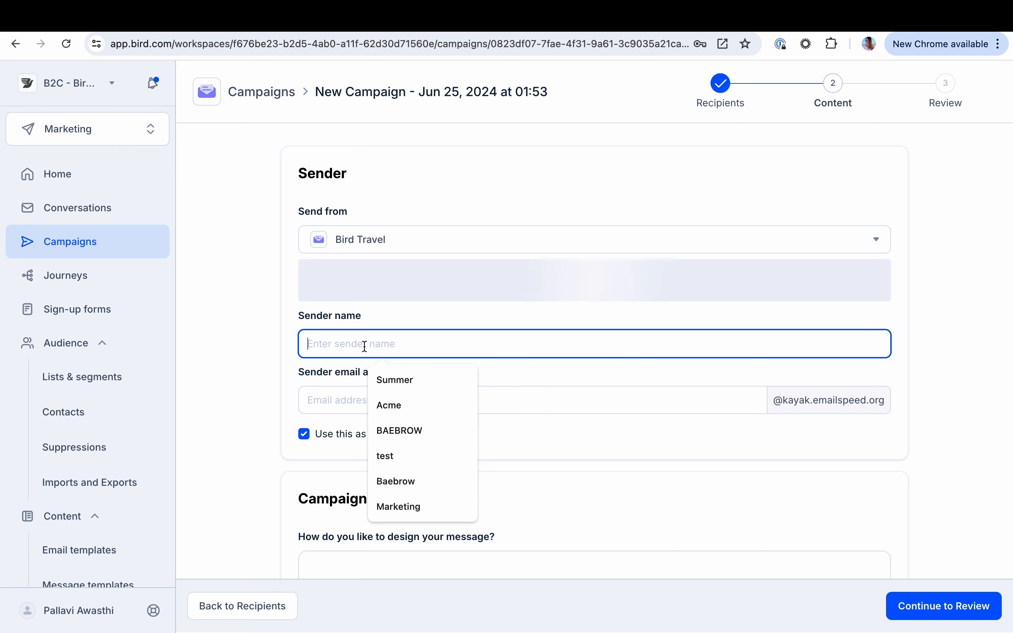
{"action": "type", "text": "Southwe"}
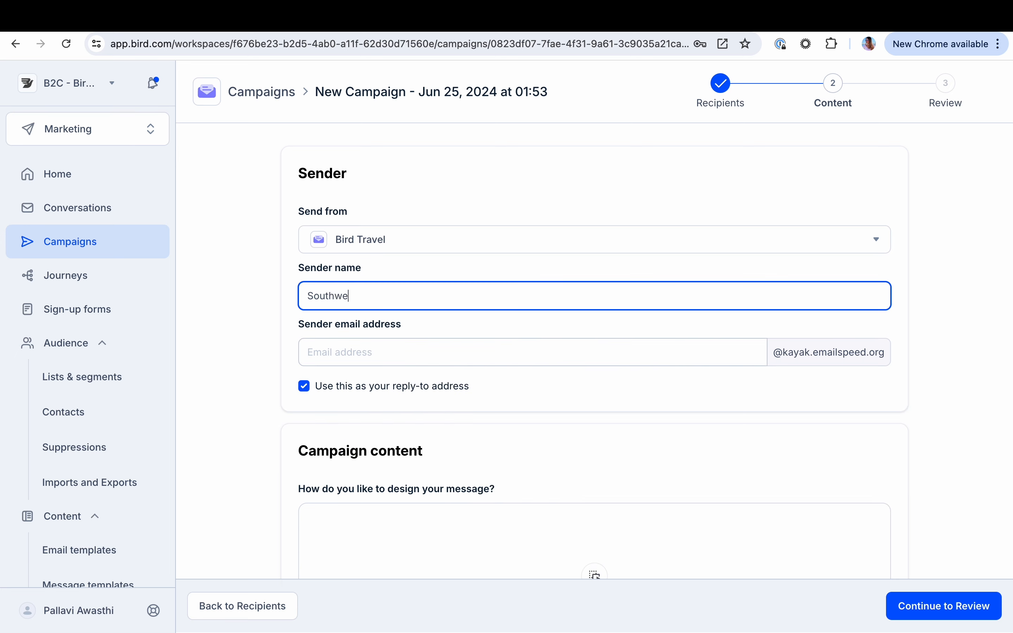
{"action": "type", "text": "st Vacations"}
{"action": "left_click", "coordinate": [353, 353]}
{"action": "type", "text": "inf"}
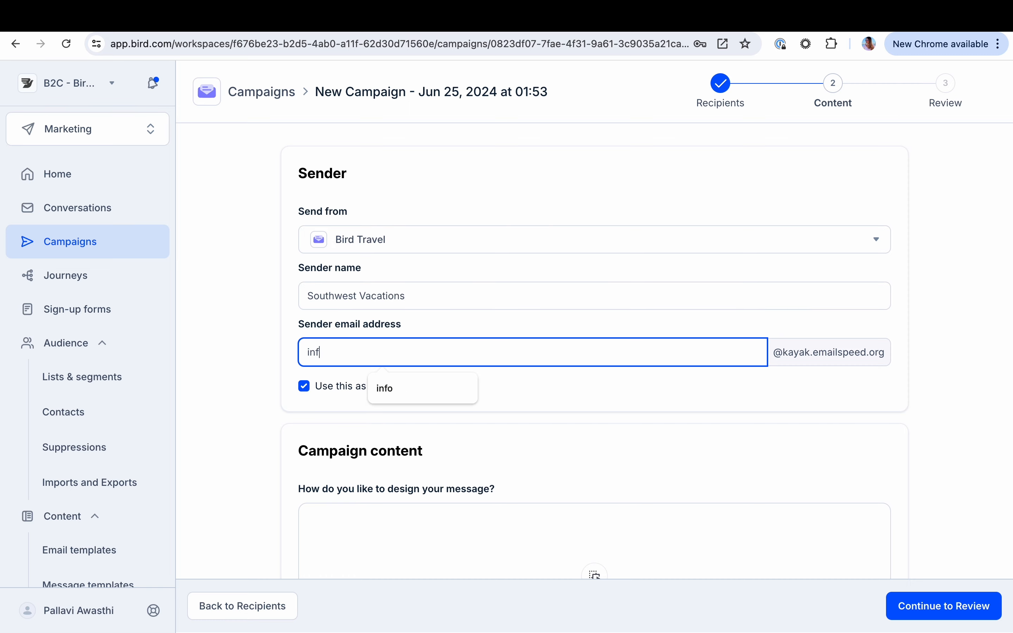
{"action": "type", "text": "o"}
Use the saved template Southwest Seasonal Vacations Deals as the campaign's email content
{"action": "scroll", "coordinate": [277, 423], "scroll_direction": "down", "scroll_amount": 6}
{"action": "left_click", "coordinate": [602, 312]}
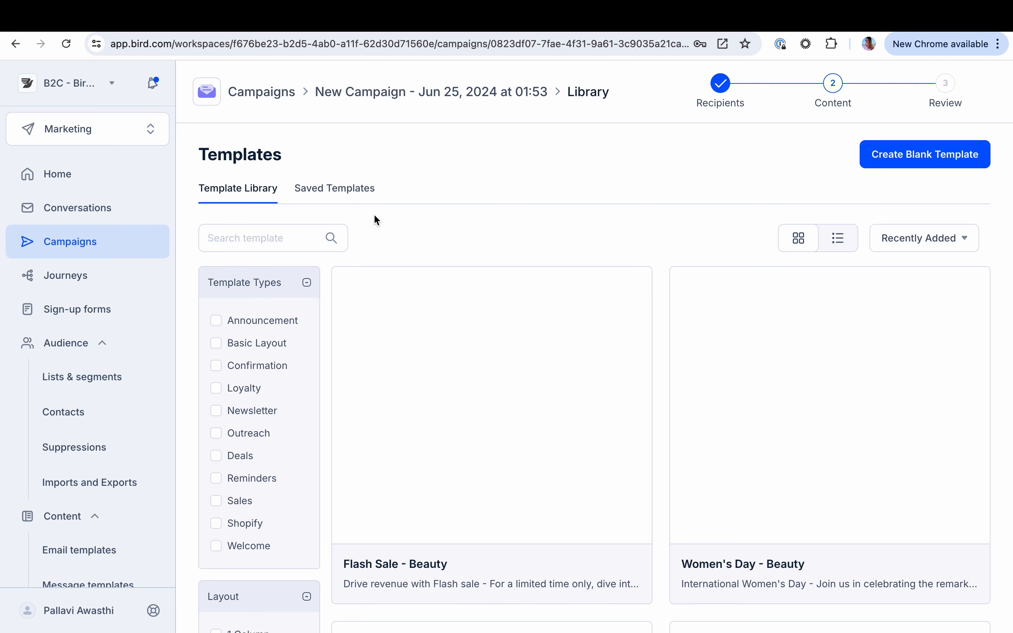
{"action": "left_click", "coordinate": [343, 189]}
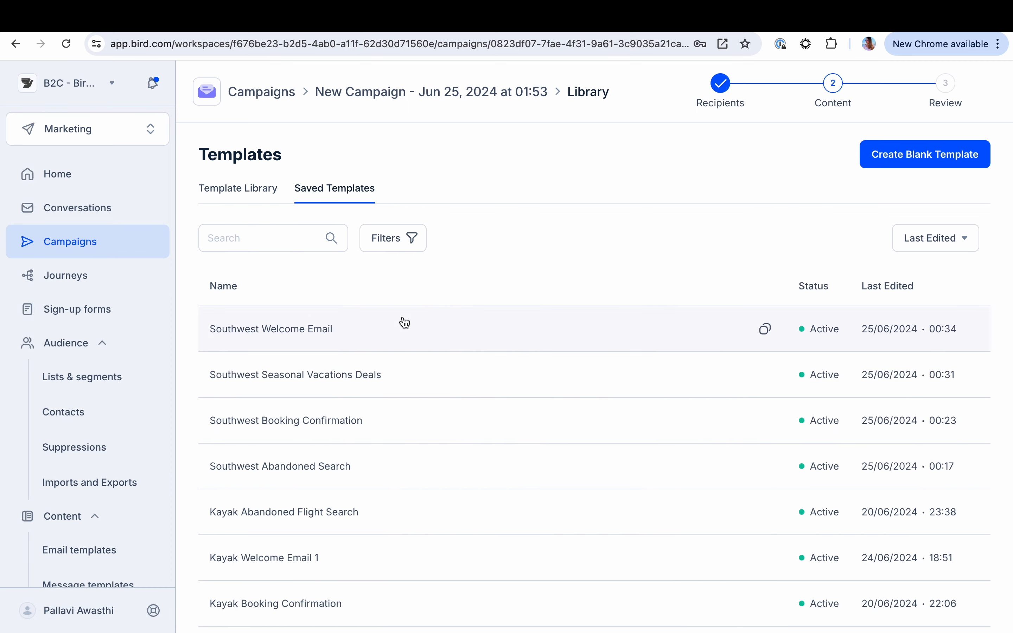
{"action": "left_click", "coordinate": [332, 378]}
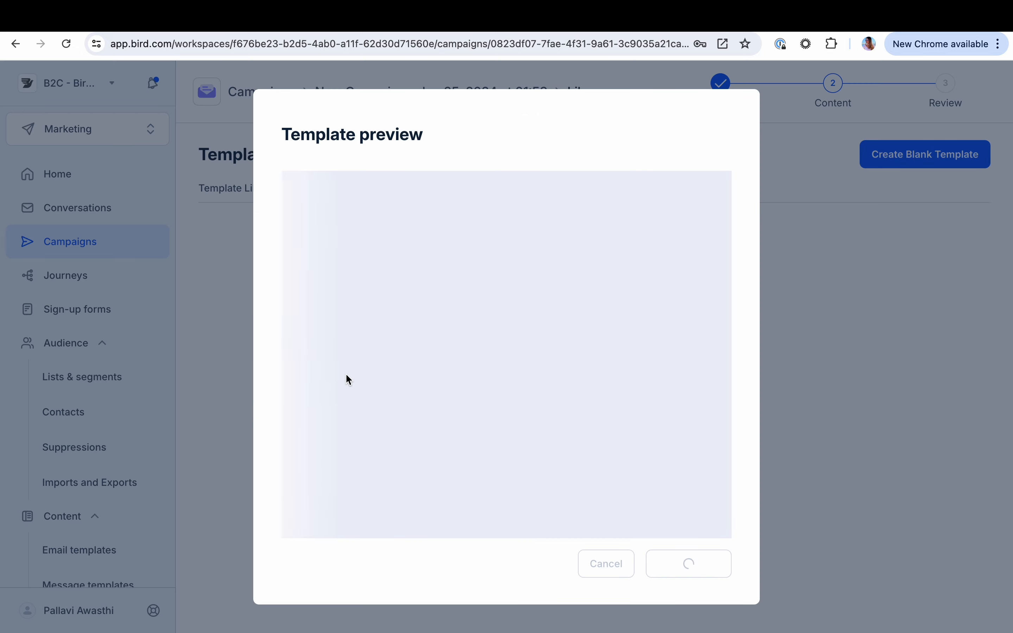
{"action": "left_click", "coordinate": [695, 561]}
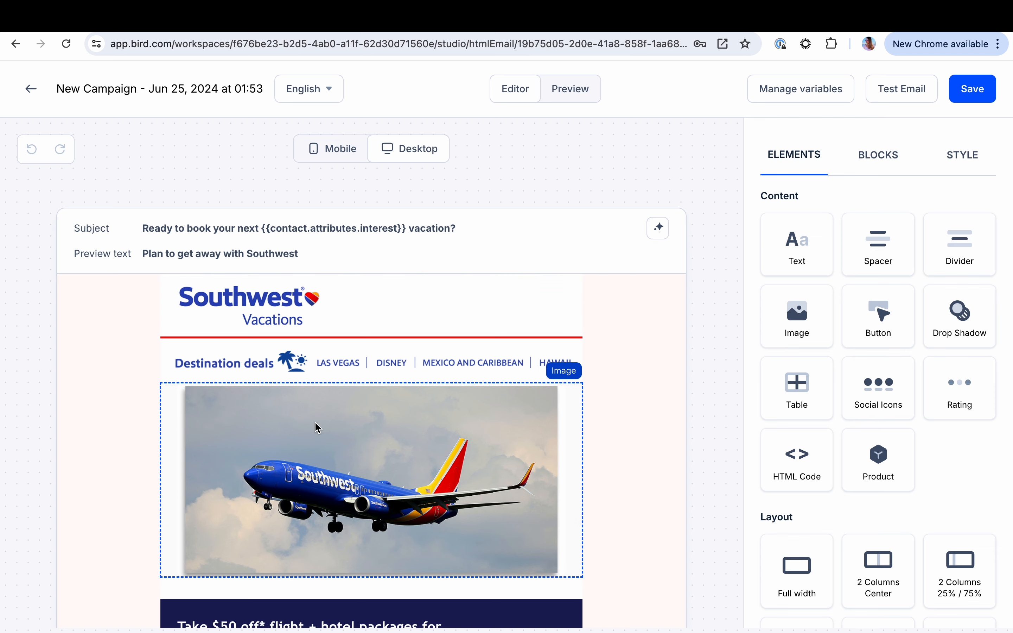
Inspect the $50 off promo text block and its contact interest variable in the email editor
{"action": "scroll", "coordinate": [318, 422], "scroll_direction": "down", "scroll_amount": 5}
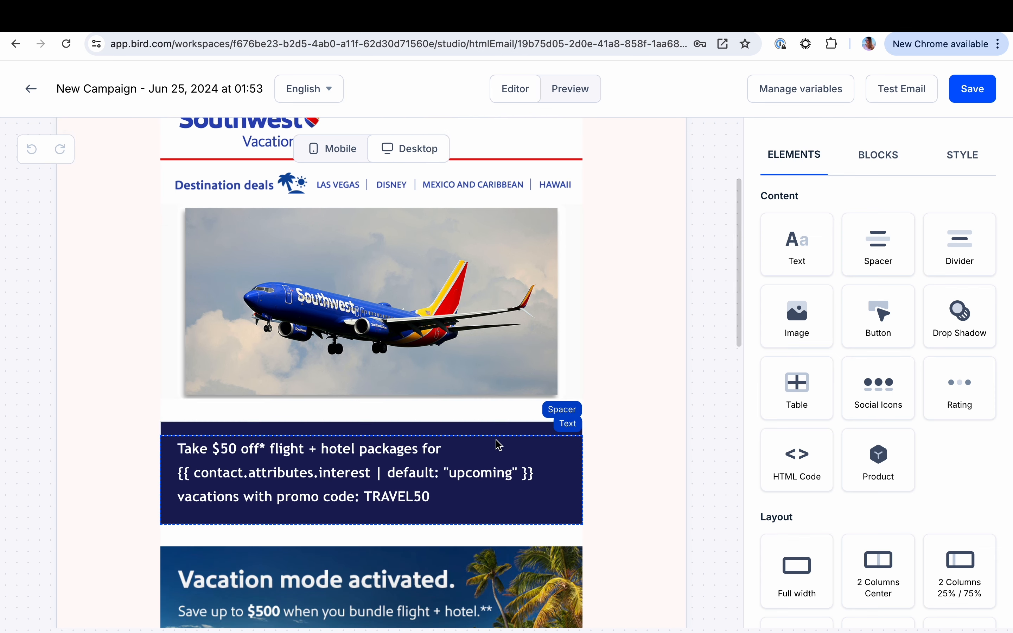
{"action": "left_click", "coordinate": [495, 452]}
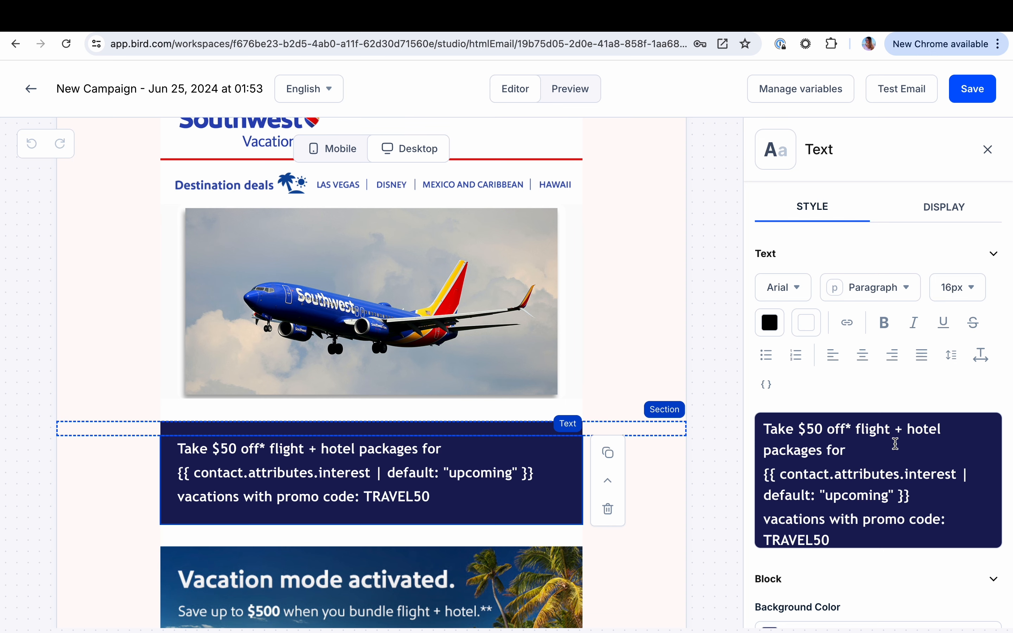
{"action": "scroll", "coordinate": [834, 511], "scroll_direction": "down", "scroll_amount": 1}
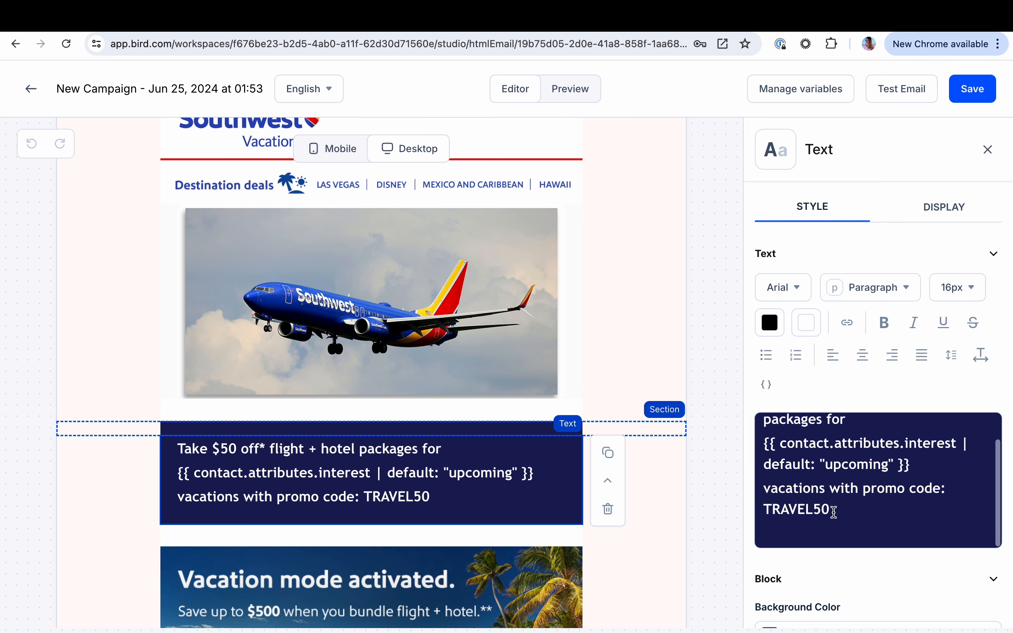
Check the display condition of the "Vacation mode activated" image
{"action": "scroll", "coordinate": [530, 496], "scroll_direction": "down", "scroll_amount": 4}
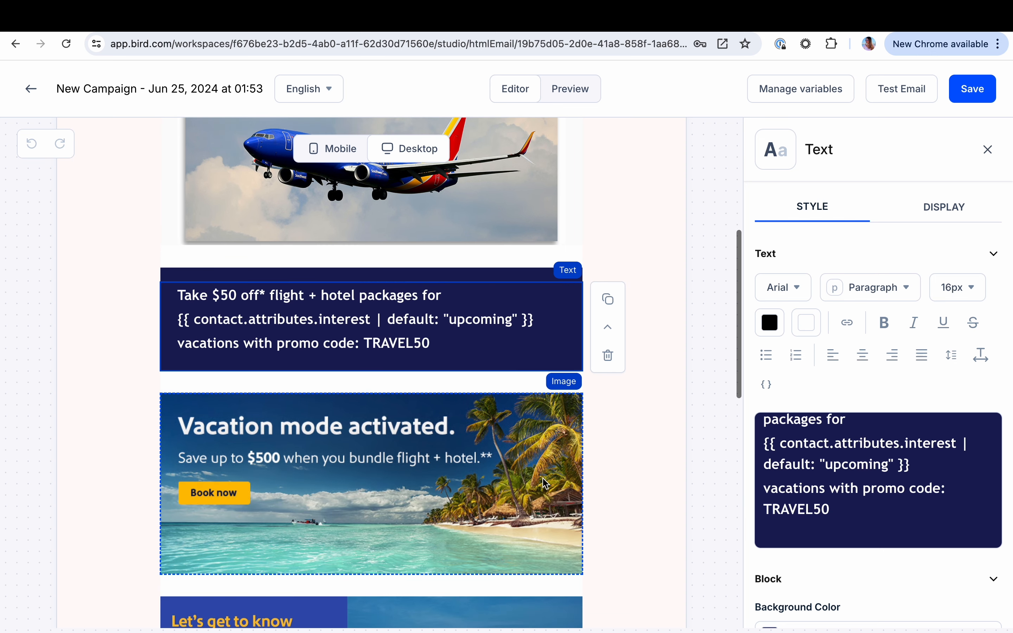
{"action": "left_click", "coordinate": [545, 483]}
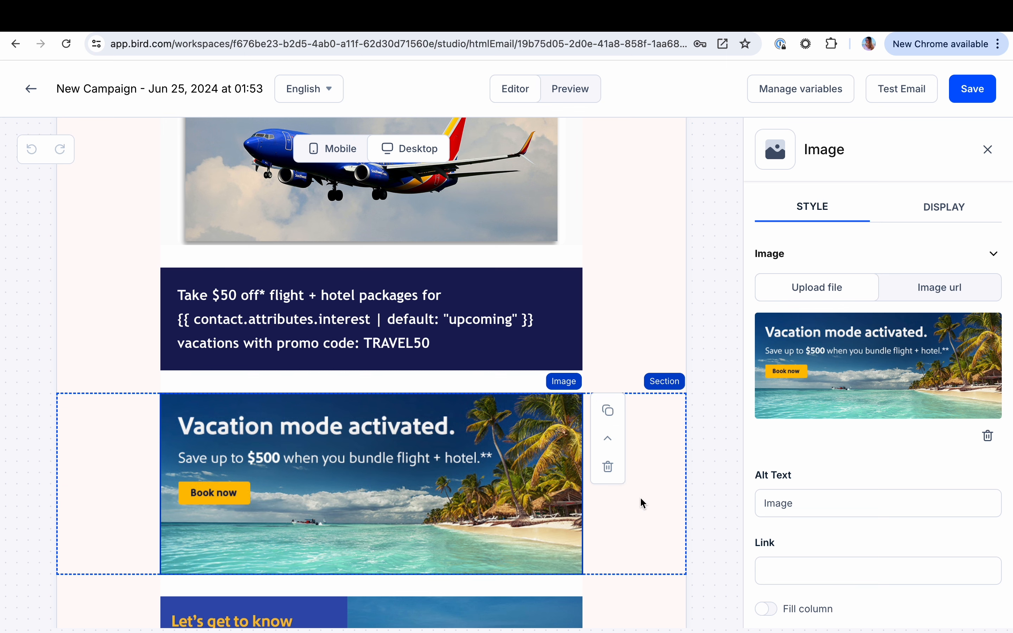
{"action": "left_click", "coordinate": [957, 204]}
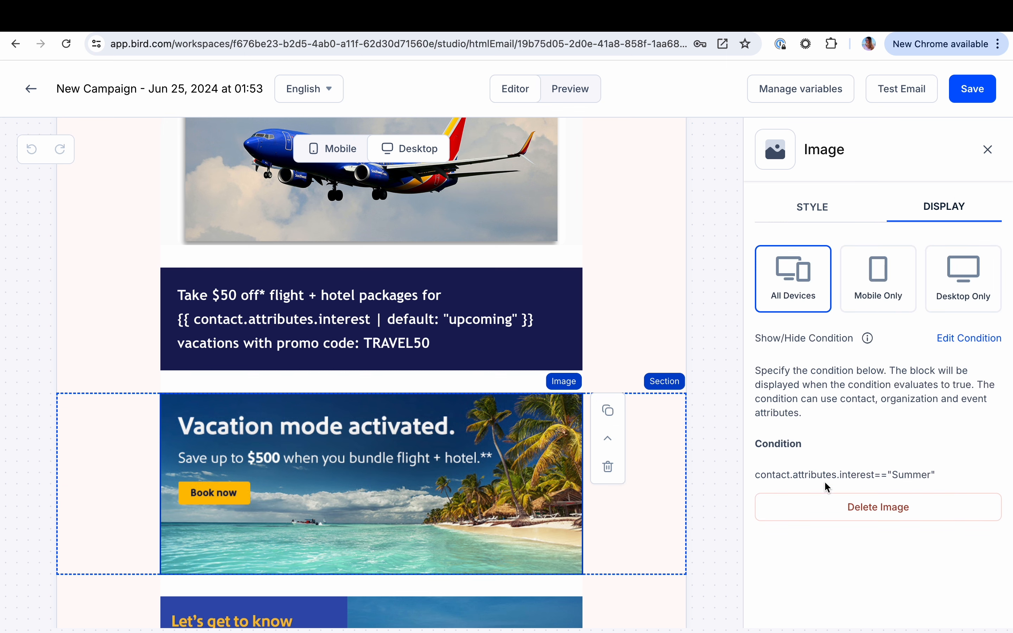
Open the show/hide condition of the "Let's get to know each other" section for editing
{"action": "scroll", "coordinate": [617, 502], "scroll_direction": "down", "scroll_amount": 2}
{"action": "left_click", "coordinate": [618, 529]}
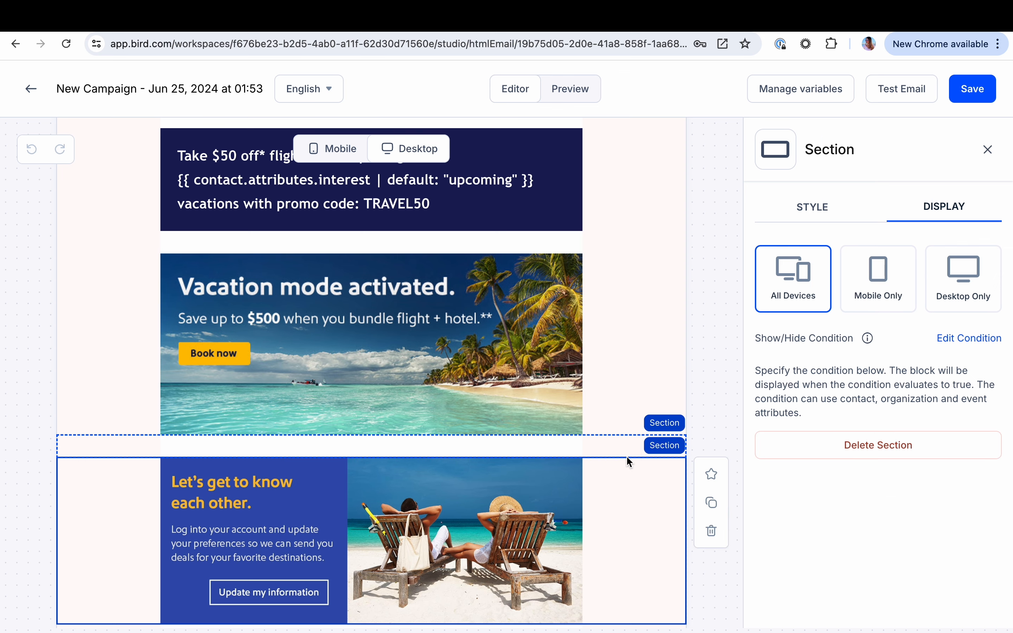
{"action": "scroll", "coordinate": [563, 479], "scroll_direction": "down", "scroll_amount": 2}
{"action": "scroll", "coordinate": [561, 478], "scroll_direction": "down", "scroll_amount": 3}
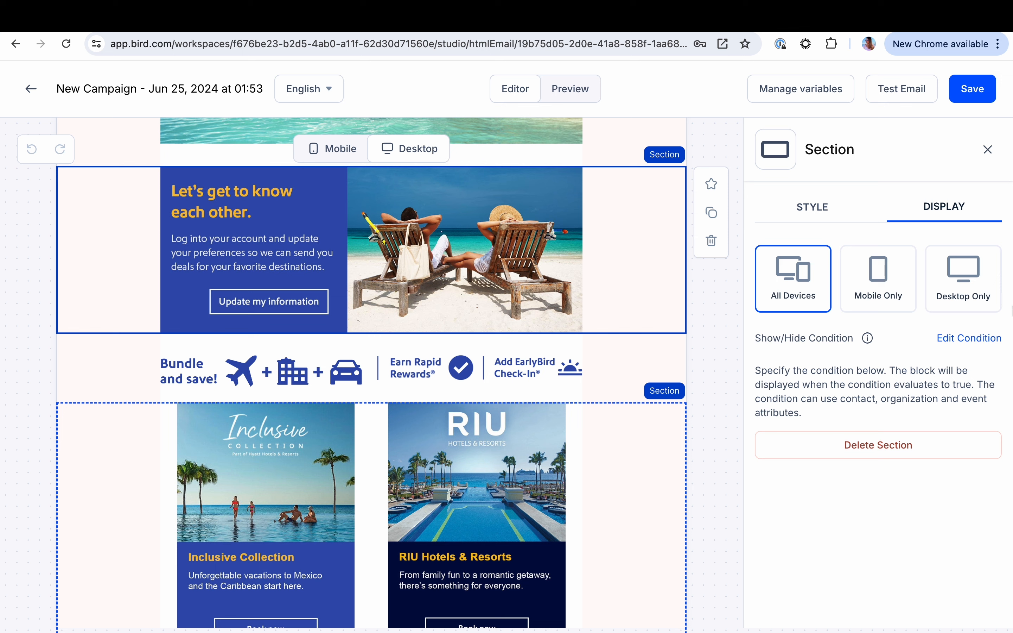
{"action": "left_click", "coordinate": [961, 338]}
{"action": "left_click", "coordinate": [779, 470]}
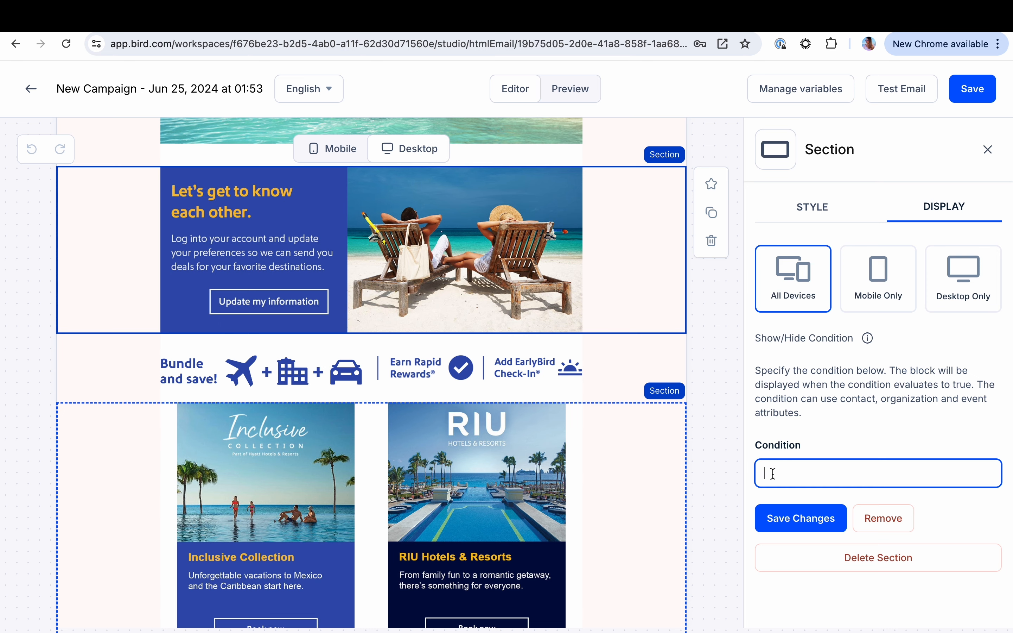
Preview the email without a contact selected and examine how the promo text and conditional images render
{"action": "scroll", "coordinate": [522, 435], "scroll_direction": "up", "scroll_amount": 10}
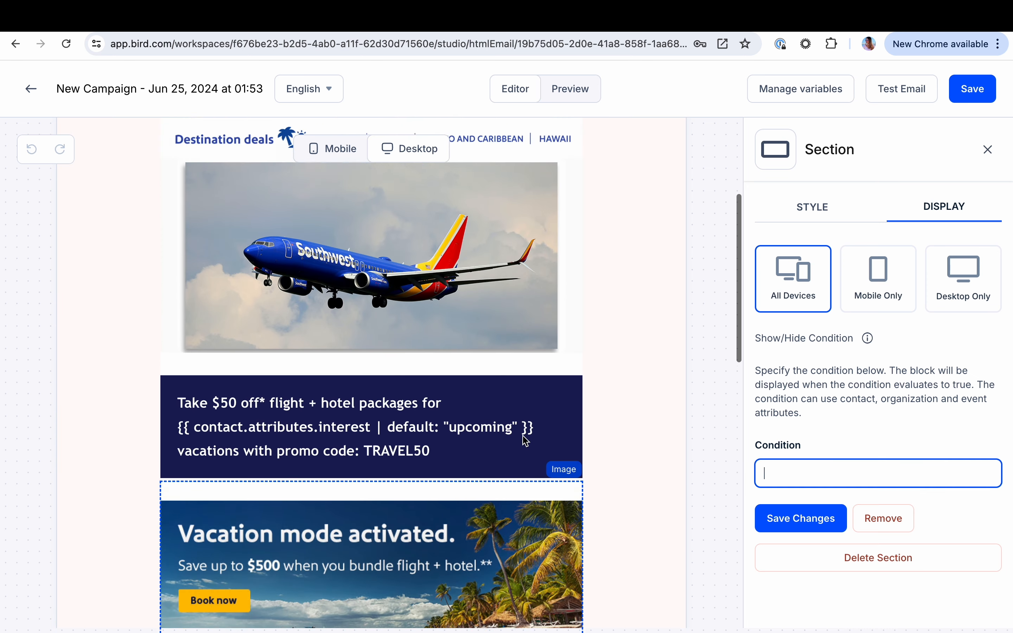
{"action": "scroll", "coordinate": [522, 435], "scroll_direction": "up", "scroll_amount": 5}
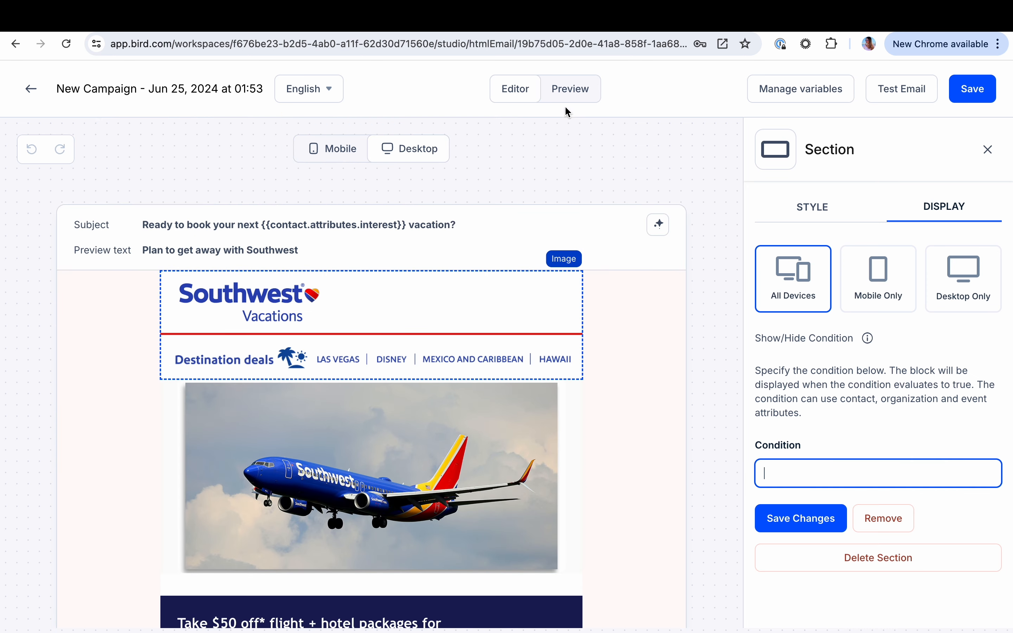
{"action": "left_click", "coordinate": [561, 95]}
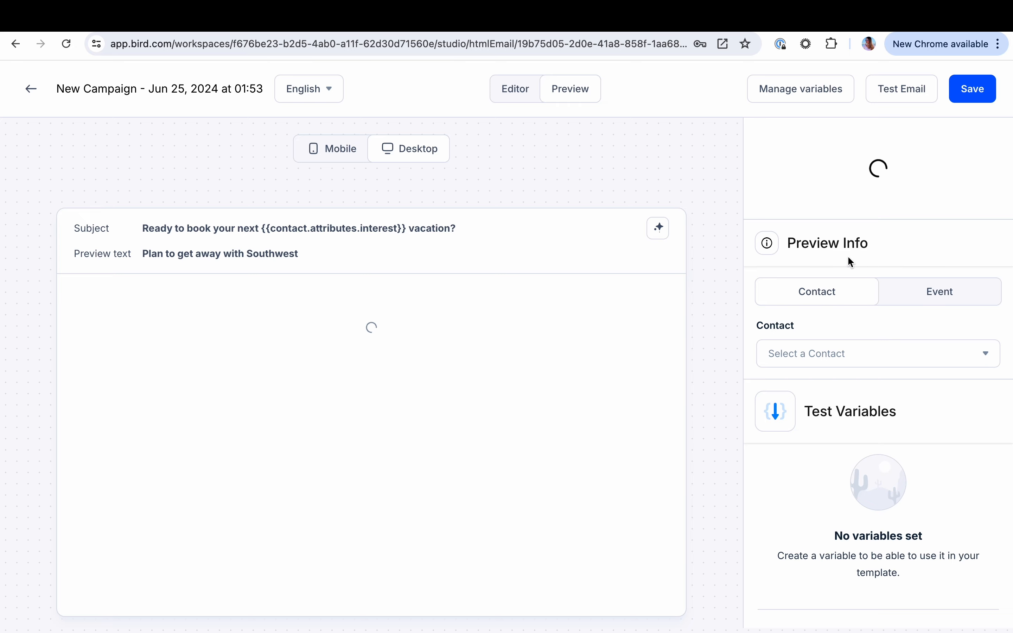
{"action": "left_click", "coordinate": [844, 354]}
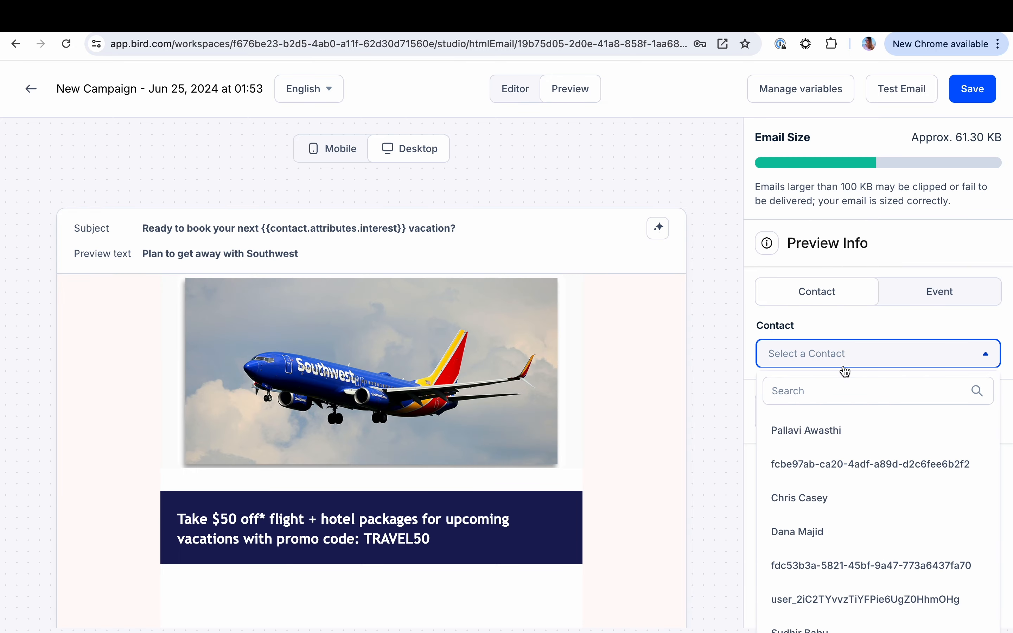
{"action": "scroll", "coordinate": [458, 540], "scroll_direction": "down", "scroll_amount": 2}
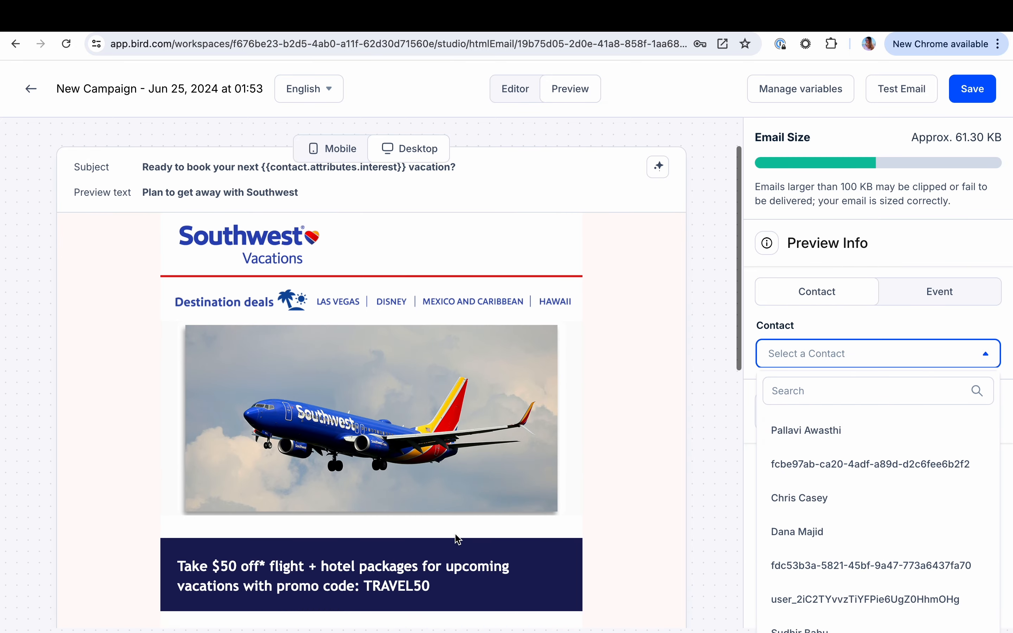
{"action": "scroll", "coordinate": [458, 540], "scroll_direction": "down", "scroll_amount": 5}
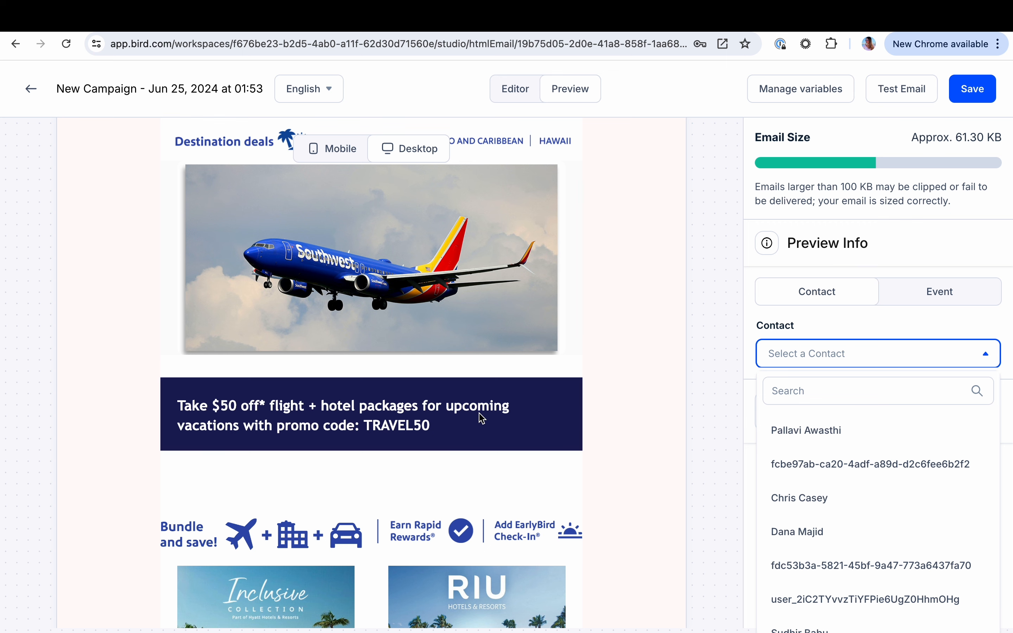
{"action": "scroll", "coordinate": [481, 416], "scroll_direction": "down", "scroll_amount": 5}
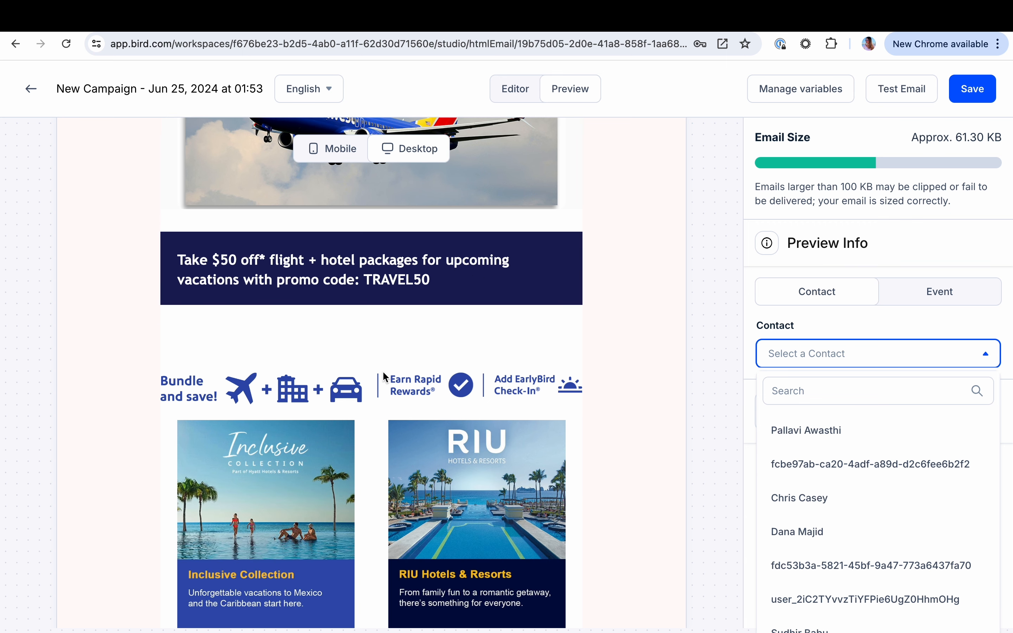
Preview the email as the first listed contact to check its personalization, and save the email content
{"action": "left_click", "coordinate": [805, 433]}
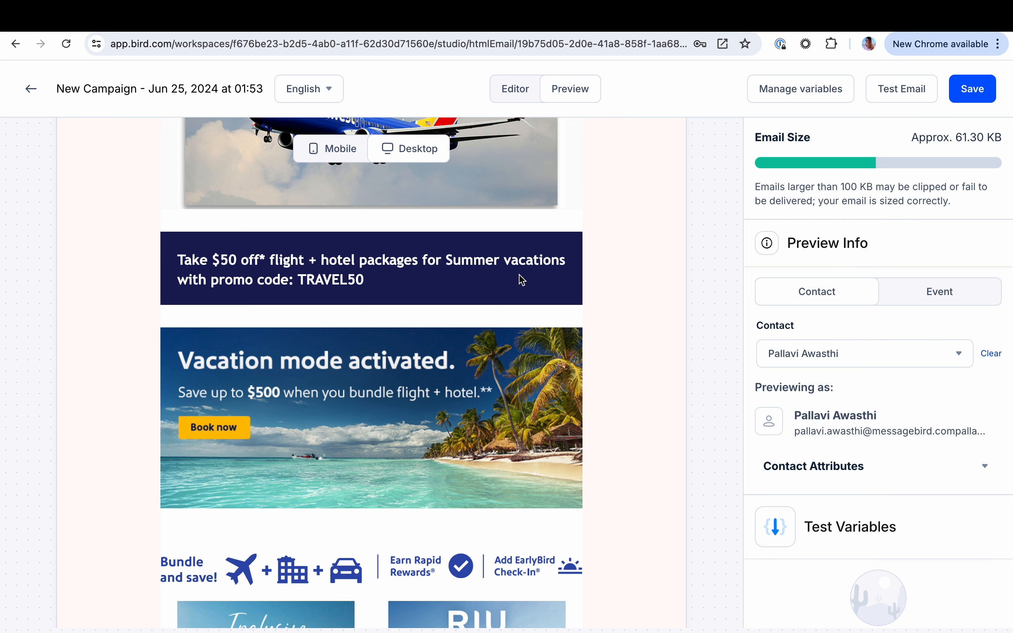
{"action": "scroll", "coordinate": [277, 404], "scroll_direction": "down", "scroll_amount": 2}
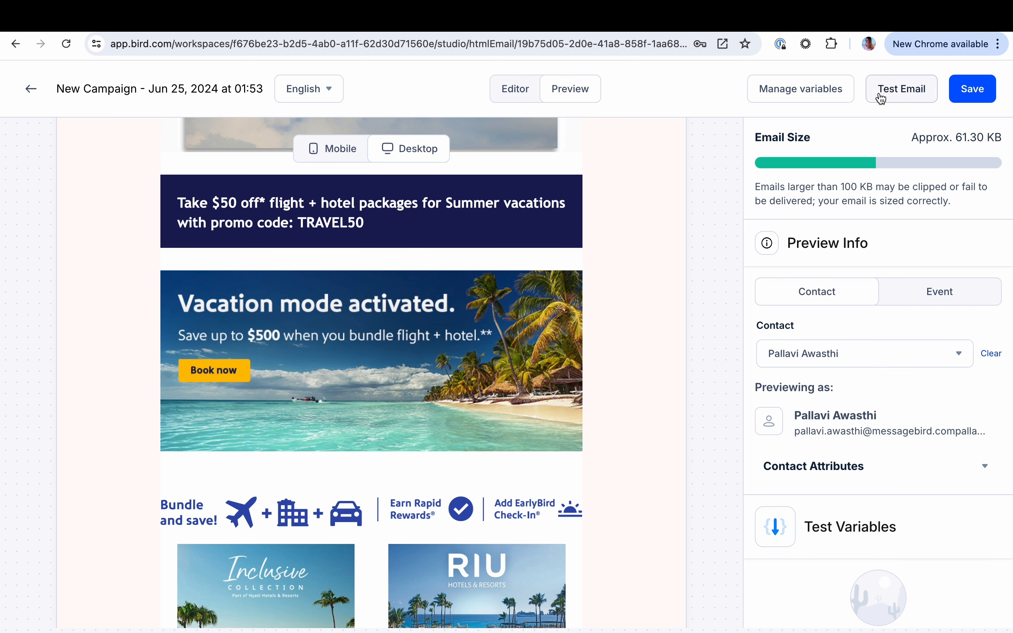
{"action": "left_click", "coordinate": [974, 93]}
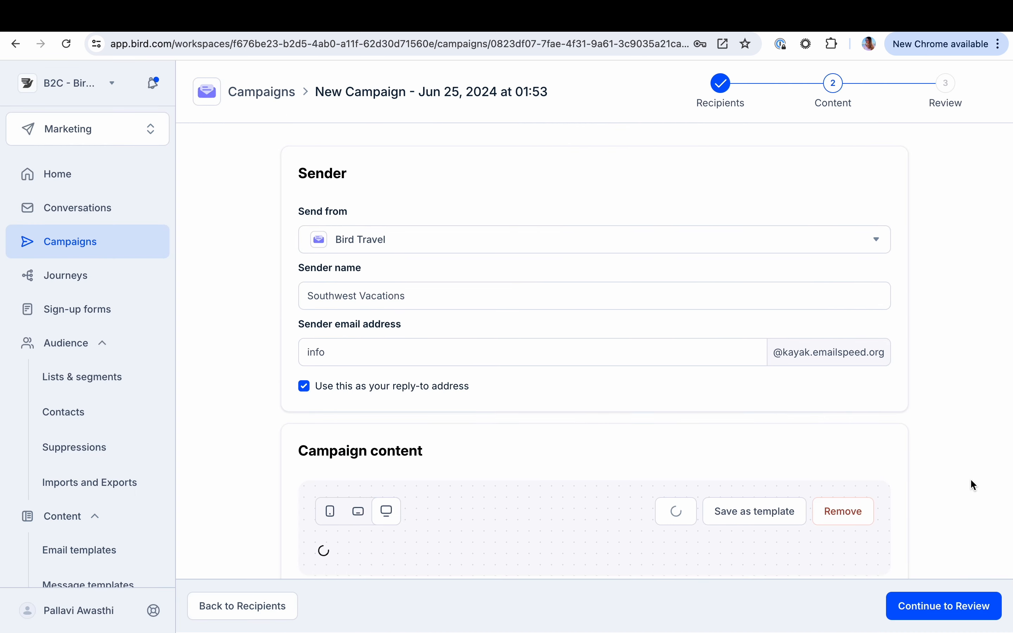
Add an A/B test to the campaign below its email content
{"action": "scroll", "coordinate": [971, 479], "scroll_direction": "down", "scroll_amount": 6}
{"action": "scroll", "coordinate": [664, 485], "scroll_direction": "down", "scroll_amount": 5}
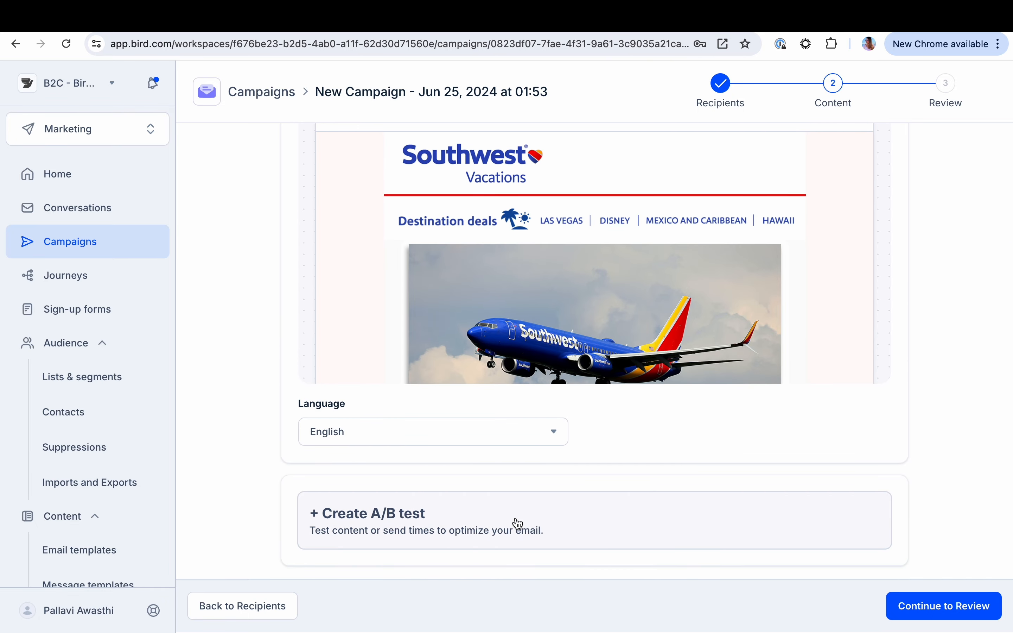
{"action": "left_click", "coordinate": [518, 522]}
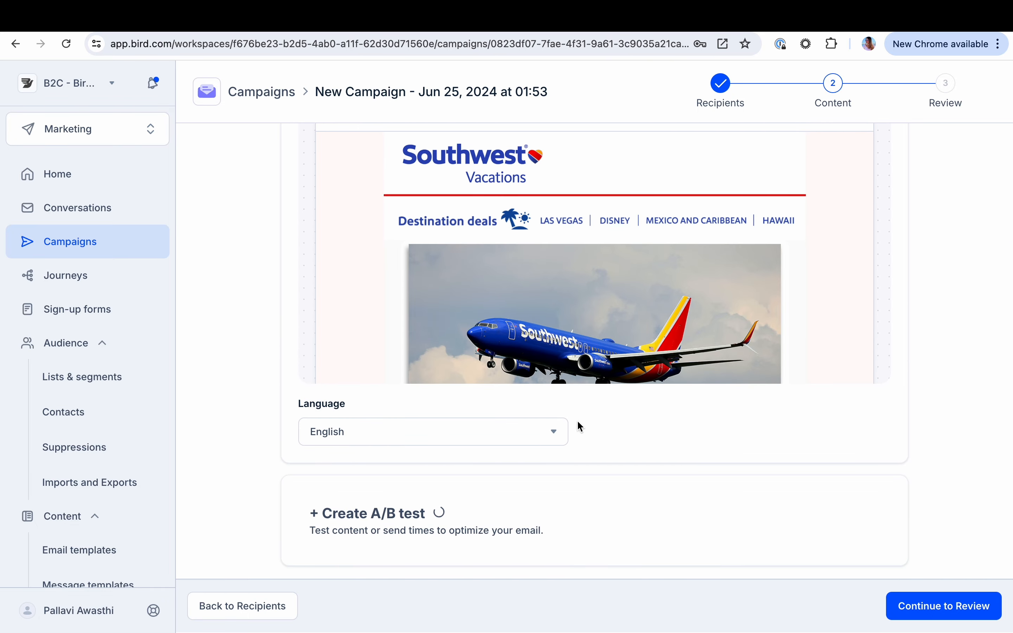
Keep click through rate as the A/B test's winning metric, enlarge variations A and B to 15% each, and continue to Review
{"action": "scroll", "coordinate": [577, 421], "scroll_direction": "down", "scroll_amount": 3}
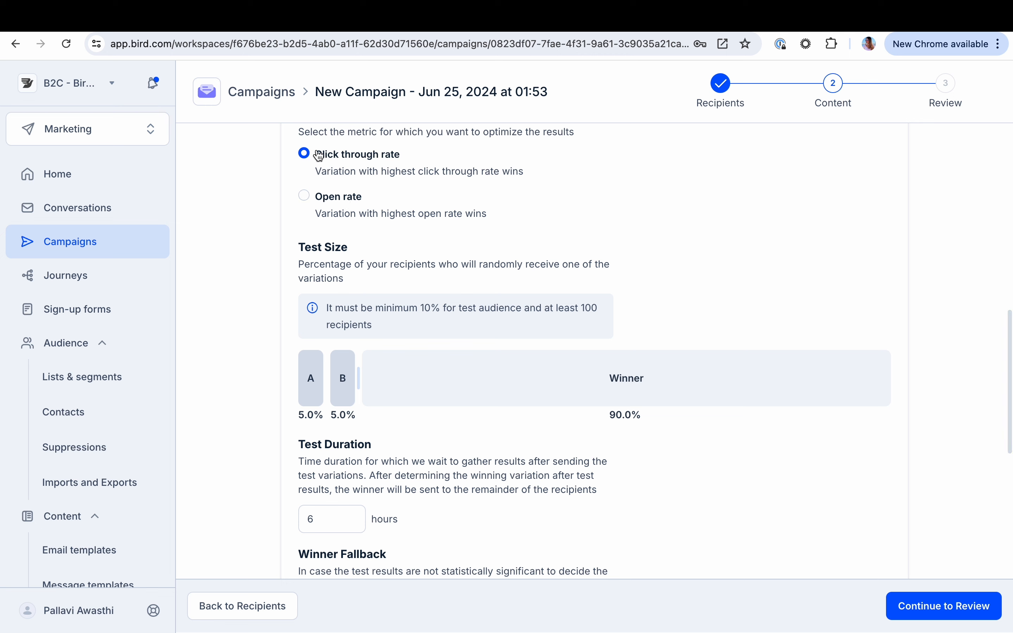
{"action": "left_click", "coordinate": [337, 204]}
{"action": "left_click", "coordinate": [329, 155]}
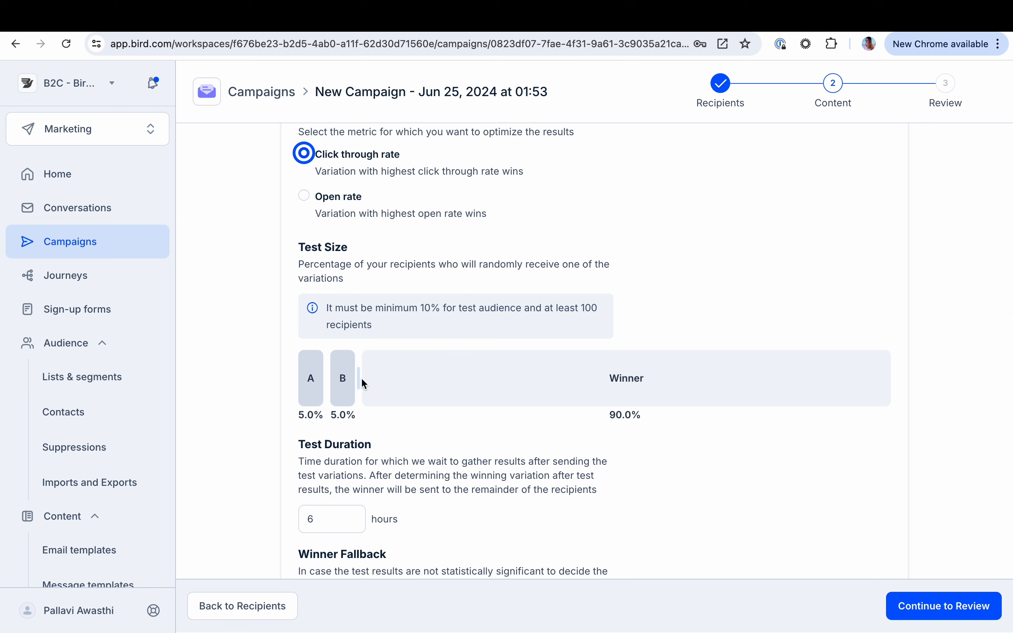
{"action": "left_click_drag", "start_coordinate": [360, 380], "coordinate": [478, 397]}
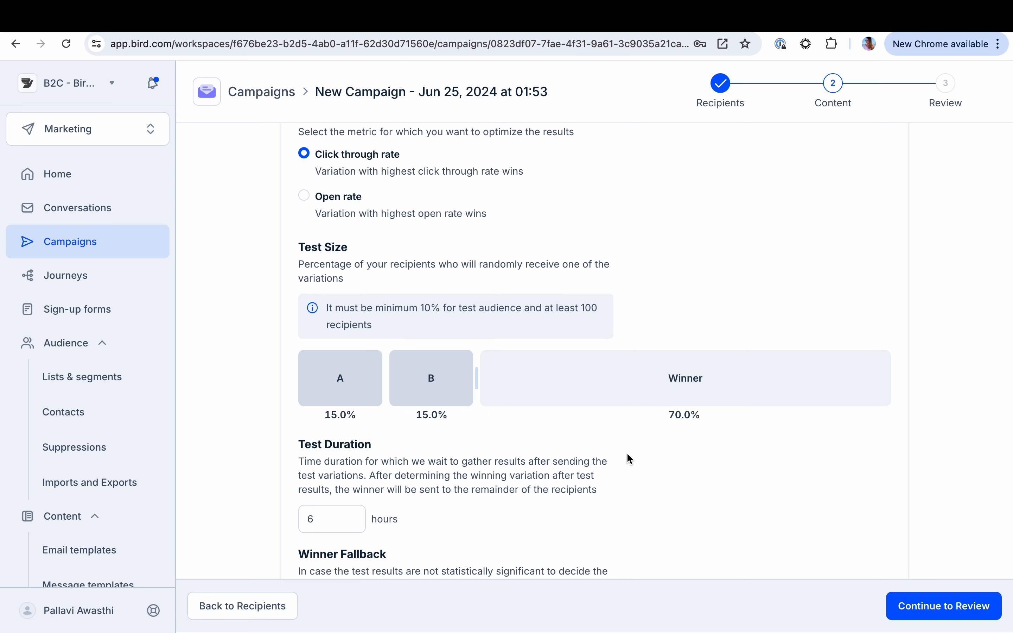
{"action": "scroll", "coordinate": [627, 459], "scroll_direction": "down", "scroll_amount": 3}
{"action": "left_click", "coordinate": [911, 605]}
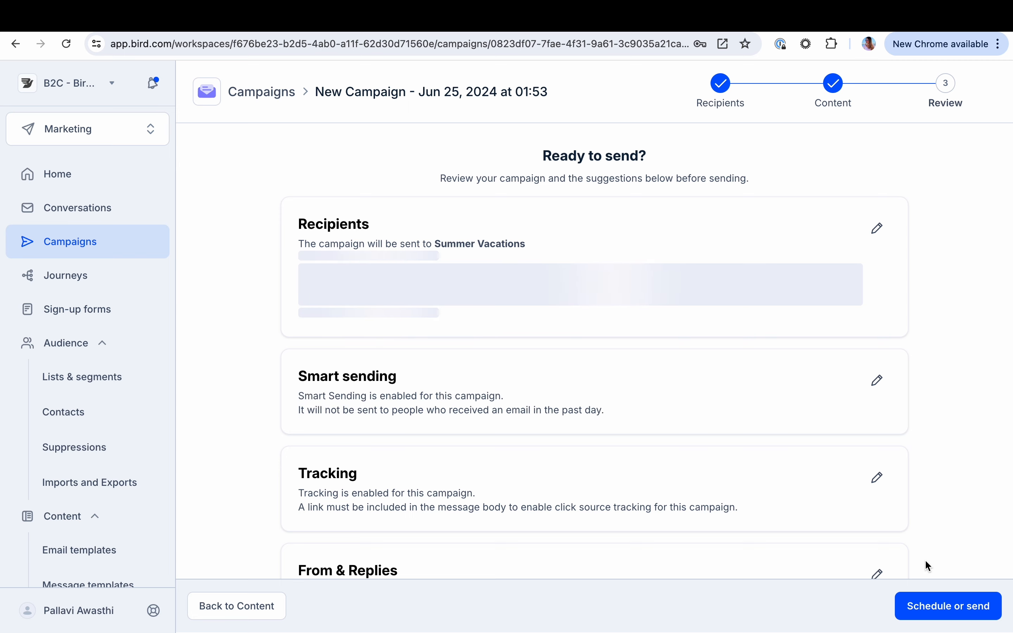
Check the campaign's schedule and send options, and close them without scheduling or sending
{"action": "left_click", "coordinate": [951, 615]}
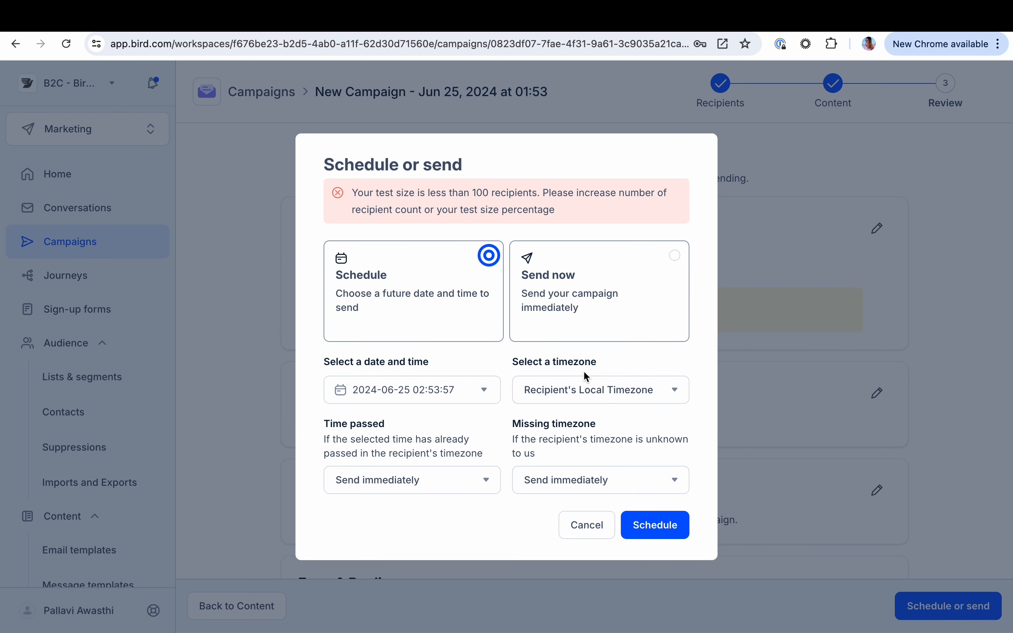
{"action": "left_click", "coordinate": [578, 533]}
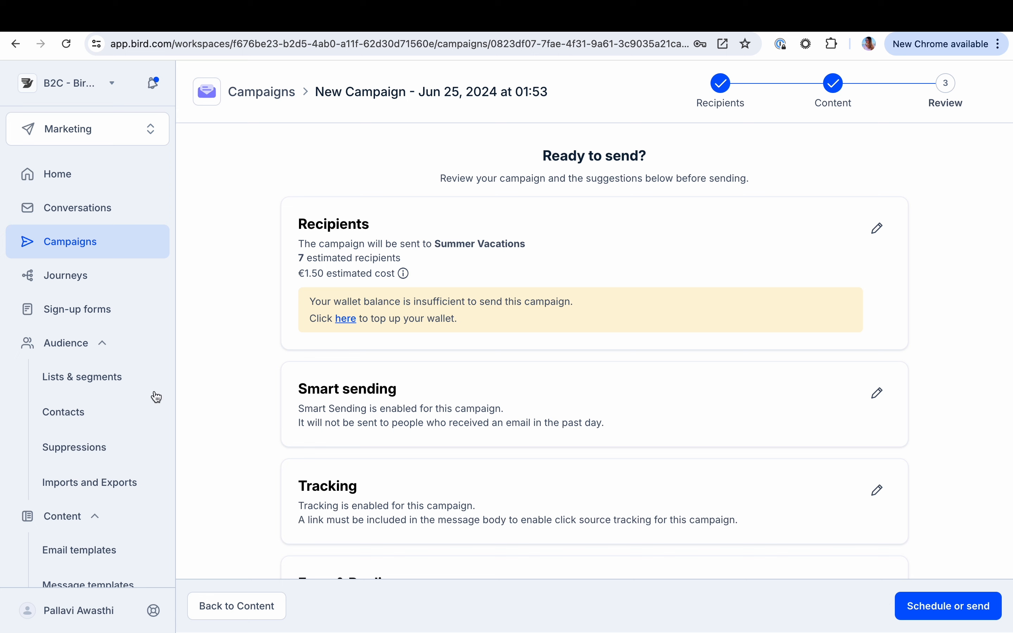
Open the Southwest Abandoned search journey and examine its trigger, wait step and branches
{"action": "scroll", "coordinate": [86, 418], "scroll_direction": "down", "scroll_amount": 2}
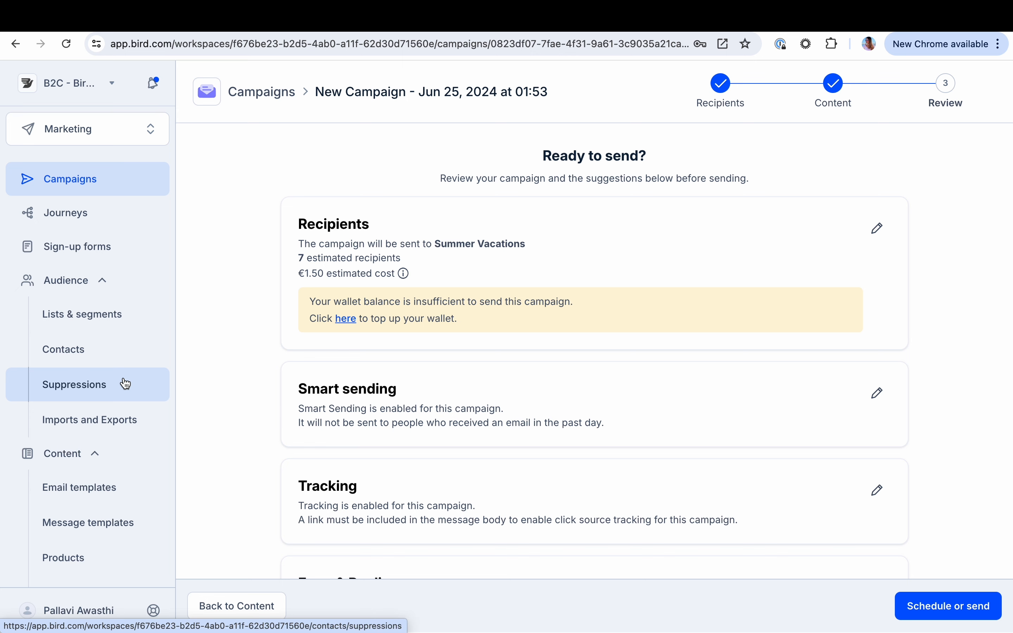
{"action": "left_click", "coordinate": [100, 223]}
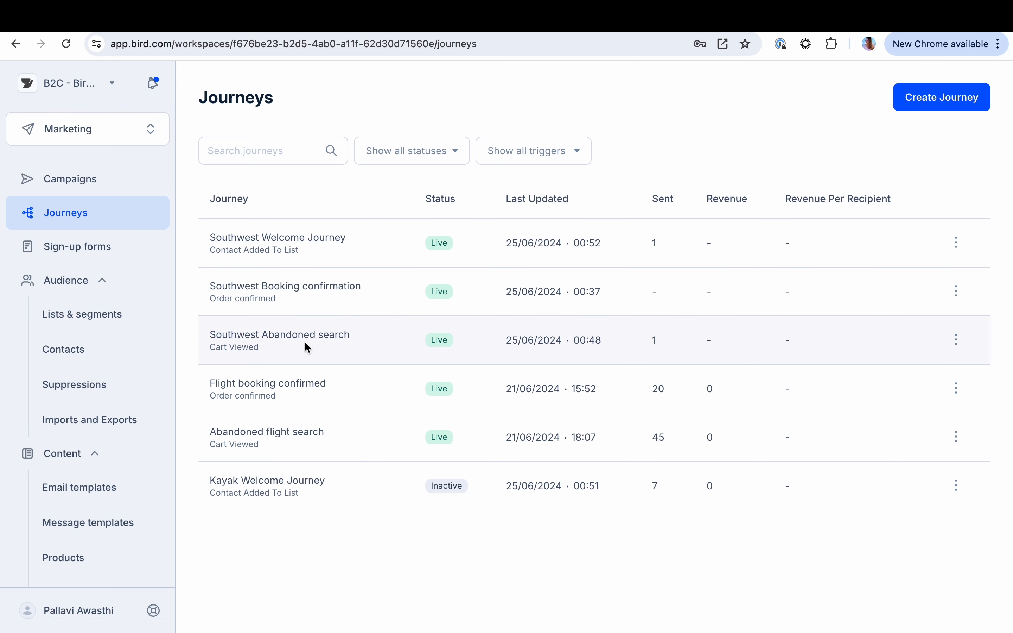
{"action": "left_click", "coordinate": [318, 337]}
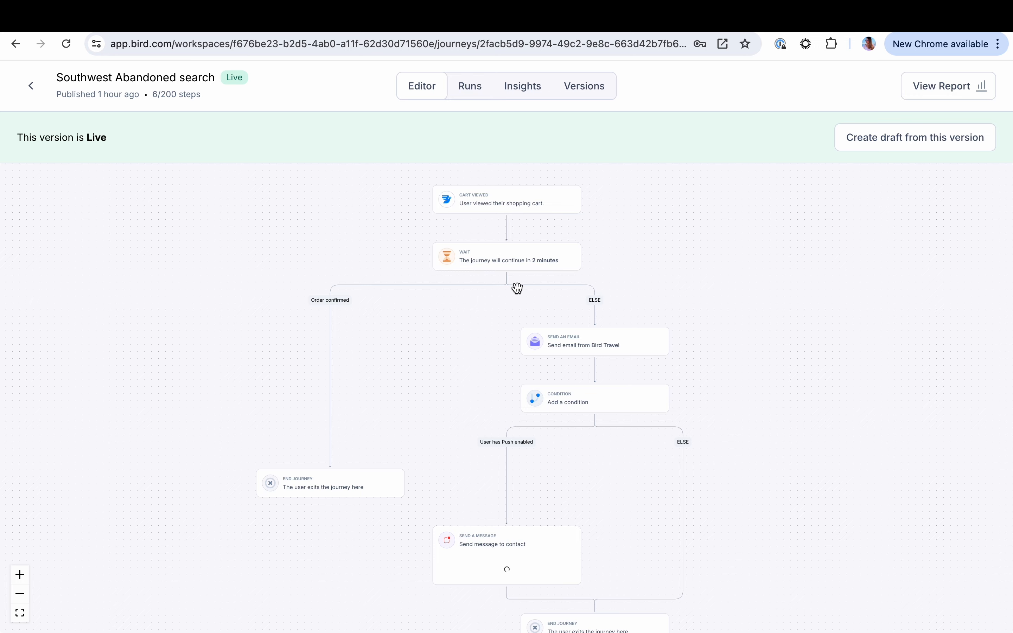
{"action": "scroll", "coordinate": [501, 317], "scroll_direction": "up", "scroll_amount": 5}
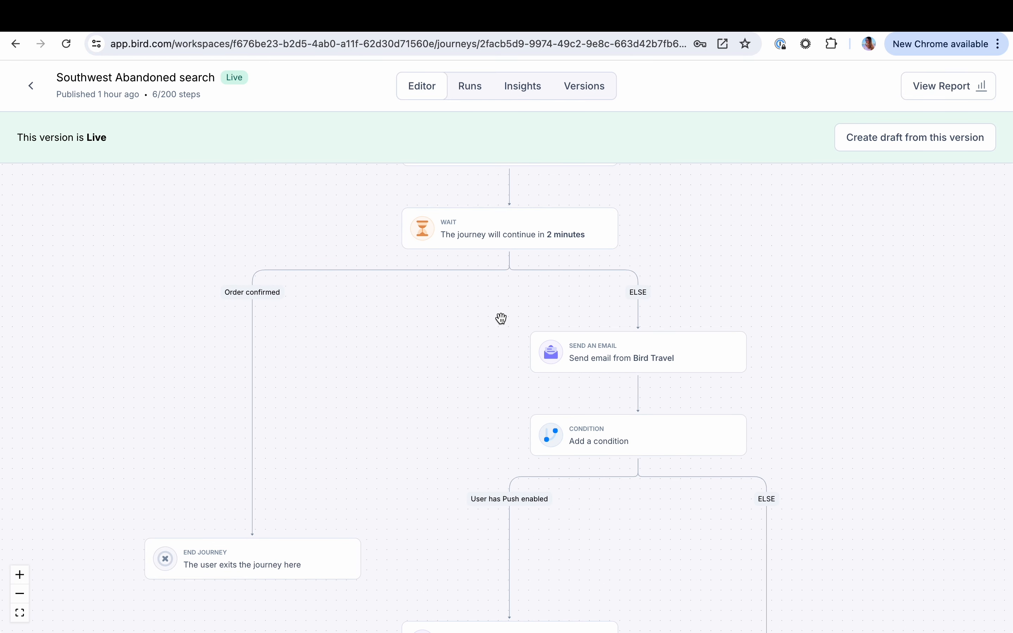
Inspect the journey's Bird Travel email step, including its sender, template and airport and travel date variables
{"action": "left_click", "coordinate": [594, 367]}
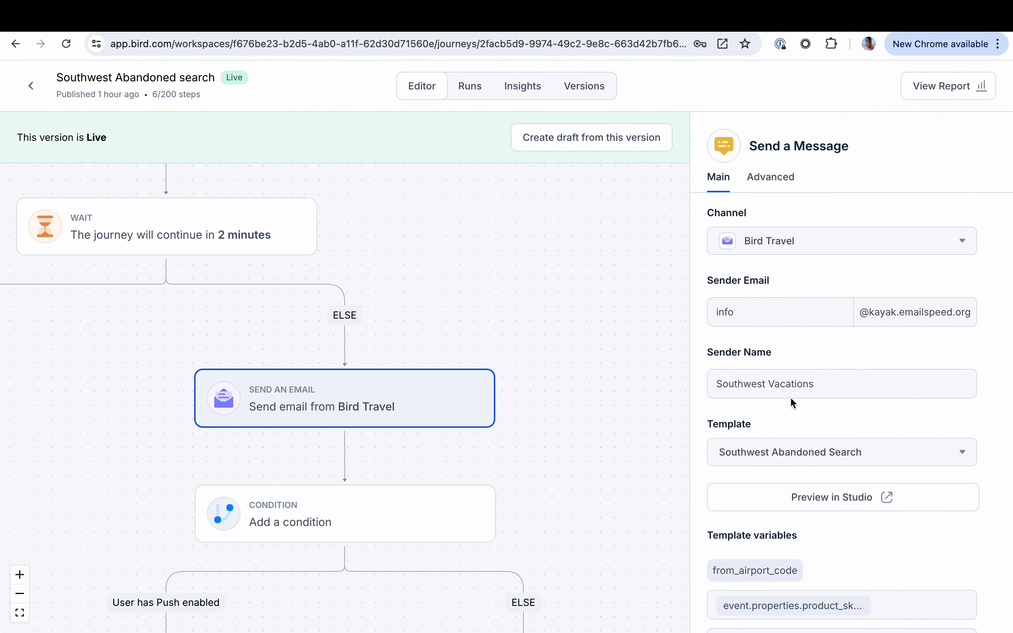
{"action": "scroll", "coordinate": [794, 402], "scroll_direction": "down", "scroll_amount": 5}
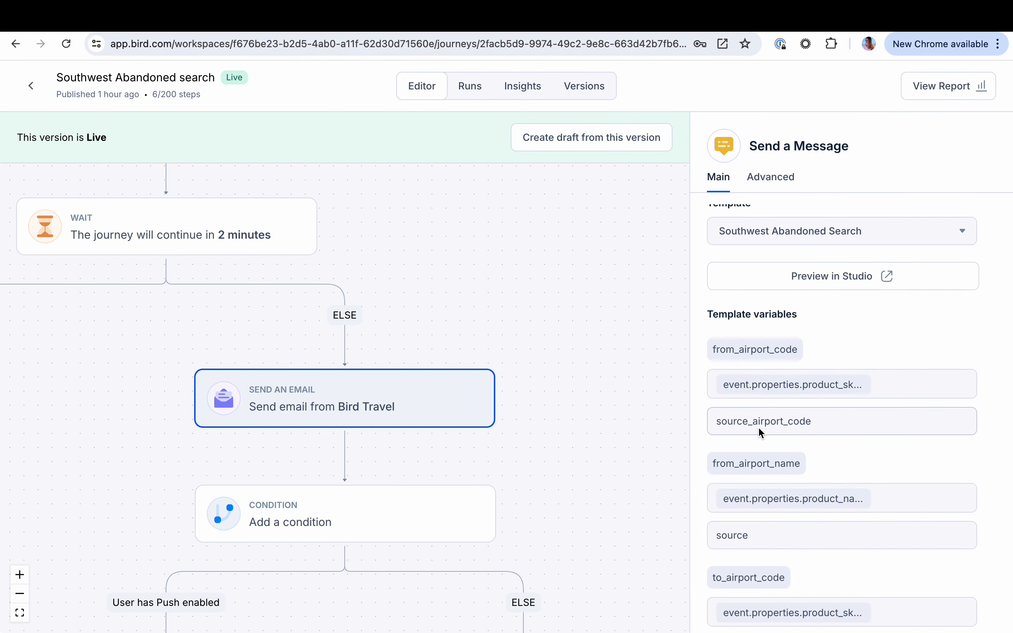
{"action": "scroll", "coordinate": [759, 432], "scroll_direction": "down", "scroll_amount": 1}
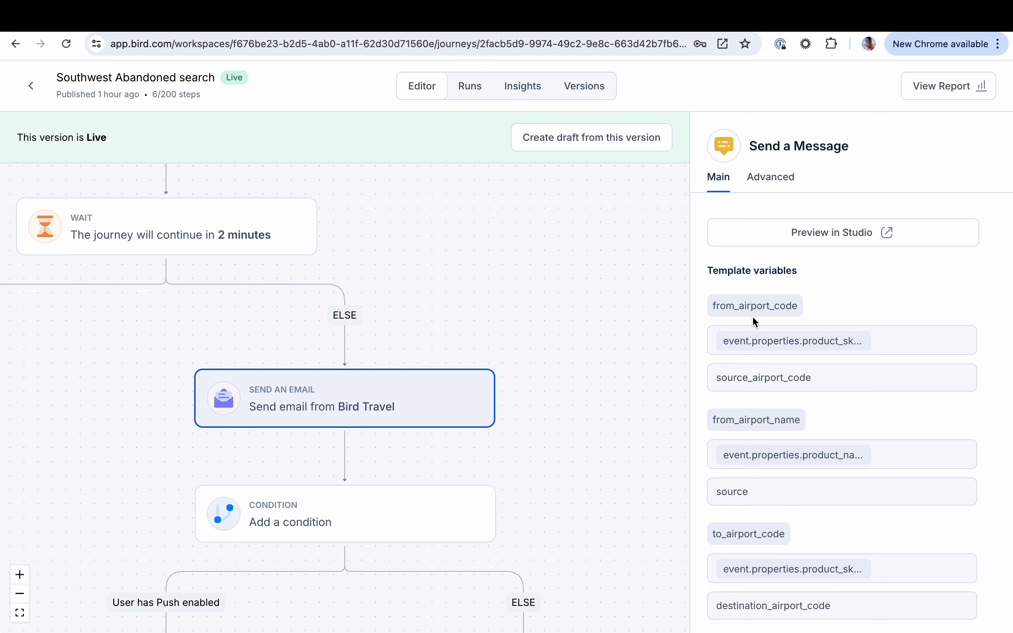
{"action": "scroll", "coordinate": [734, 416], "scroll_direction": "down", "scroll_amount": 1}
{"action": "scroll", "coordinate": [790, 427], "scroll_direction": "down", "scroll_amount": 2}
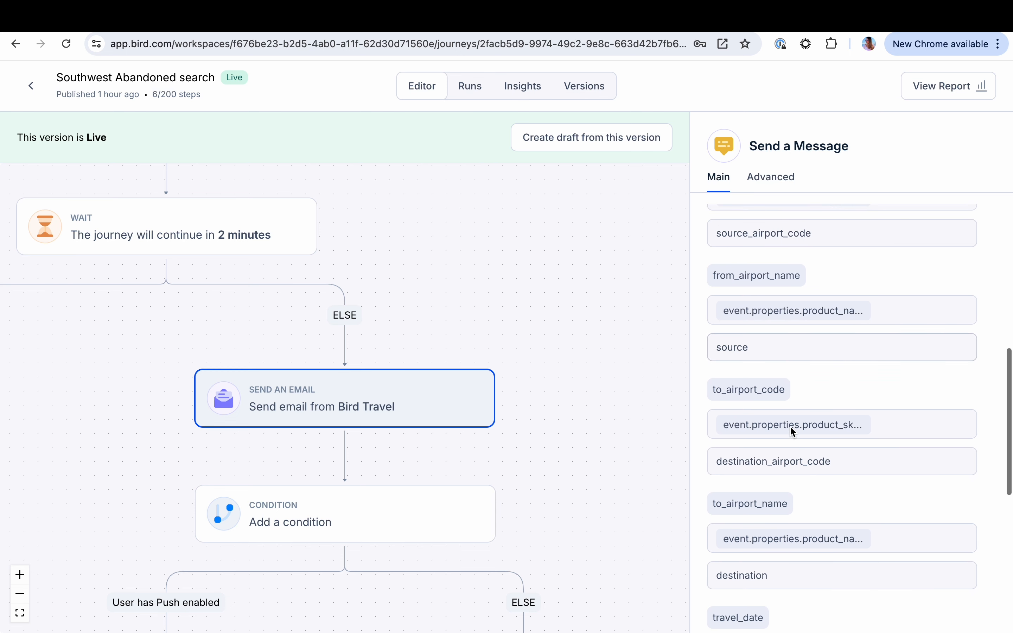
{"action": "scroll", "coordinate": [744, 484], "scroll_direction": "down", "scroll_amount": 4}
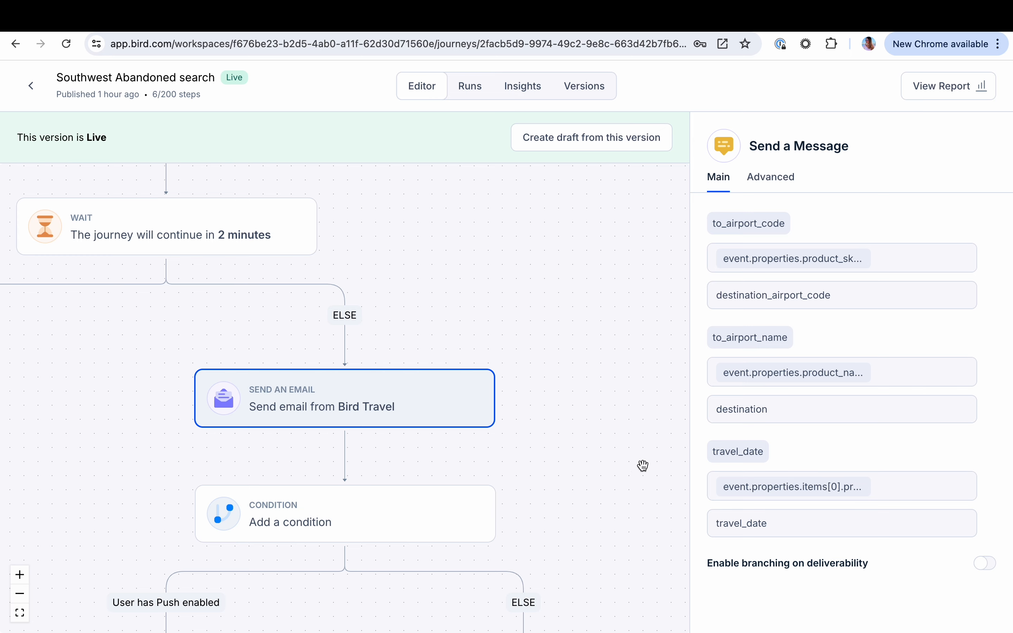
Examine the journey's push-enabled condition and message branch through to its end, and return to the journeys list
{"action": "scroll", "coordinate": [609, 458], "scroll_direction": "down", "scroll_amount": 3}
{"action": "left_click_drag", "start_coordinate": [604, 486], "coordinate": [601, 323]}
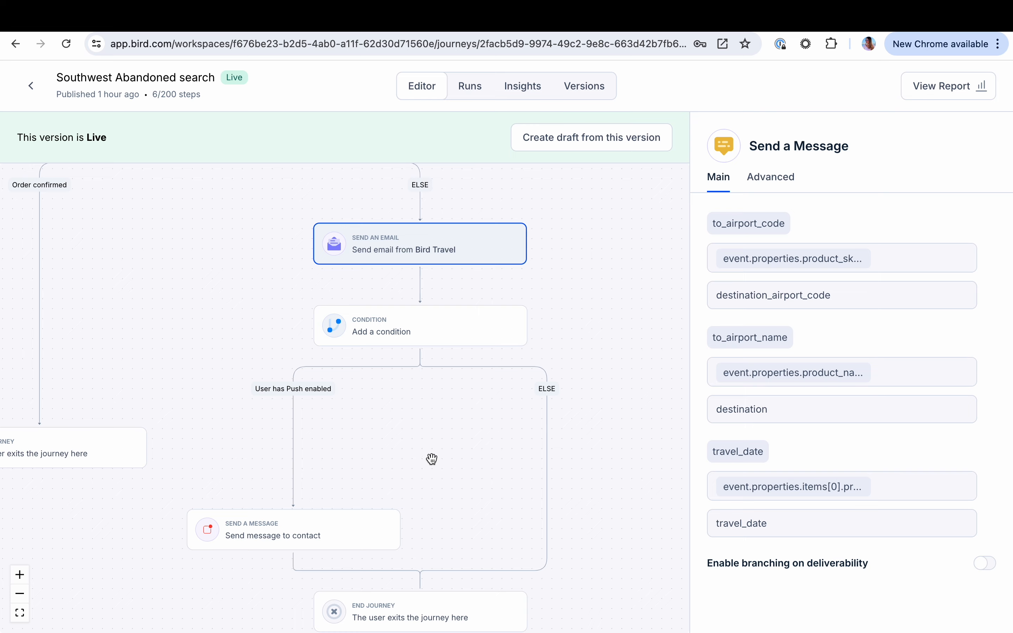
{"action": "left_click_drag", "start_coordinate": [440, 481], "coordinate": [446, 339]}
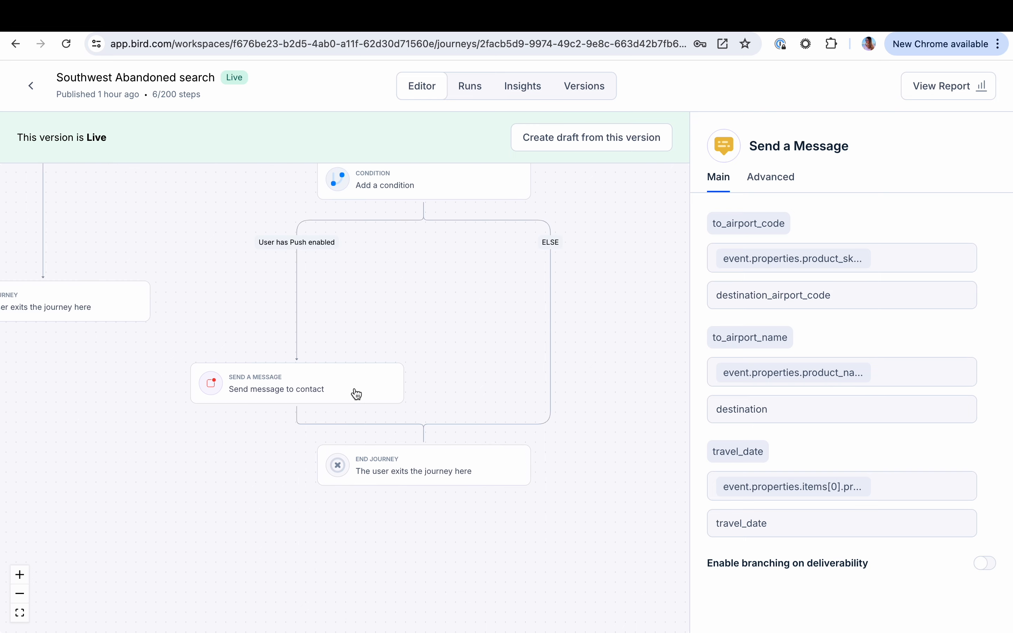
{"action": "scroll", "coordinate": [356, 393], "scroll_direction": "down", "scroll_amount": 3}
{"action": "left_click_drag", "start_coordinate": [268, 527], "coordinate": [272, 541]}
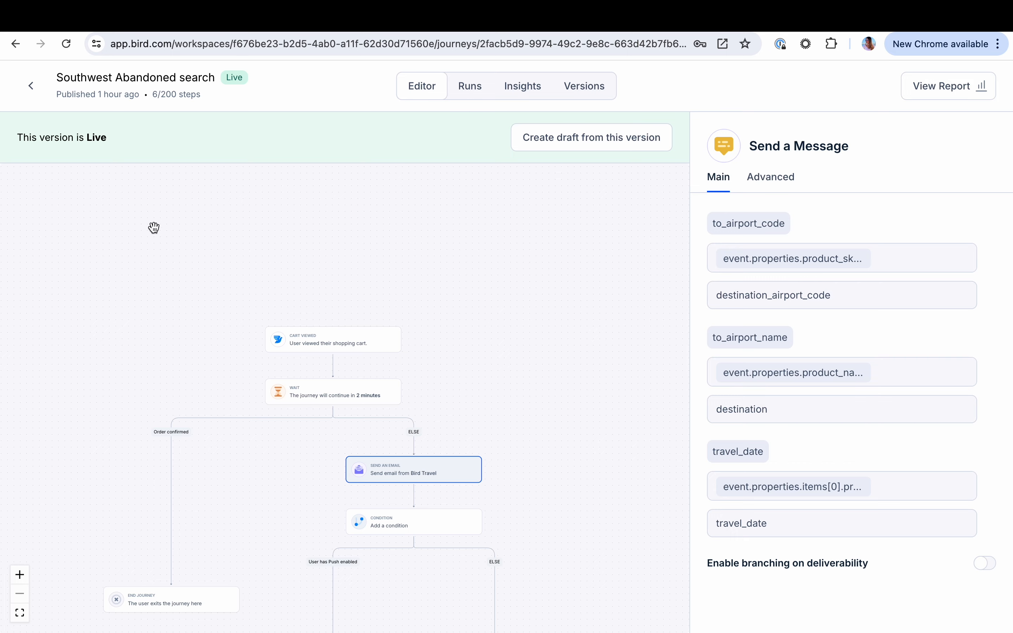
{"action": "left_click", "coordinate": [32, 88]}
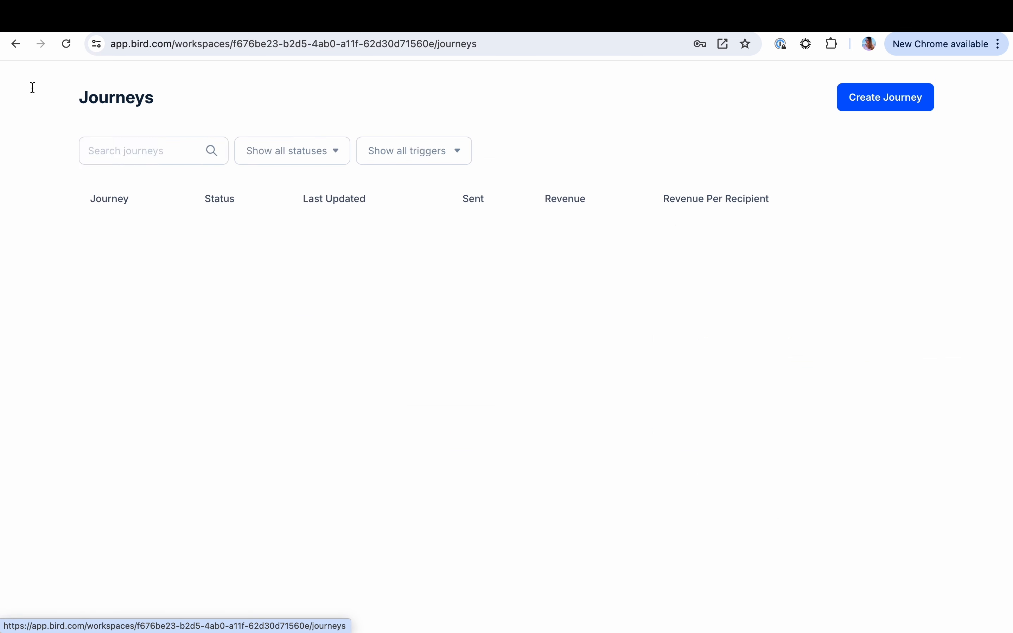
Clone the saved Southwest Abandoned Search email template for editing and dismiss the notification
{"action": "left_click", "coordinate": [86, 502]}
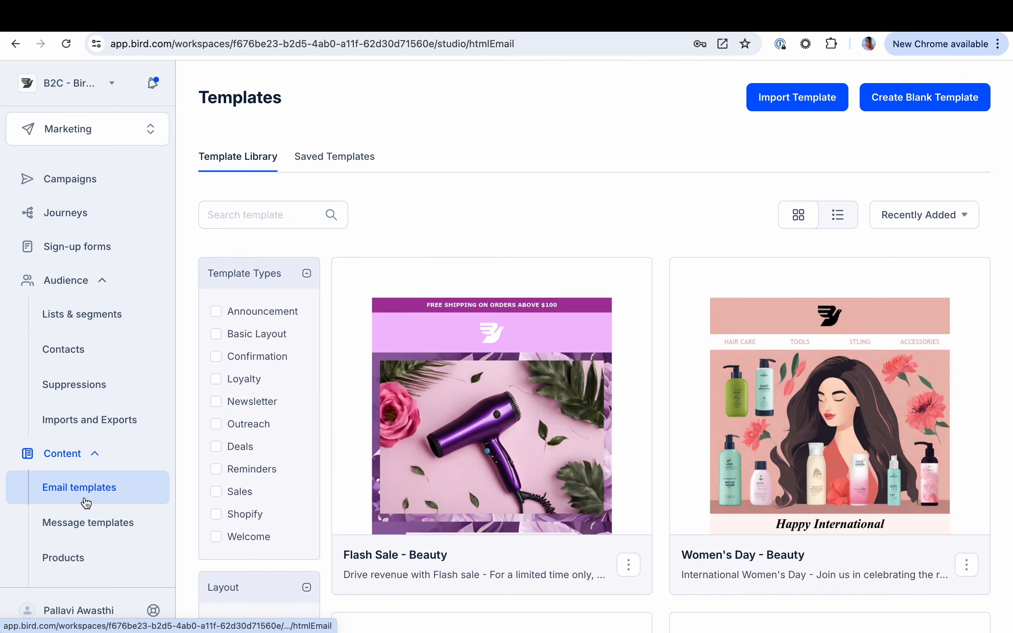
{"action": "left_click", "coordinate": [355, 161]}
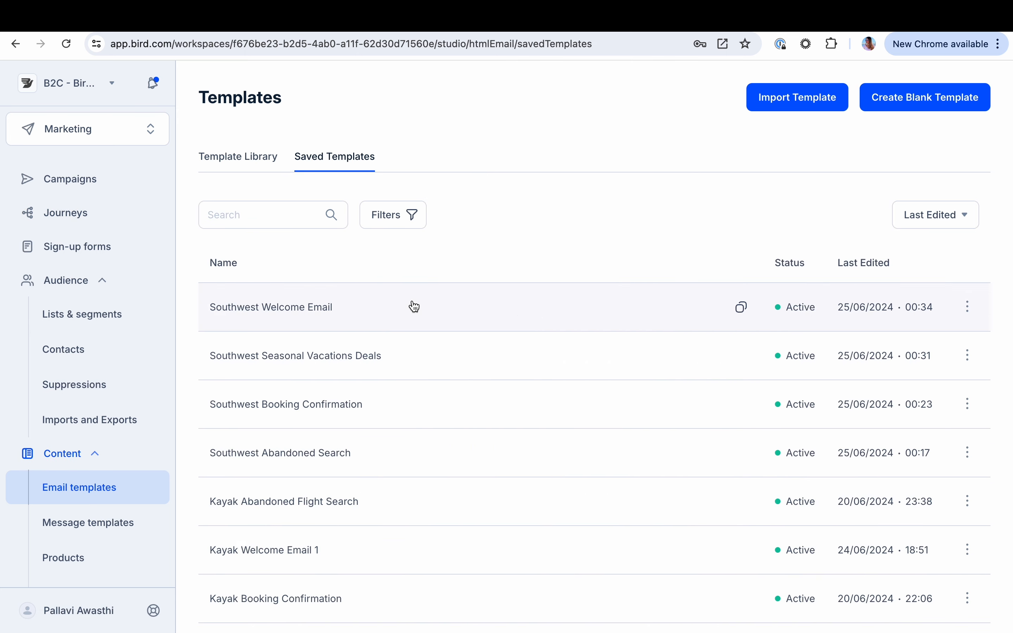
{"action": "left_click", "coordinate": [326, 460]}
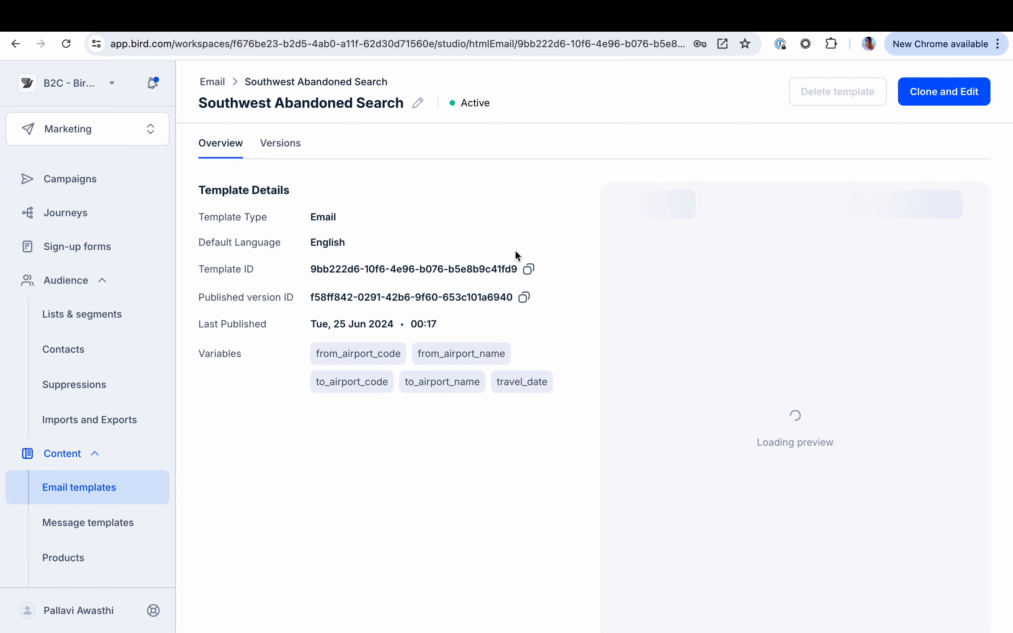
{"action": "left_click", "coordinate": [946, 104]}
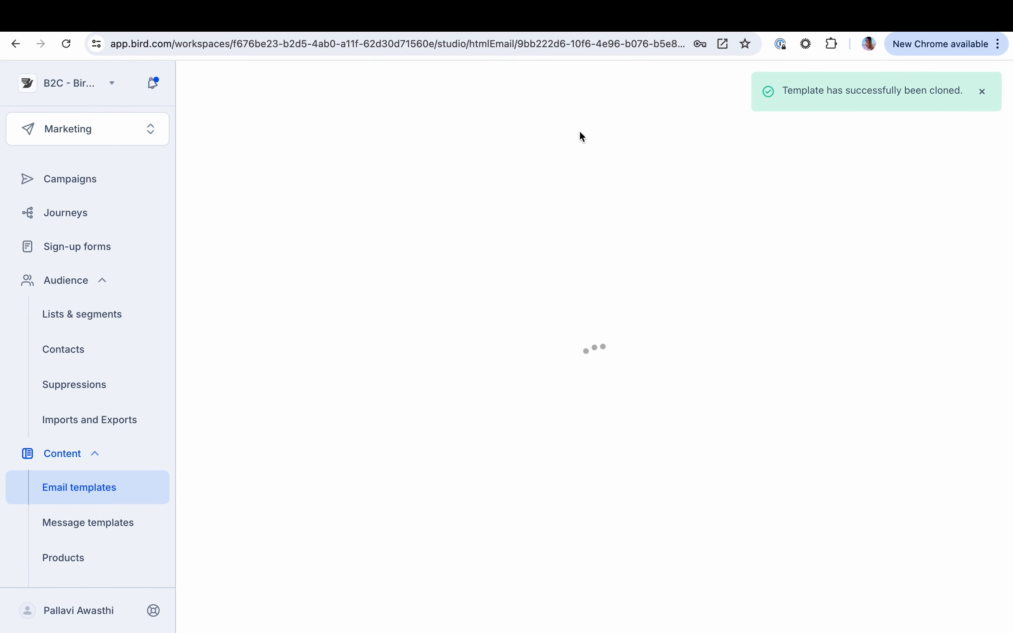
{"action": "left_click", "coordinate": [984, 90]}
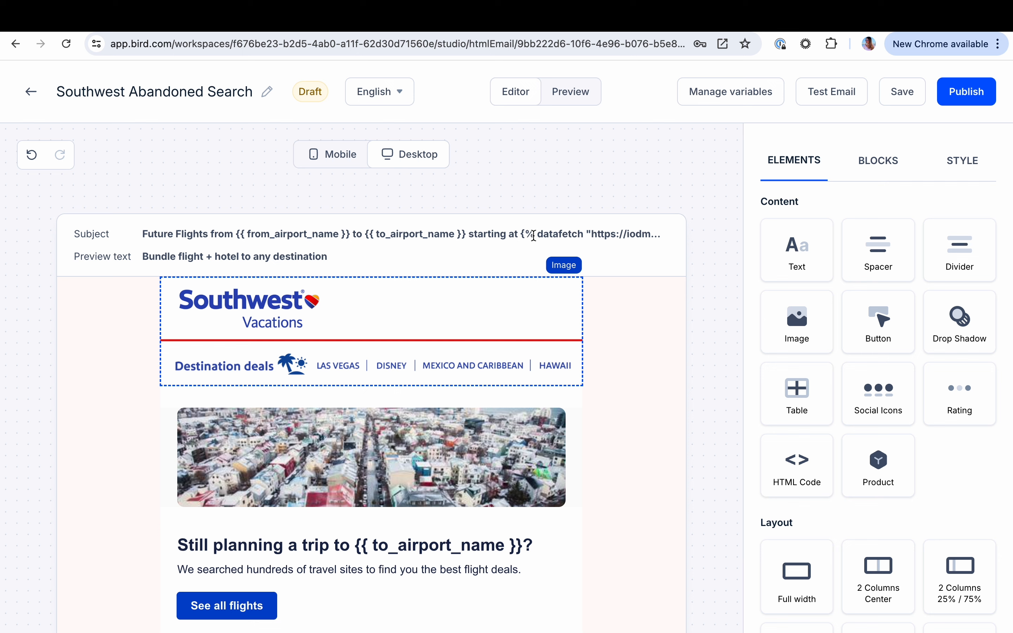
Read through the email's subject line to examine its airport name variables and datafetch call
{"action": "left_click", "coordinate": [534, 235]}
{"action": "key", "text": "Right"}
{"action": "key", "text": "Right"}
{"action": "key", "text": "Right"}
{"action": "key", "text": "Right"}
{"action": "key", "text": "Right"}
{"action": "key", "text": "Right"}
{"action": "key", "text": "Right"}
{"action": "key", "text": "Right"}
{"action": "key", "text": "Right"}
{"action": "key", "text": "Right"}
{"action": "key", "text": "Right"}
{"action": "key", "text": "Right"}
{"action": "key", "text": "Right"}
{"action": "key", "text": "Right"}
{"action": "key", "text": "Right"}
{"action": "key", "text": "Right"}
{"action": "key", "text": "Right"}
{"action": "key", "text": "Right"}
{"action": "key", "text": "Right"}
{"action": "key", "text": "Right"}
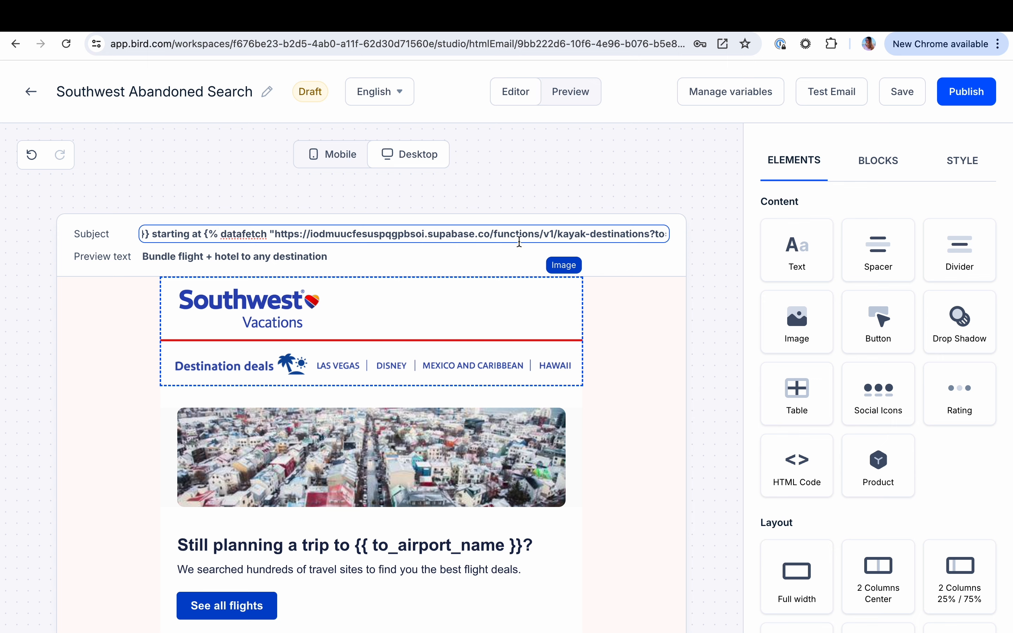
{"action": "scroll", "coordinate": [382, 418], "scroll_direction": "down", "scroll_amount": 3}
{"action": "scroll", "coordinate": [372, 485], "scroll_direction": "down", "scroll_amount": 1}
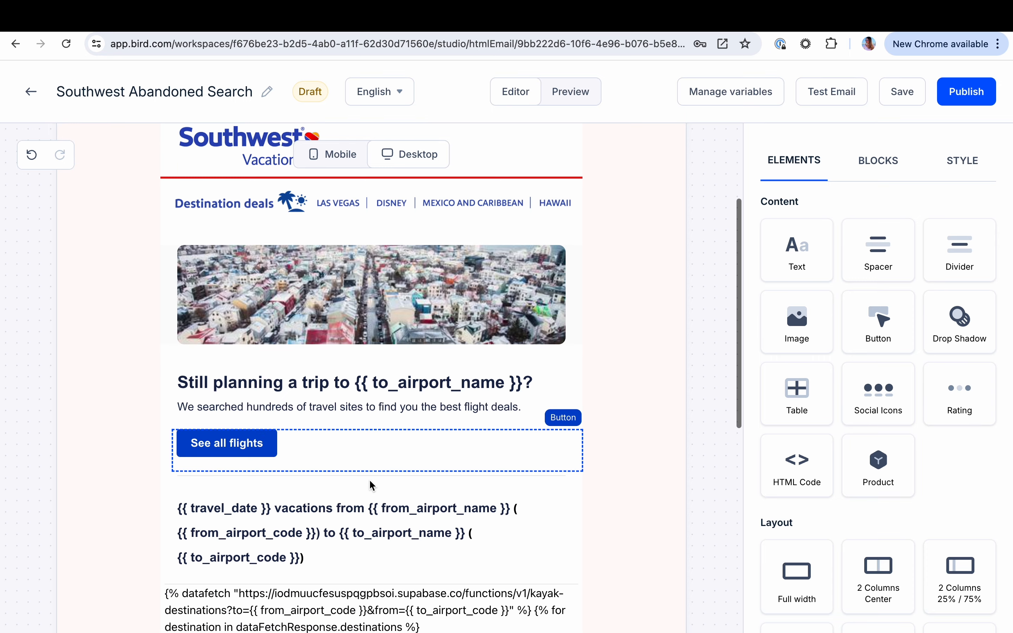
Inspect the email's personalized trip heading, vacation route text and the looped flight offer block down to the footer
{"action": "left_click", "coordinate": [399, 413]}
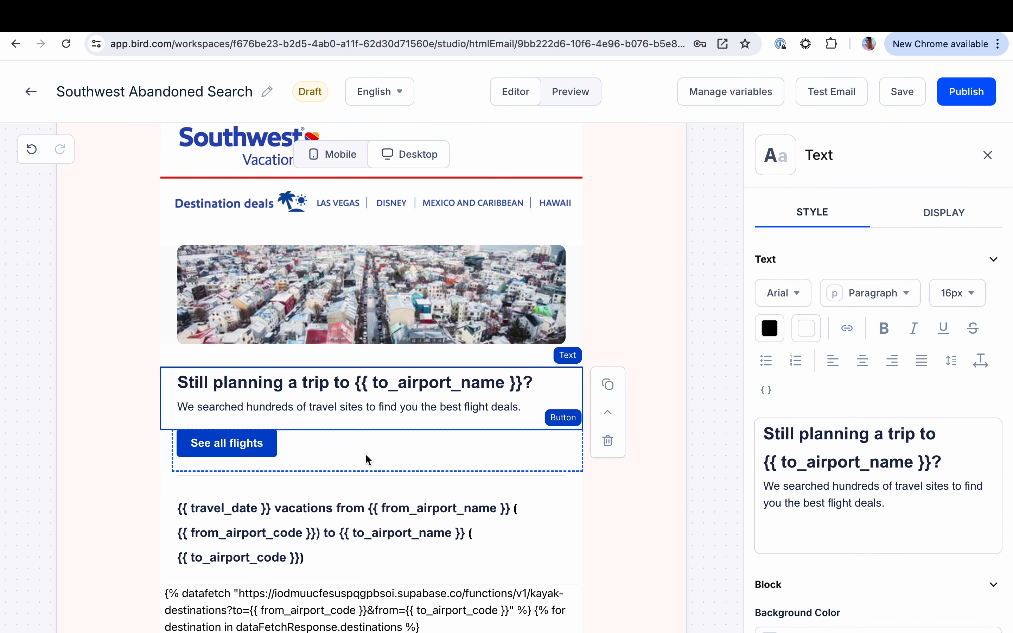
{"action": "scroll", "coordinate": [366, 455], "scroll_direction": "down", "scroll_amount": 2}
{"action": "left_click", "coordinate": [384, 473]}
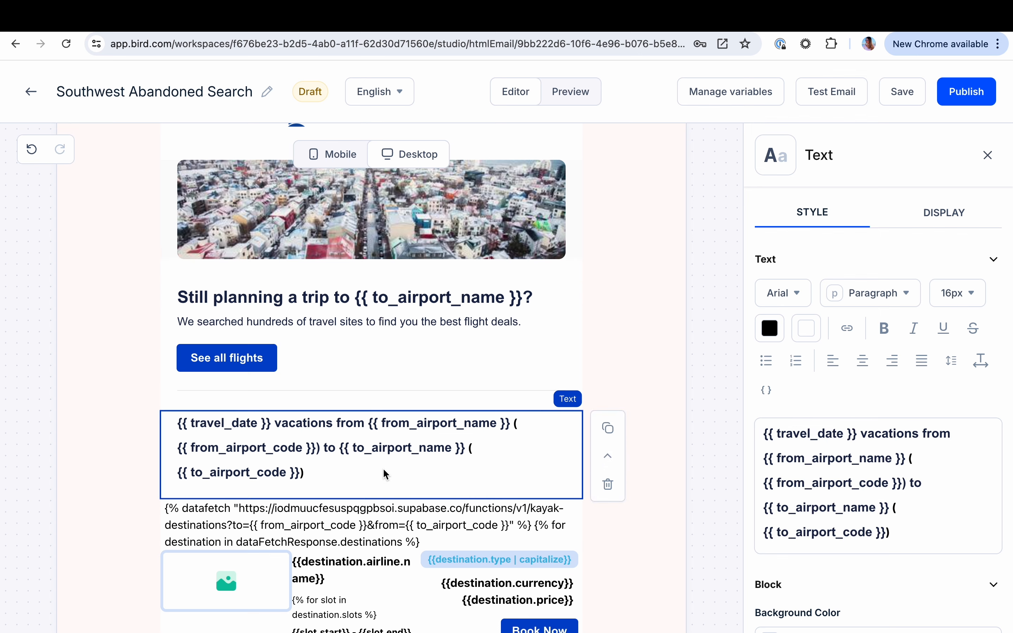
{"action": "scroll", "coordinate": [383, 468], "scroll_direction": "down", "scroll_amount": 2}
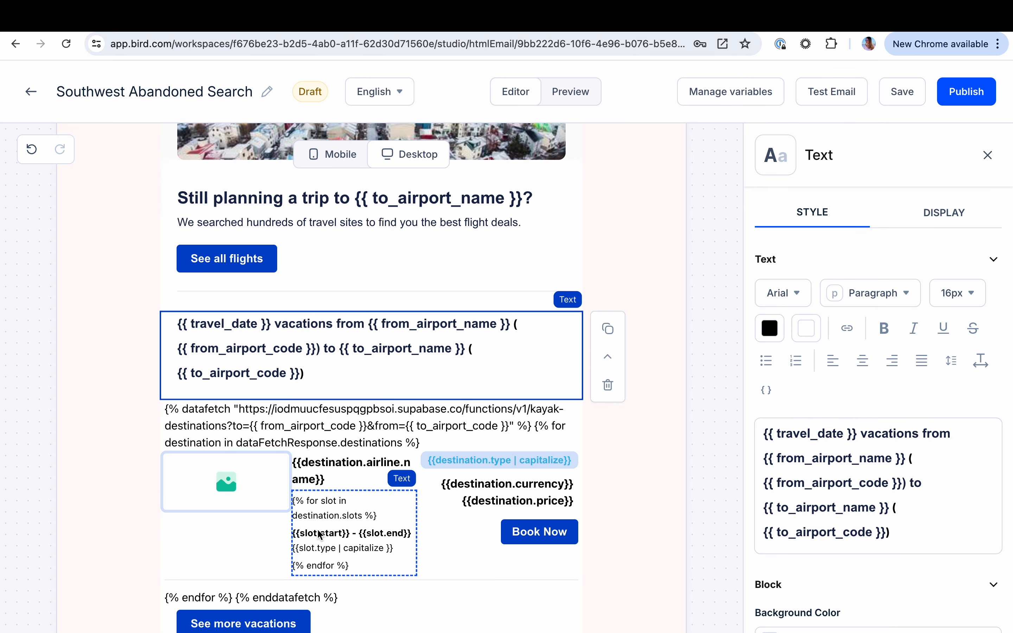
{"action": "scroll", "coordinate": [317, 542], "scroll_direction": "down", "scroll_amount": 1}
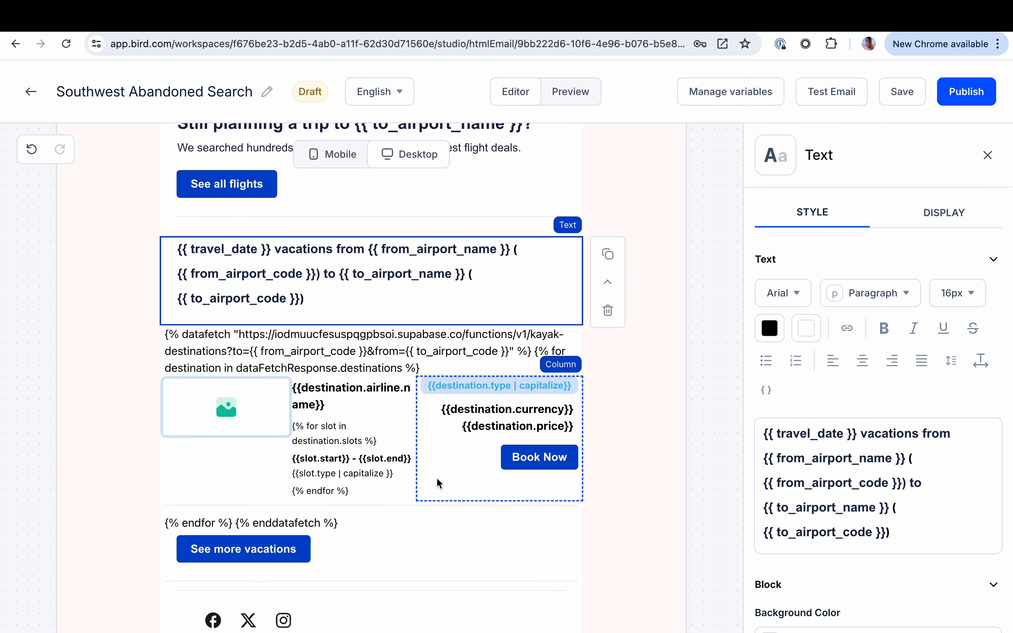
{"action": "scroll", "coordinate": [438, 483], "scroll_direction": "down", "scroll_amount": 1}
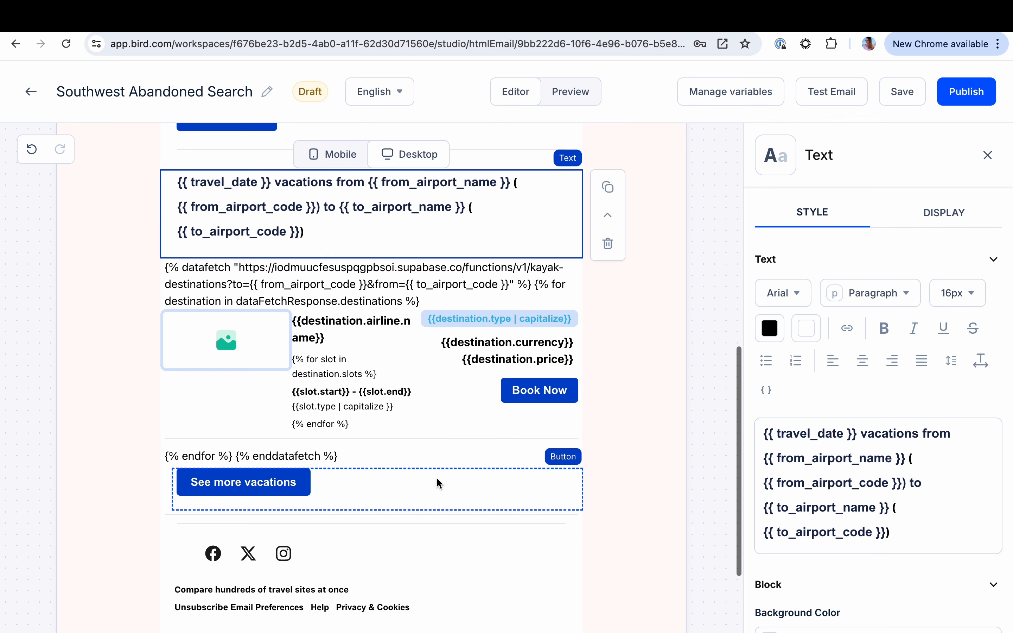
Preview the email with the Cart Viewed event and examine how the flight offer section renders
{"action": "left_click", "coordinate": [571, 99]}
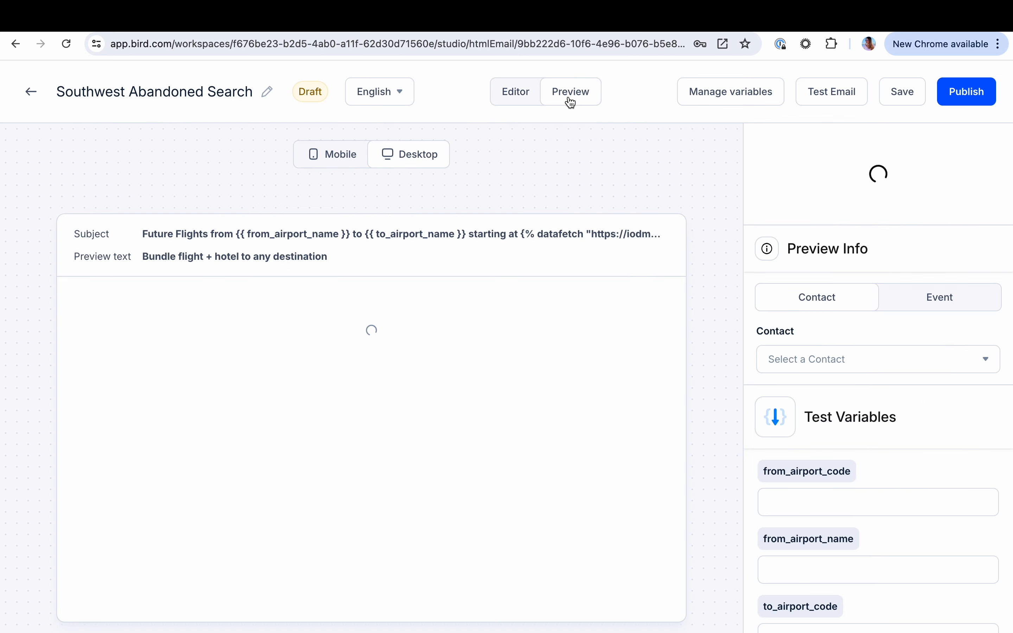
{"action": "left_click", "coordinate": [916, 302]}
{"action": "left_click", "coordinate": [843, 362]}
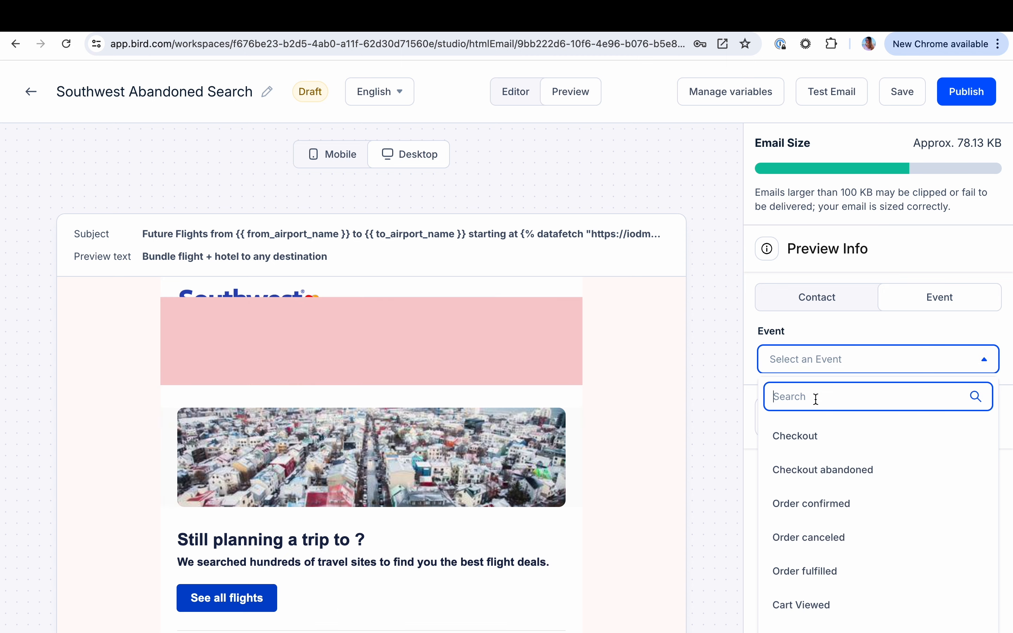
{"action": "type", "text": "cart"}
{"action": "left_click", "coordinate": [811, 438]}
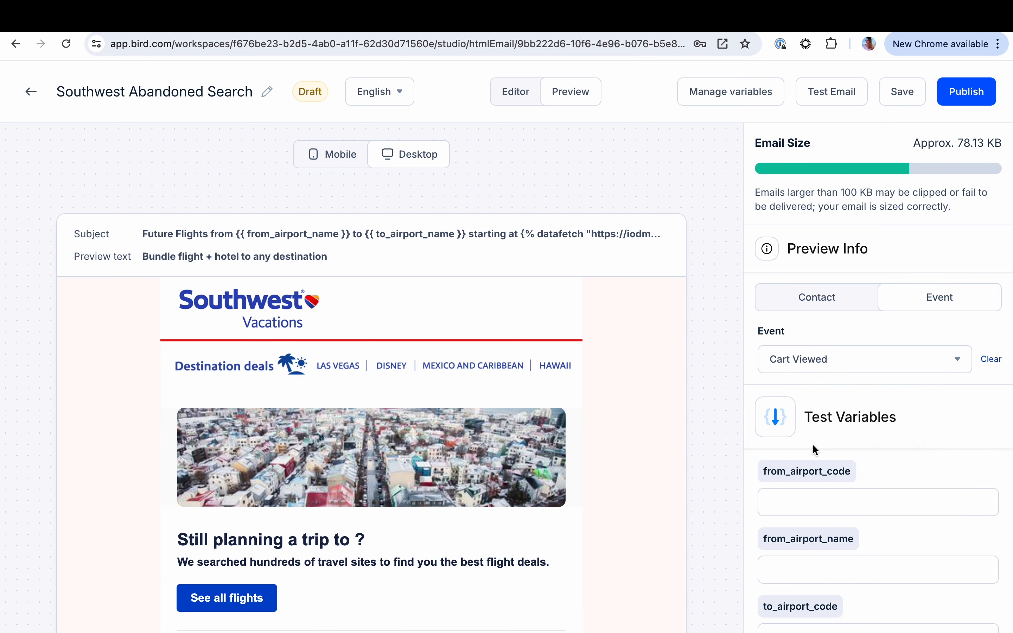
{"action": "scroll", "coordinate": [385, 523], "scroll_direction": "down", "scroll_amount": 3}
{"action": "scroll", "coordinate": [385, 522], "scroll_direction": "down", "scroll_amount": 4}
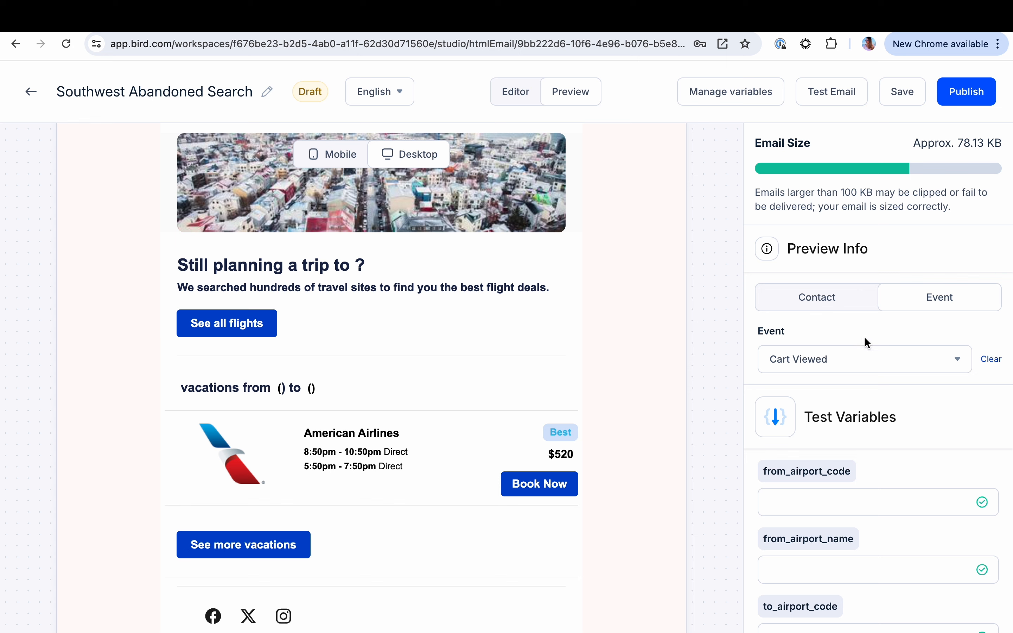
Set the preview's test variables from_airport_code to BOS and from_airport_name to NAS
{"action": "scroll", "coordinate": [795, 451], "scroll_direction": "down", "scroll_amount": 2}
{"action": "left_click", "coordinate": [779, 404]}
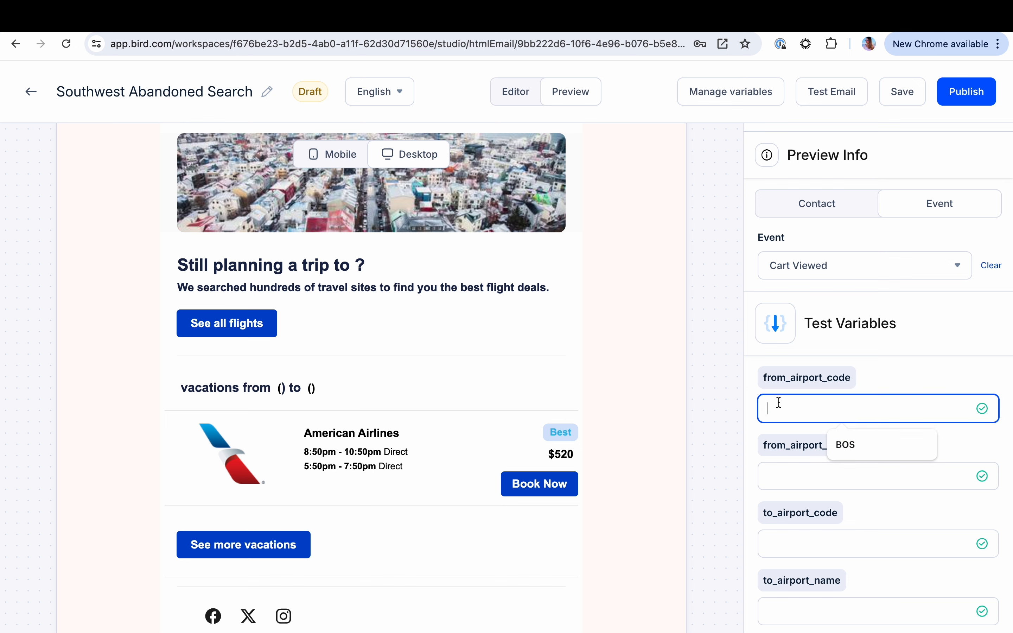
{"action": "left_click", "coordinate": [853, 445]}
{"action": "left_click", "coordinate": [789, 475]}
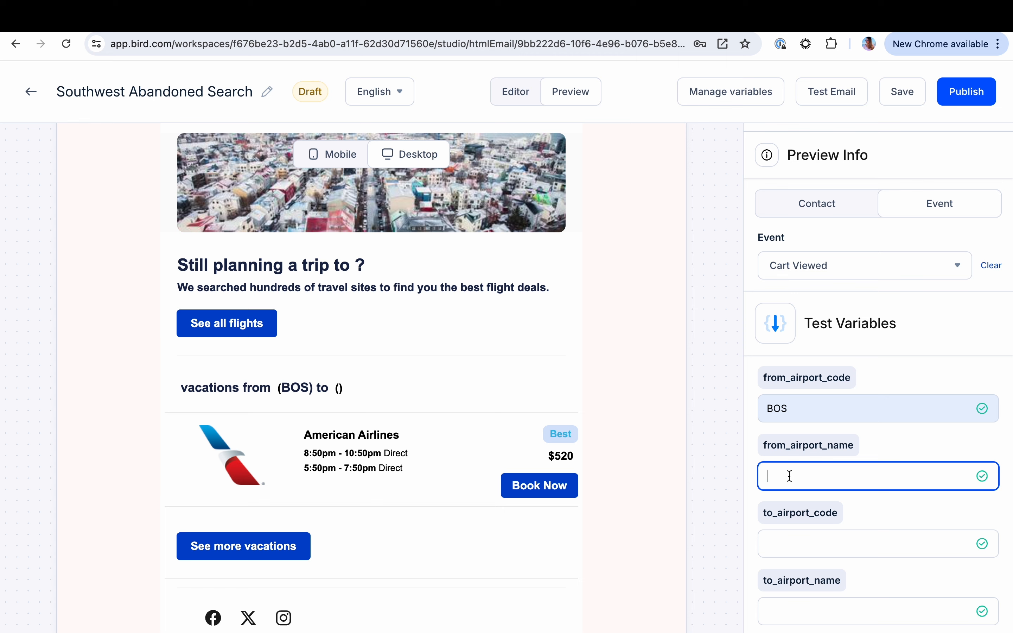
{"action": "type", "text": "NAS"}
{"action": "scroll", "coordinate": [805, 532], "scroll_direction": "down", "scroll_amount": 3}
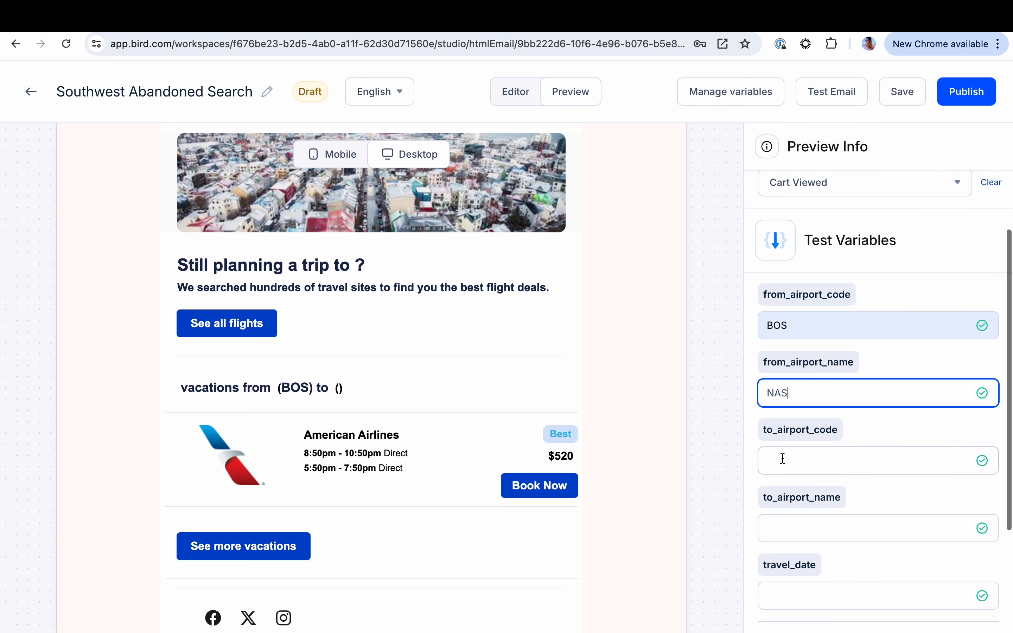
Replace the from_airport_name test variable's value with Boston
{"action": "left_click", "coordinate": [782, 459]}
{"action": "left_click", "coordinate": [777, 383]}
{"action": "double_click", "coordinate": [777, 383]}
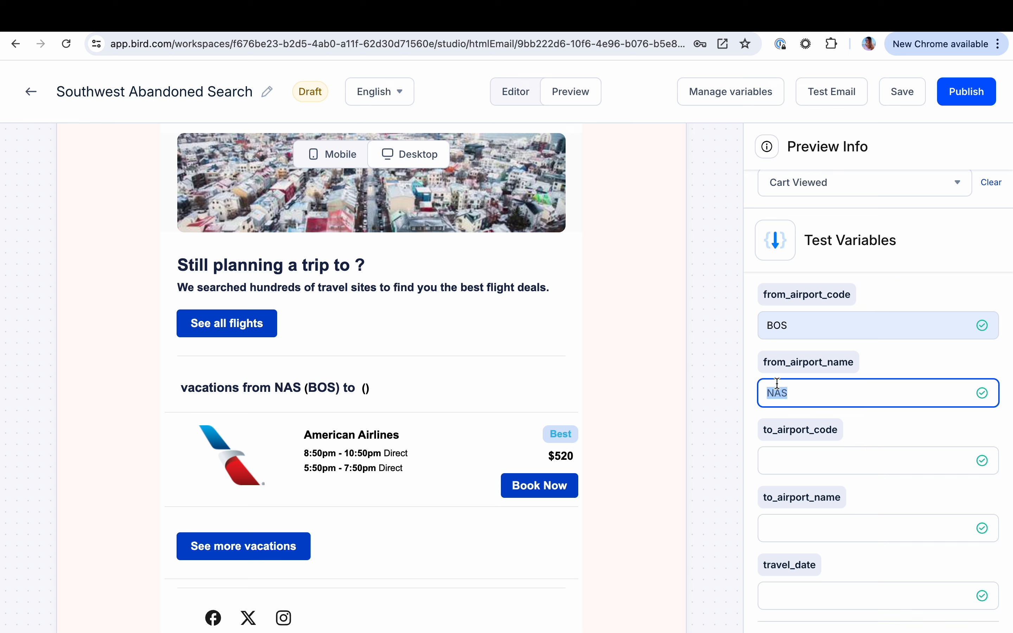
{"action": "type", "text": "Boston"}
Set the test variables to_airport_code to NAS and to_airport_name to Nassau
{"action": "left_click", "coordinate": [789, 467]}
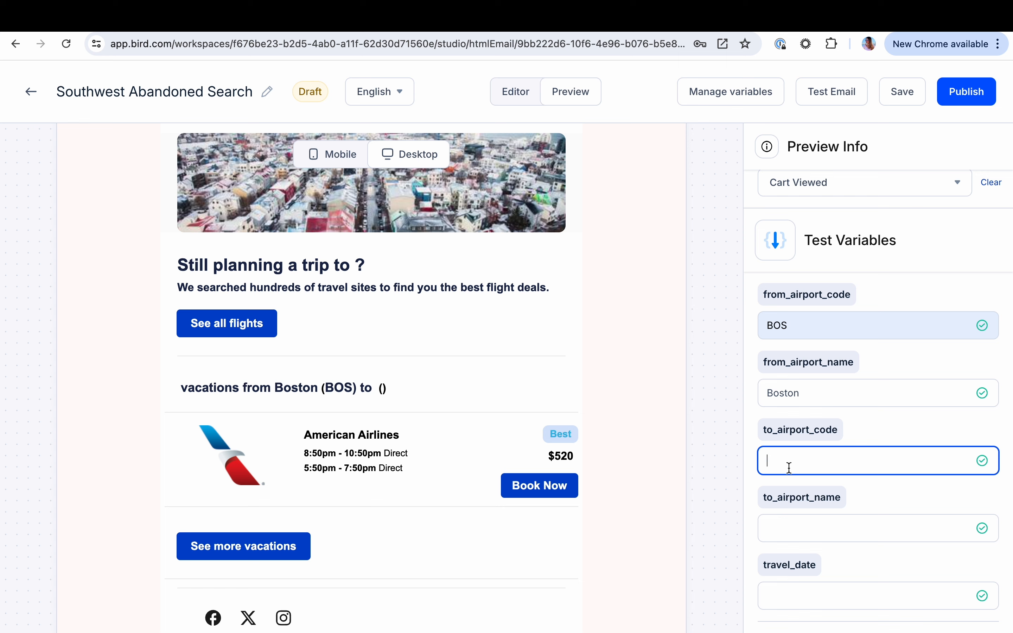
{"action": "type", "text": "NAS"}
{"action": "left_click", "coordinate": [816, 524]}
{"action": "type", "text": "Nassau"}
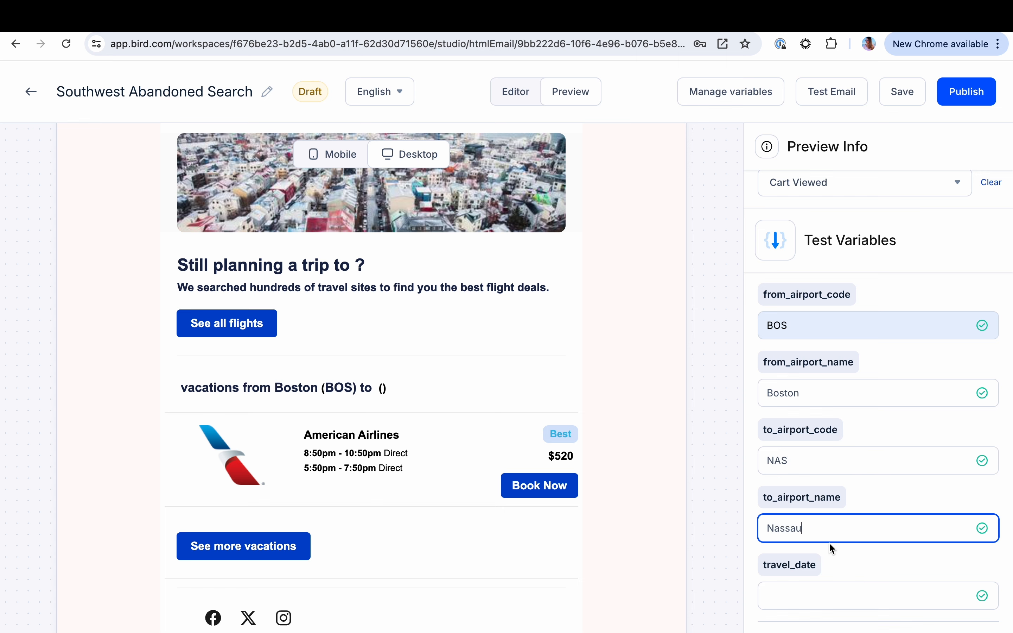
Set the travel_date test variable to 24 June 2024 and review the personalized trip text in the email preview
{"action": "scroll", "coordinate": [826, 538], "scroll_direction": "down", "scroll_amount": 3}
{"action": "left_click", "coordinate": [796, 497]}
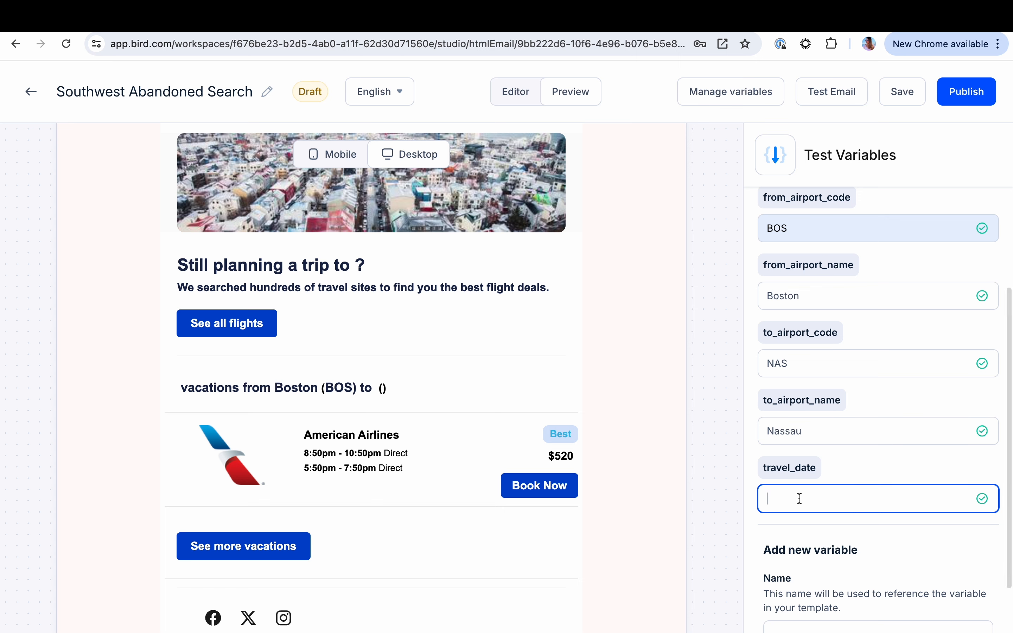
{"action": "type", "text": "24 "}
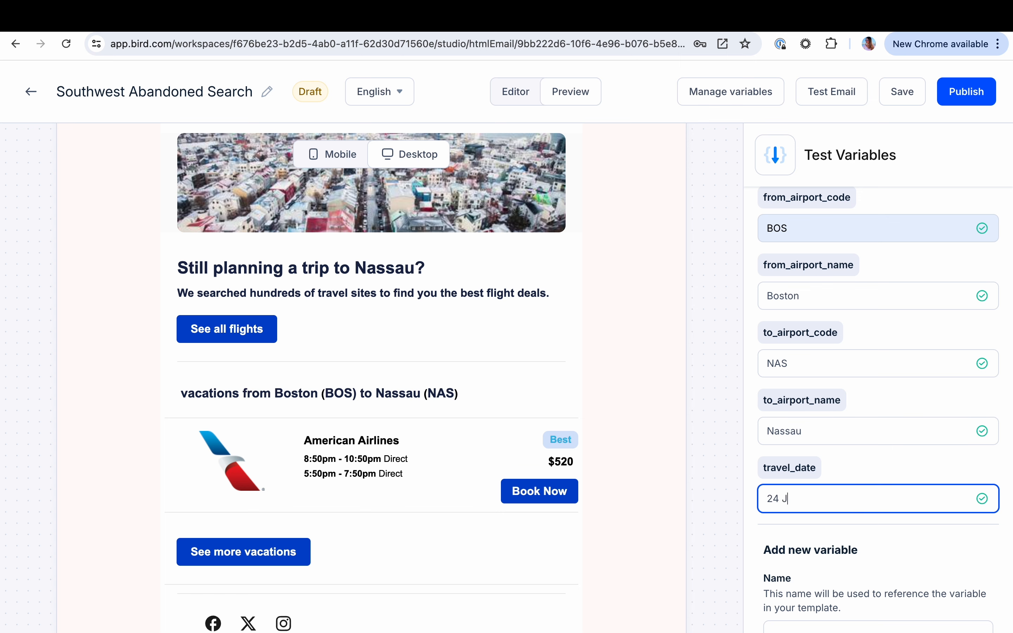
{"action": "type", "text": "June 2024"}
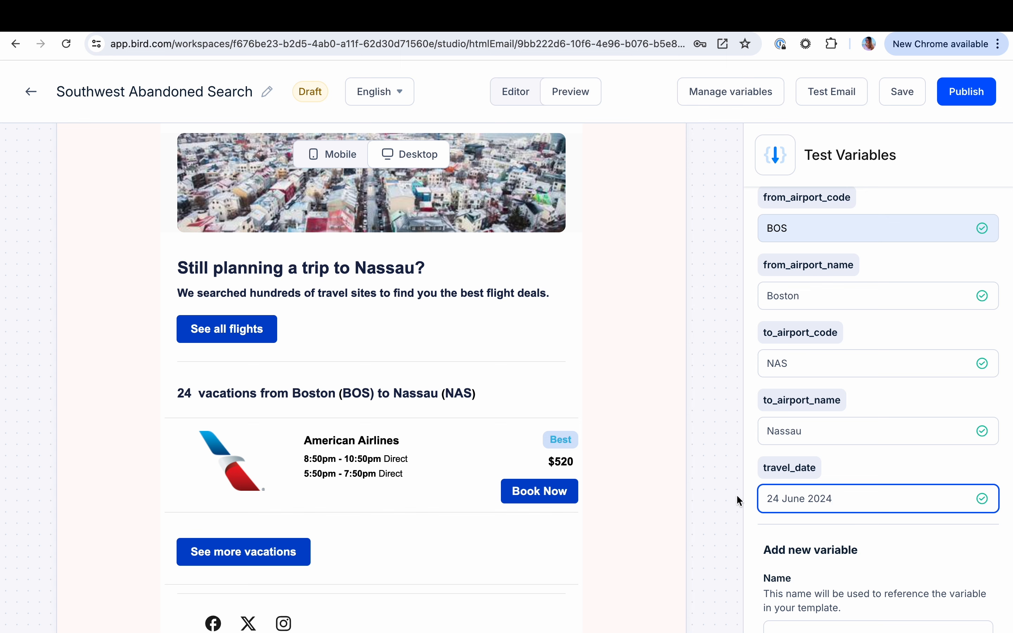
{"action": "scroll", "coordinate": [792, 535], "scroll_direction": "down", "scroll_amount": 2}
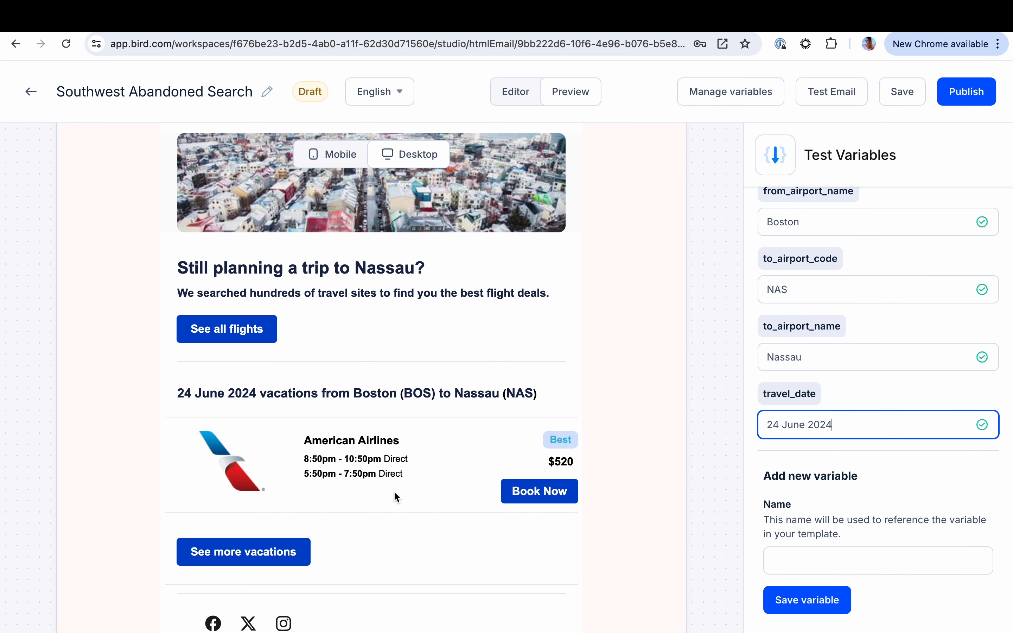
{"action": "scroll", "coordinate": [367, 293], "scroll_direction": "up", "scroll_amount": 3}
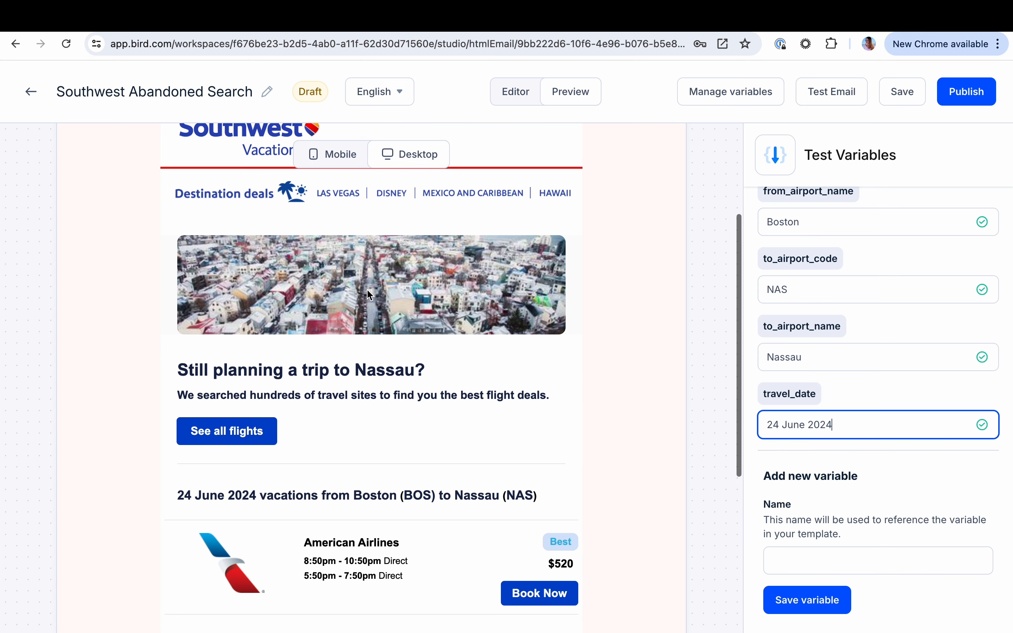
{"action": "scroll", "coordinate": [367, 290], "scroll_direction": "down", "scroll_amount": 4}
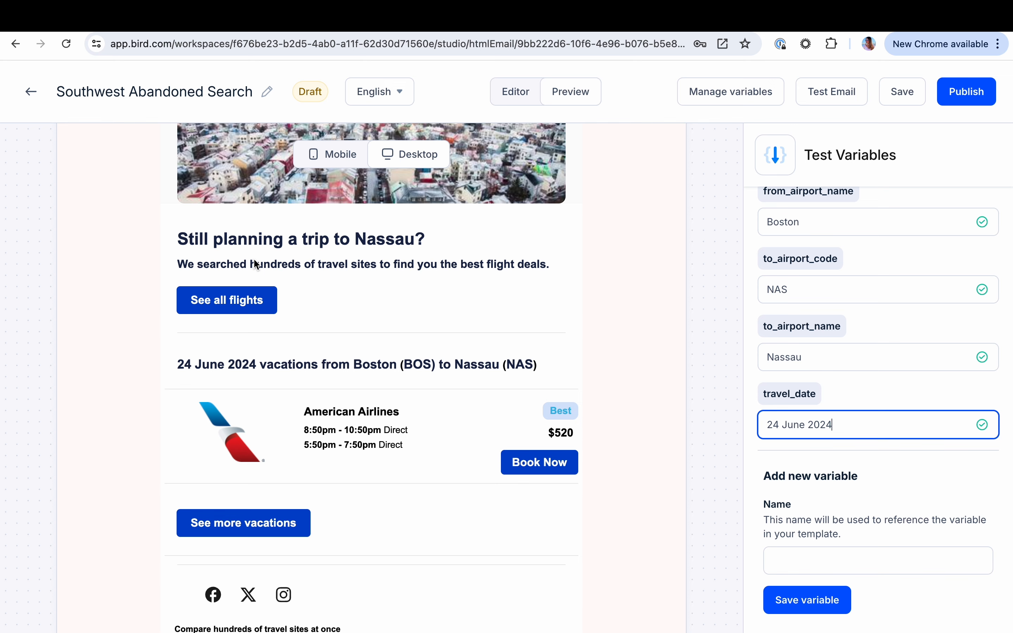
Leave the email template, open the Southwest Booking confirmation journey and create a draft from its live version
{"action": "left_click", "coordinate": [29, 97]}
{"action": "left_click", "coordinate": [381, 390]}
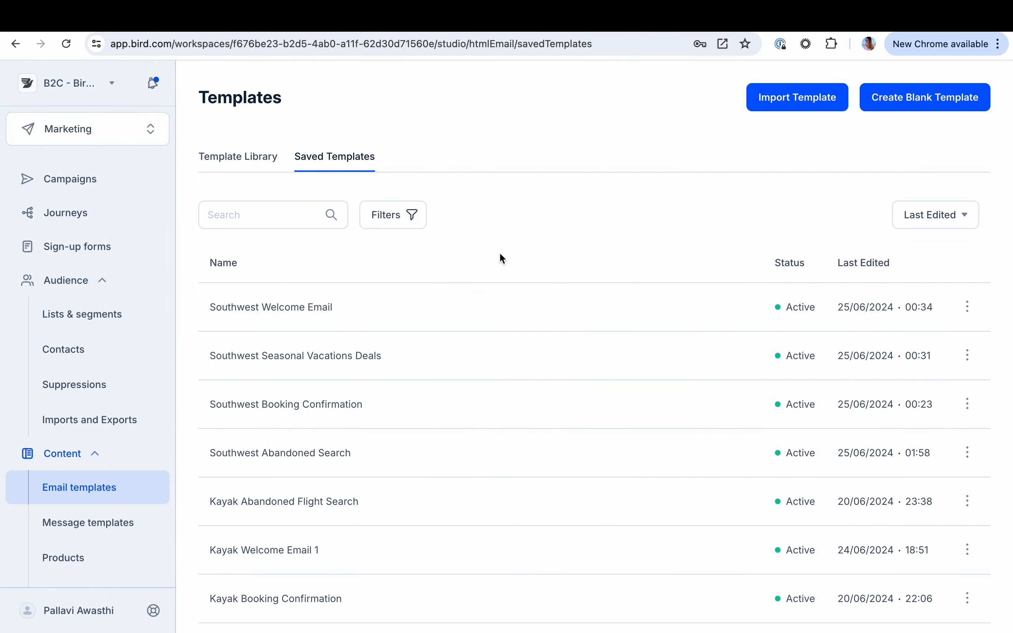
{"action": "left_click", "coordinate": [86, 214]}
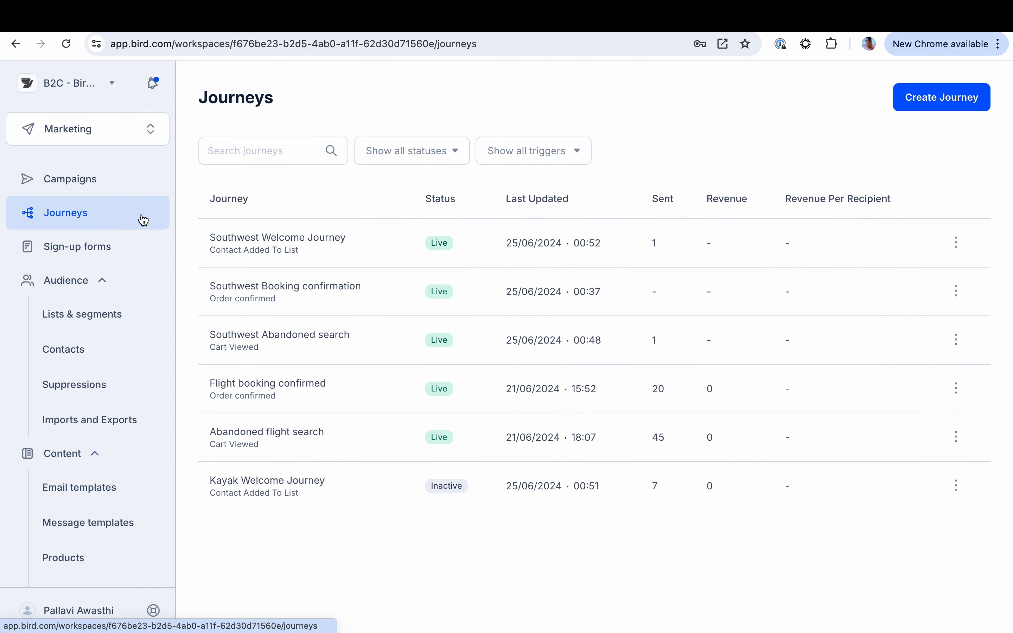
{"action": "left_click", "coordinate": [310, 286]}
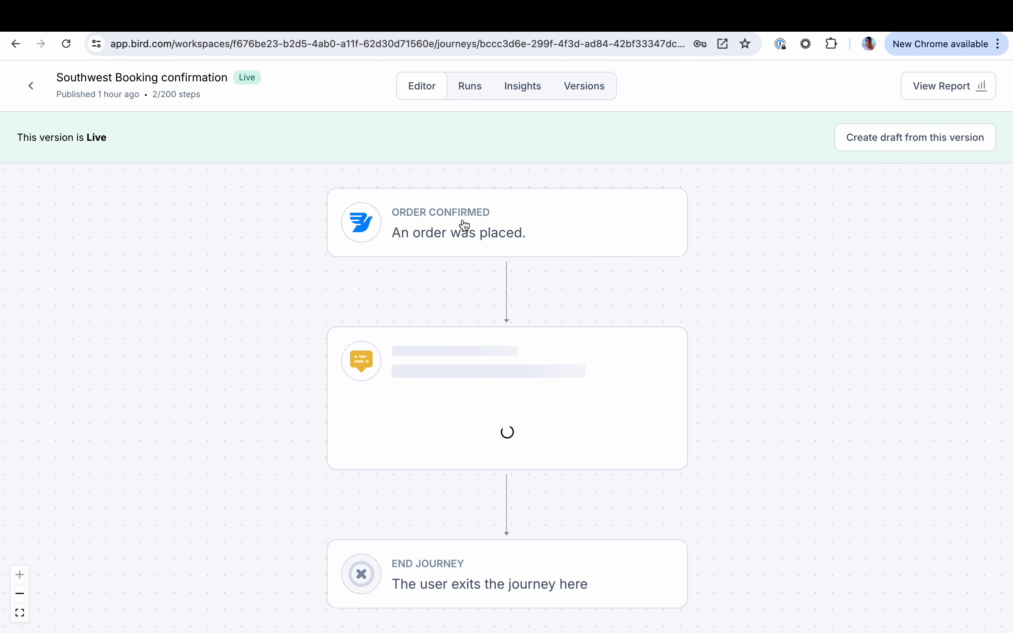
{"action": "left_click", "coordinate": [470, 225]}
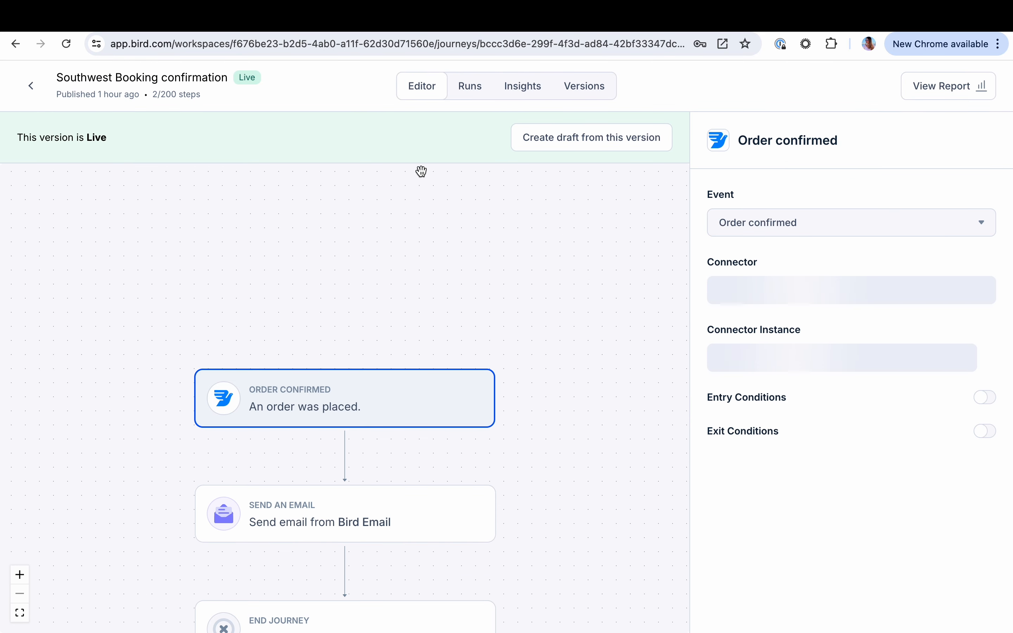
{"action": "left_click", "coordinate": [565, 139]}
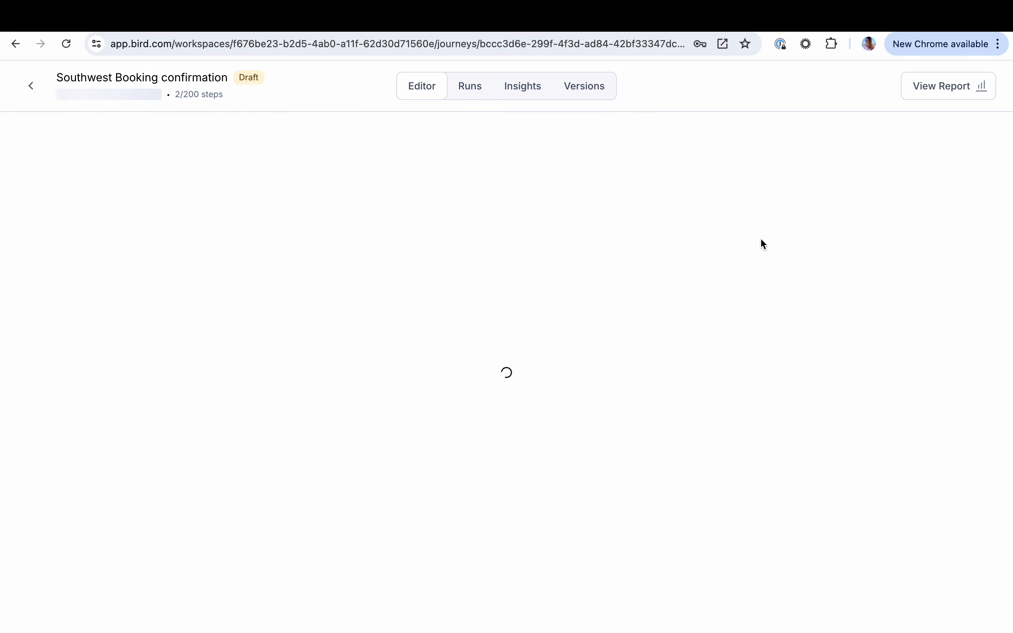
Review the events available for the journey's Order confirmed trigger, down to Searched, without changing the selection
{"action": "left_click", "coordinate": [800, 225]}
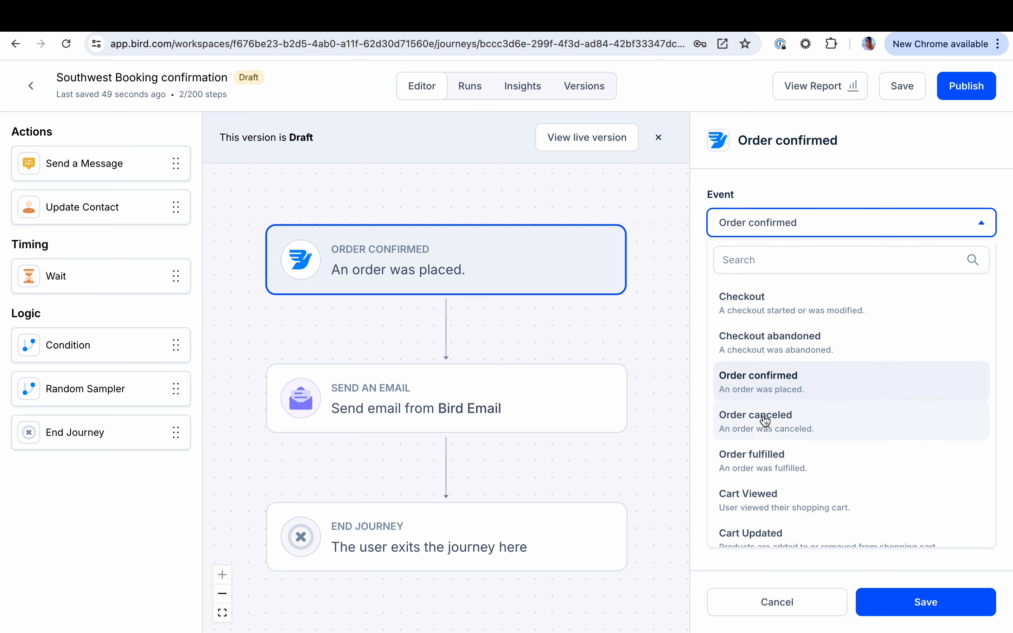
{"action": "scroll", "coordinate": [769, 440], "scroll_direction": "down", "scroll_amount": 5}
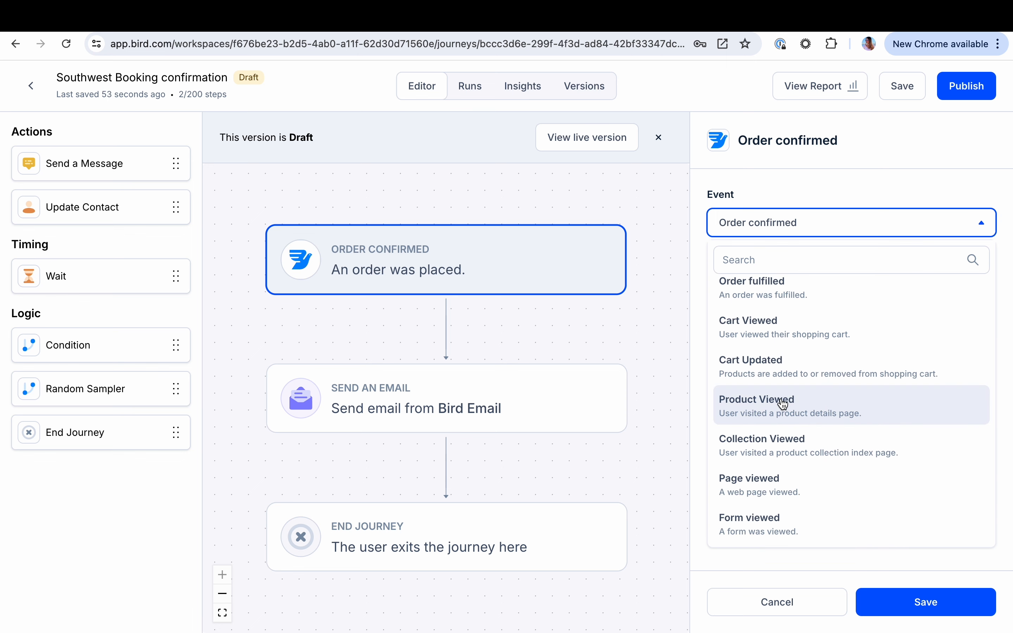
{"action": "scroll", "coordinate": [776, 412], "scroll_direction": "down", "scroll_amount": 2}
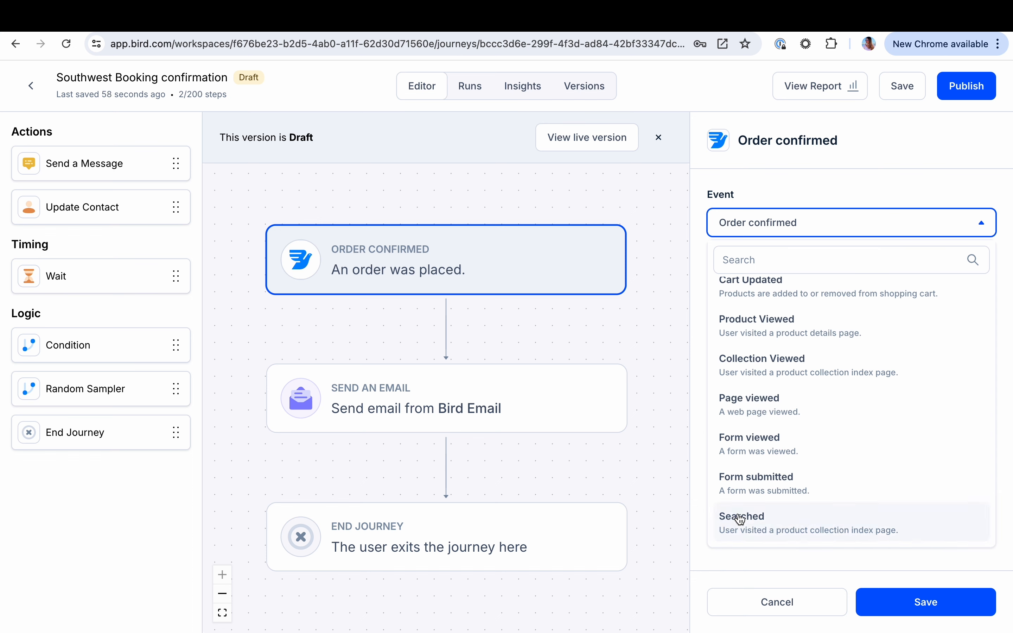
{"action": "left_click", "coordinate": [822, 166]}
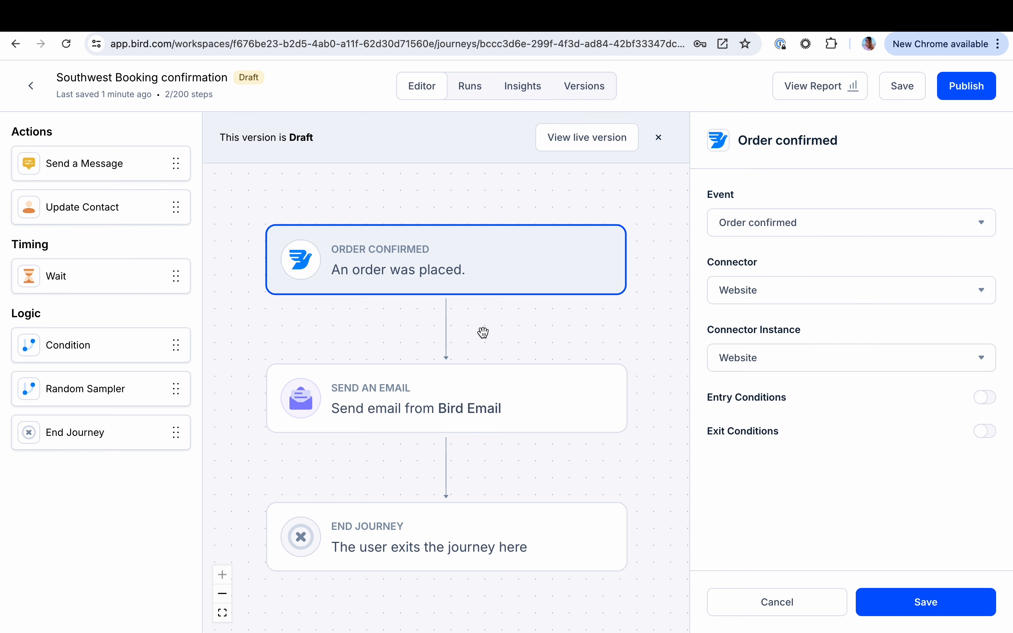
Examine the sender and template settings of the journey's email step, and return to the journey list
{"action": "left_click", "coordinate": [462, 414]}
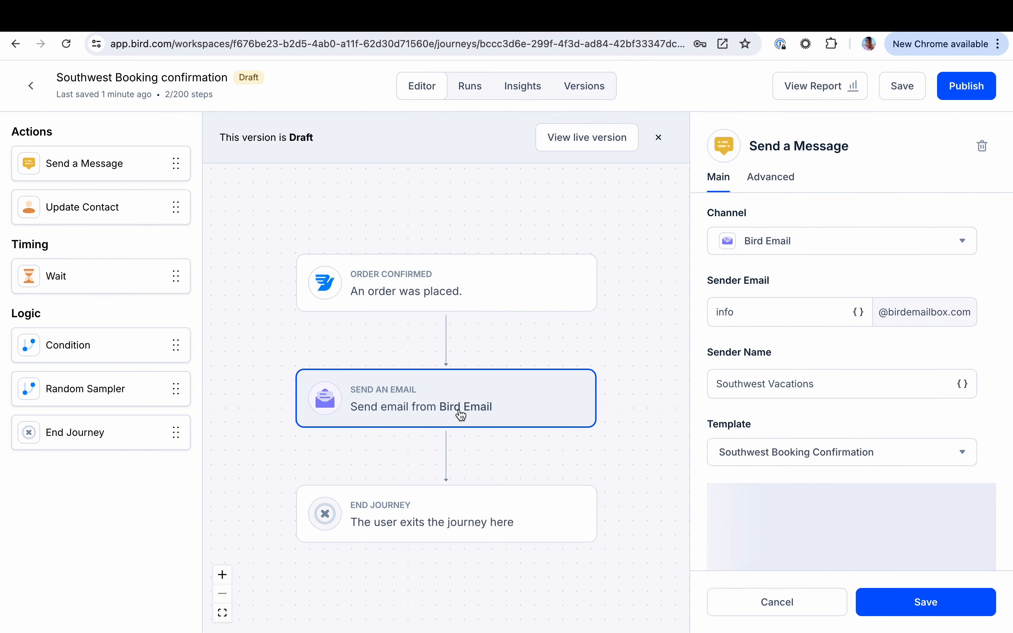
{"action": "scroll", "coordinate": [721, 427], "scroll_direction": "down", "scroll_amount": 2}
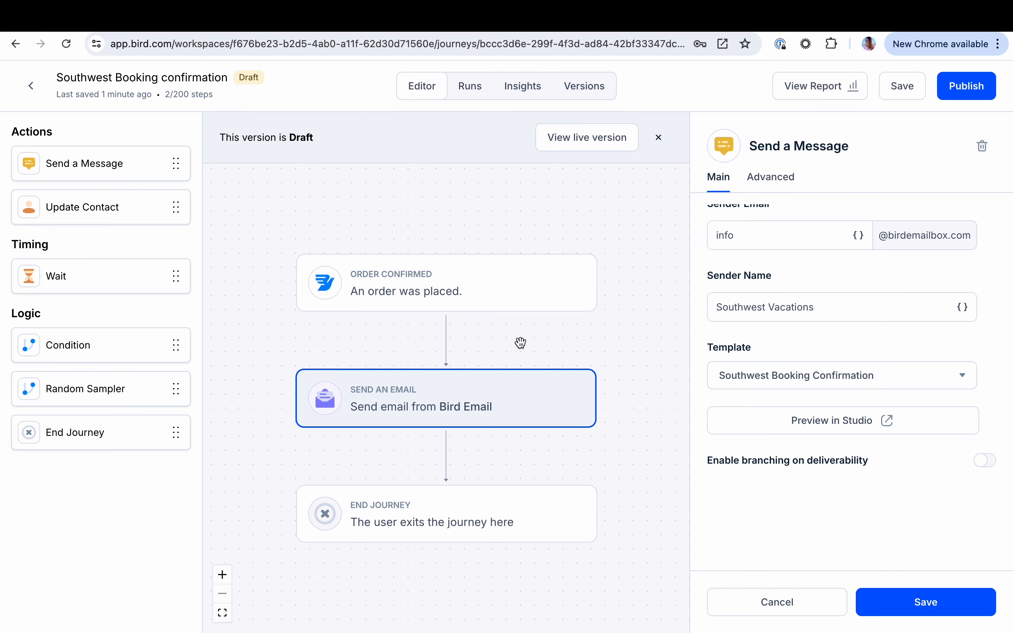
{"action": "left_click", "coordinate": [31, 86]}
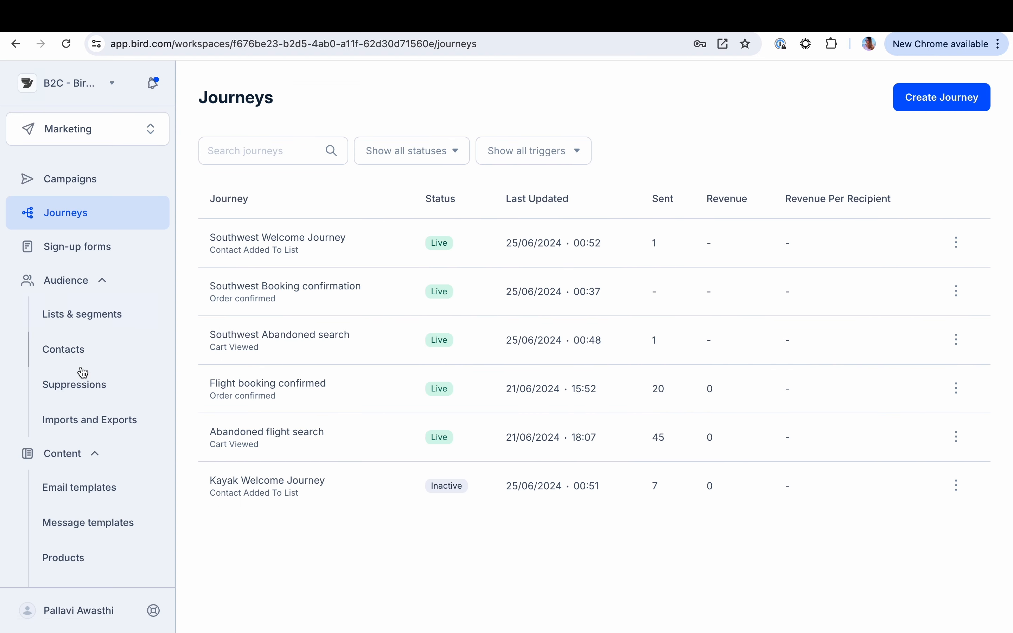
Open the saved Southwest Booking Confirmation email template and examine the event variables in its subject and heading
{"action": "left_click", "coordinate": [91, 499]}
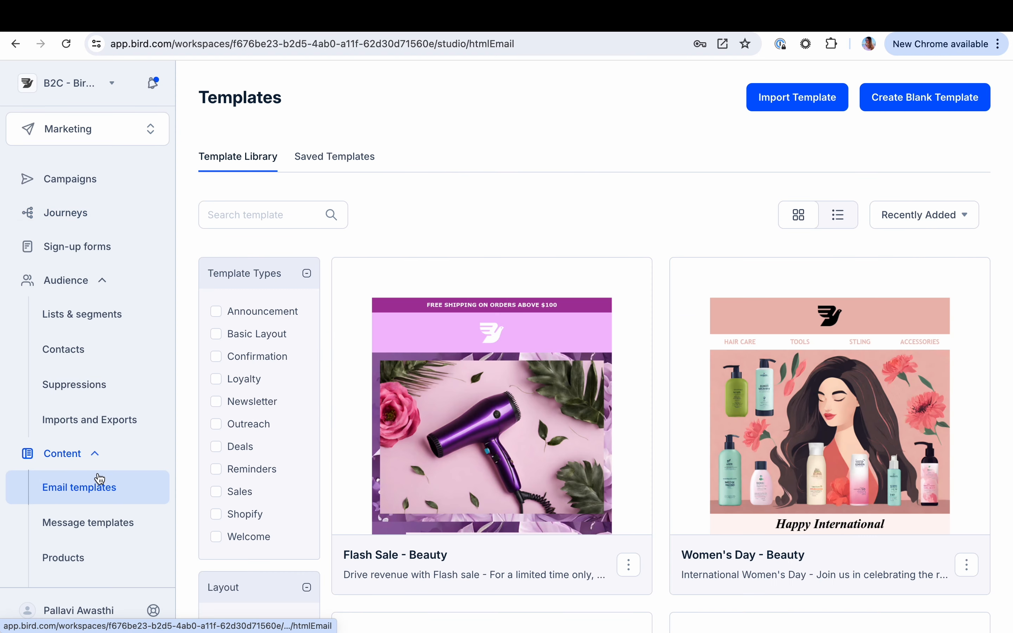
{"action": "left_click", "coordinate": [333, 155]}
{"action": "left_click", "coordinate": [314, 404]}
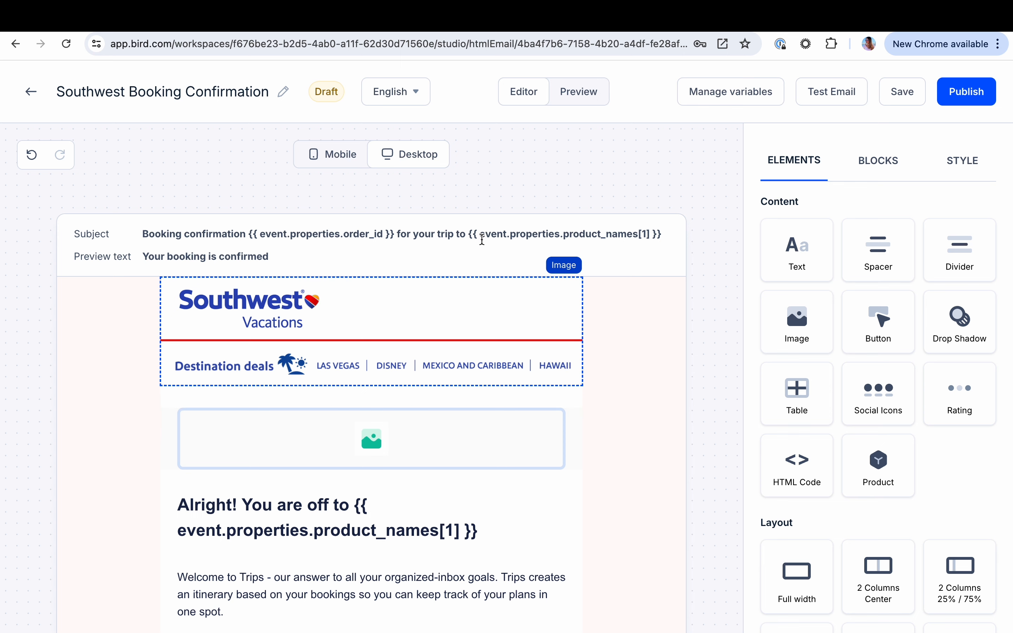
{"action": "scroll", "coordinate": [433, 330], "scroll_direction": "down", "scroll_amount": 3}
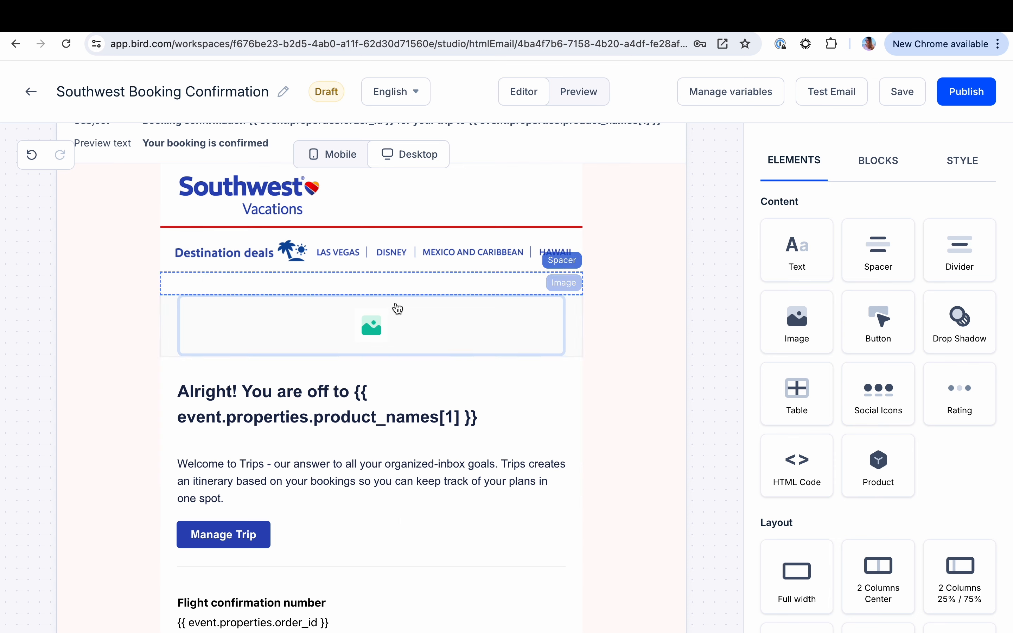
Preview the booking confirmation email with the Order confirmed event
{"action": "left_click", "coordinate": [577, 99]}
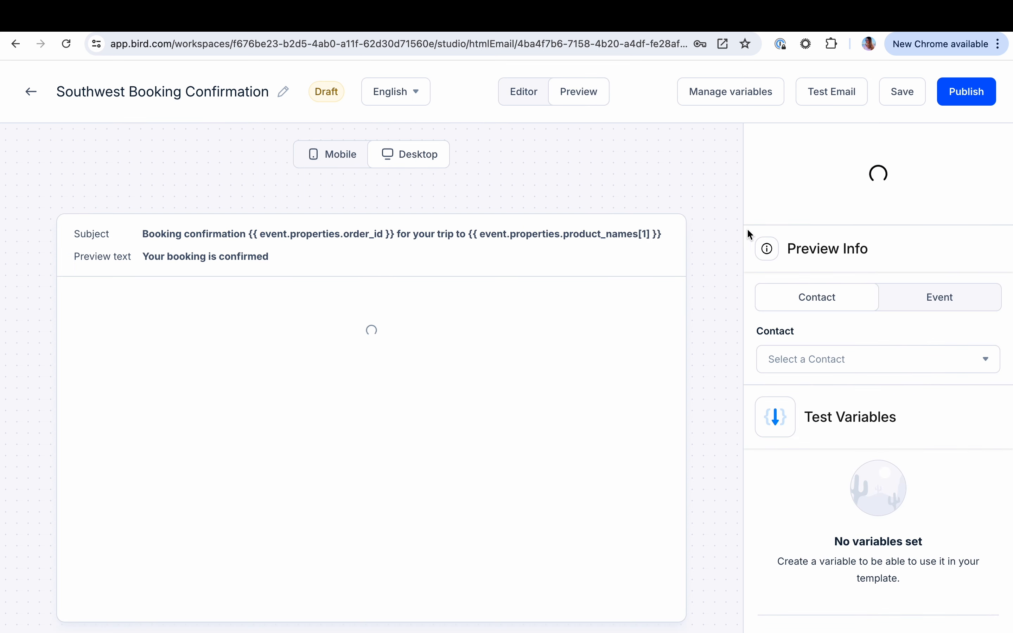
{"action": "left_click", "coordinate": [918, 302]}
{"action": "left_click", "coordinate": [820, 364]}
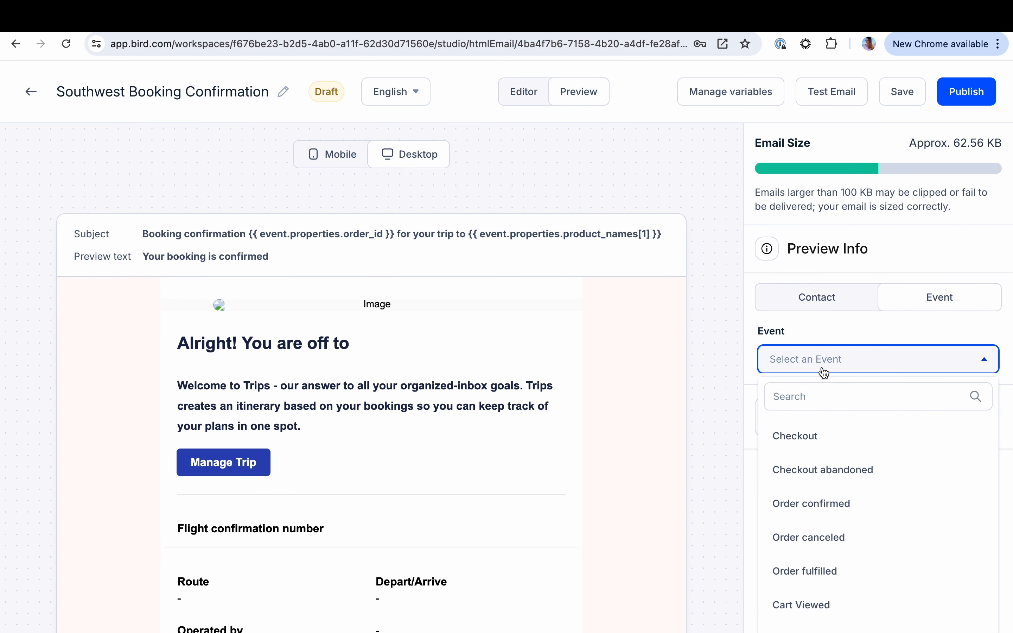
{"action": "left_click", "coordinate": [817, 396]}
{"action": "type", "text": "ord"}
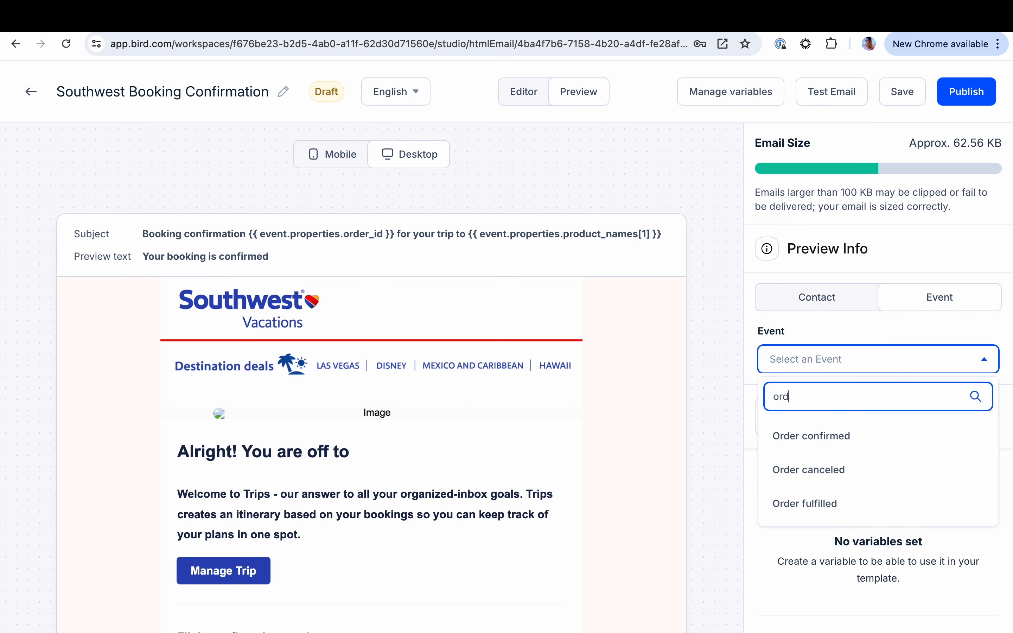
{"action": "left_click", "coordinate": [800, 438]}
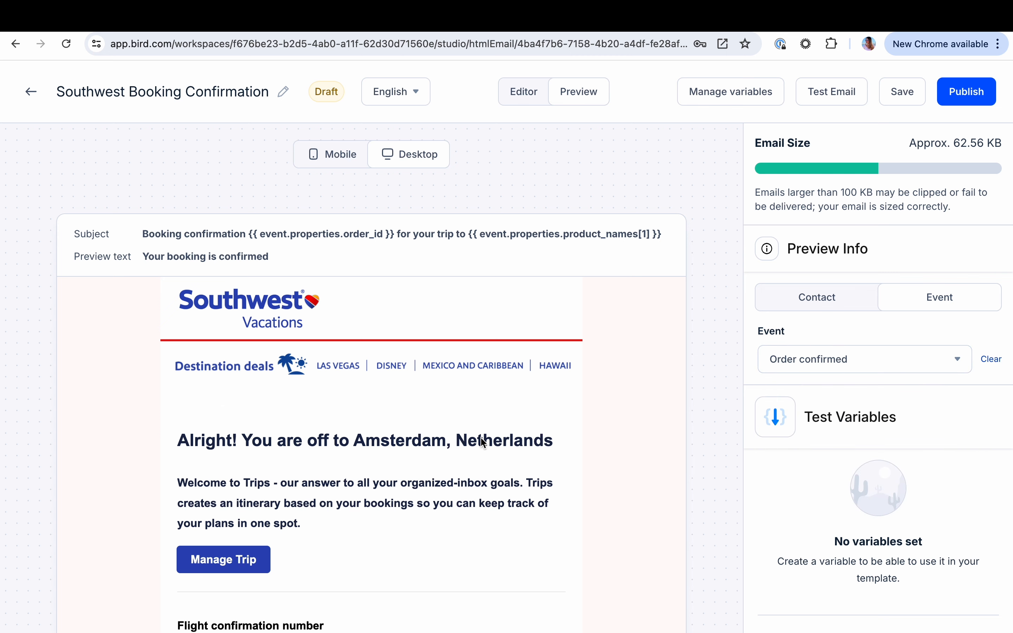
Inspect the rendered booking email's destination image, heading, confirmation number, route, flight times and airline details
{"action": "scroll", "coordinate": [481, 436], "scroll_direction": "down", "scroll_amount": 5}
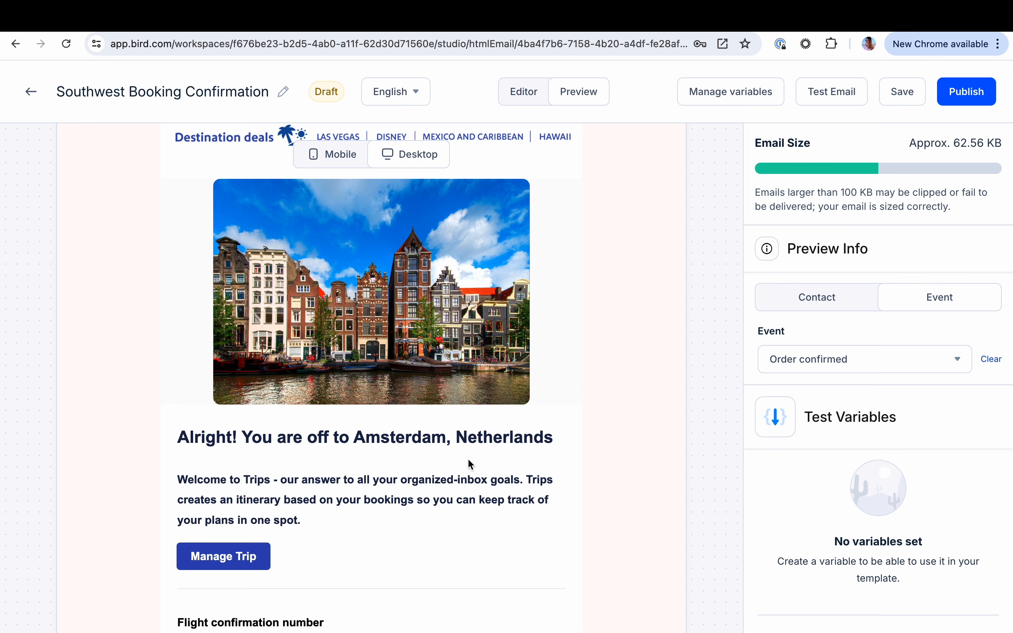
{"action": "scroll", "coordinate": [463, 450], "scroll_direction": "down", "scroll_amount": 4}
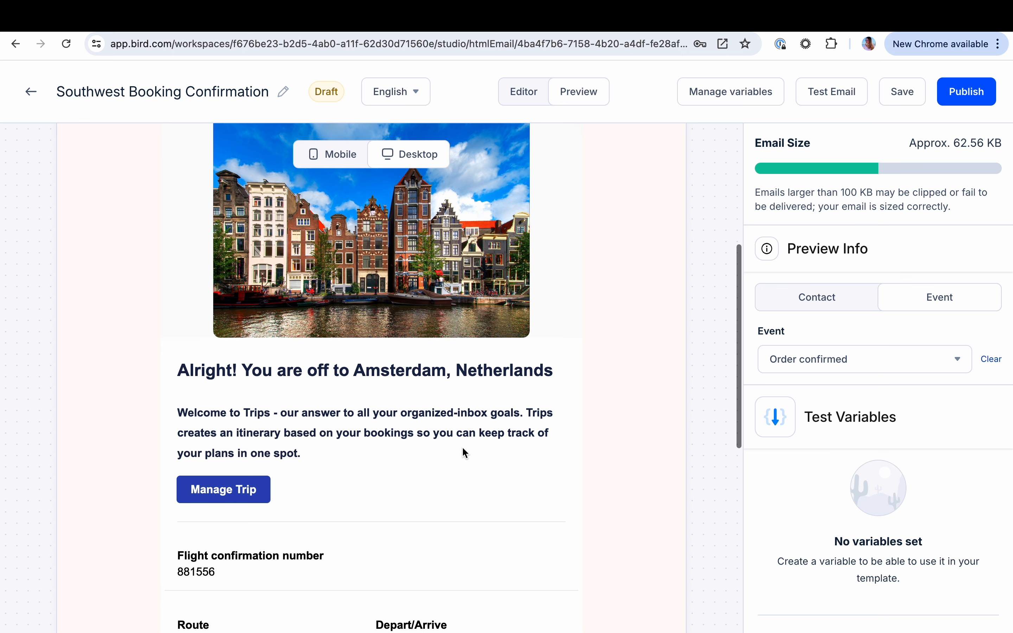
{"action": "scroll", "coordinate": [463, 448], "scroll_direction": "down", "scroll_amount": 2}
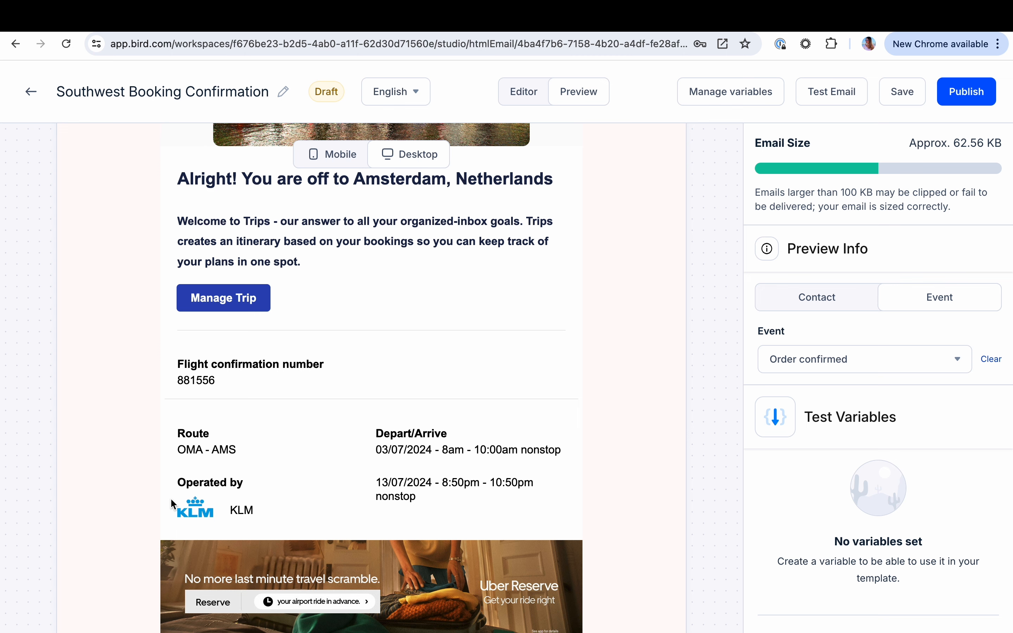
{"action": "scroll", "coordinate": [284, 516], "scroll_direction": "up", "scroll_amount": 8}
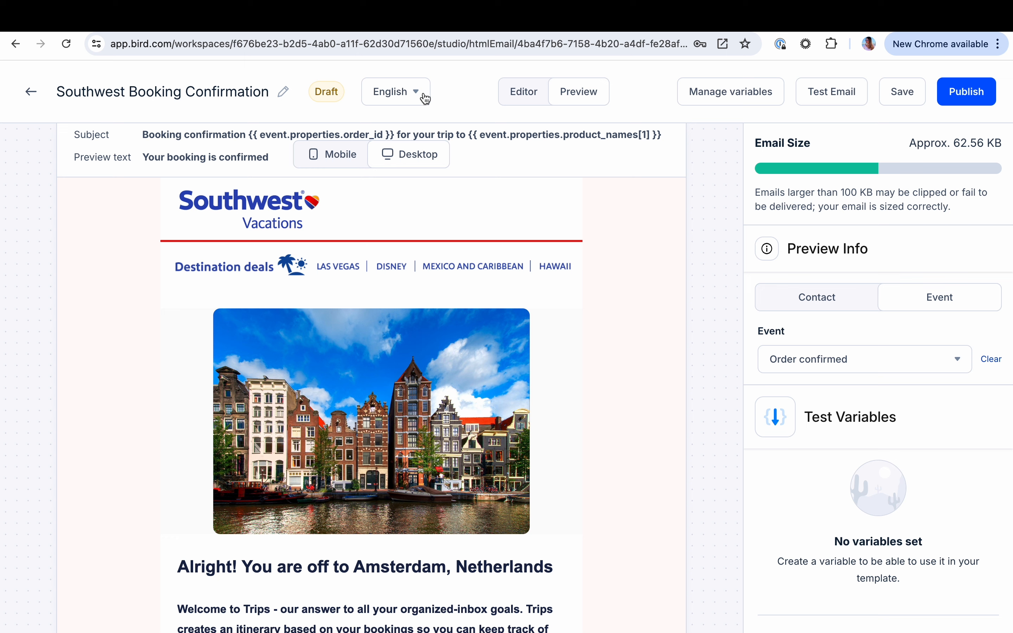
Switch to Gmail, open the Southwest Vacations email about future flights from Boston to Nassau, and read it down to the footer
{"action": "left_click", "coordinate": [281, 17]}
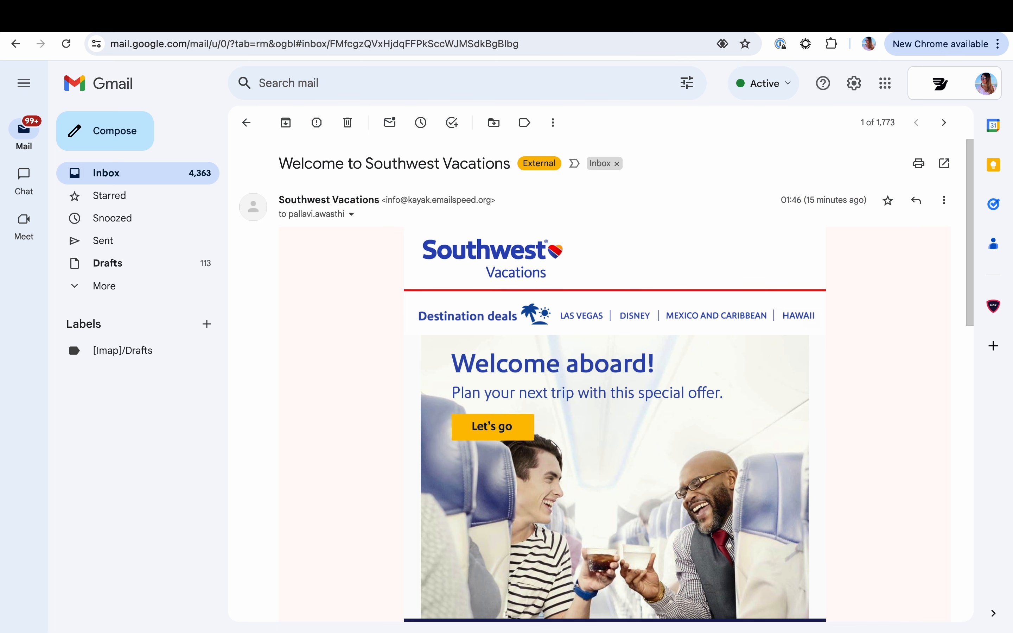
{"action": "left_click", "coordinate": [246, 124]}
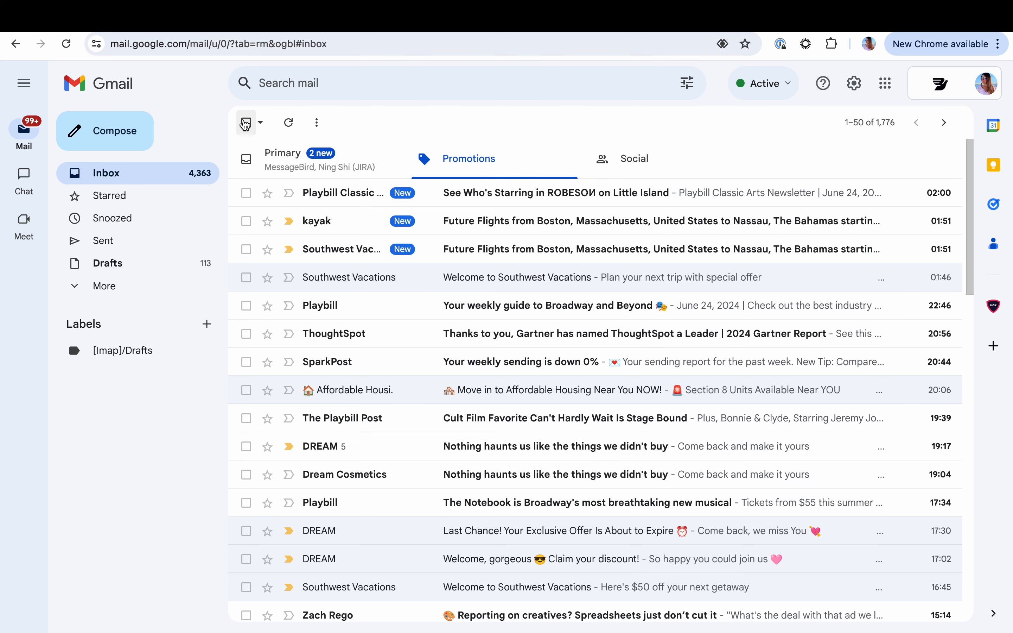
{"action": "left_click", "coordinate": [367, 250]}
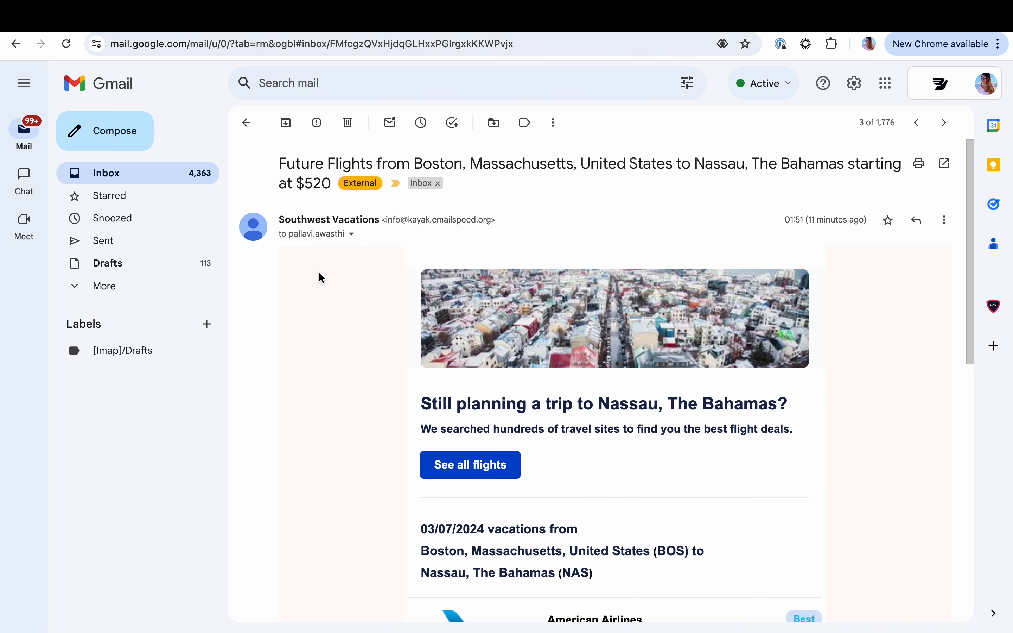
{"action": "scroll", "coordinate": [341, 310], "scroll_direction": "down", "scroll_amount": 5}
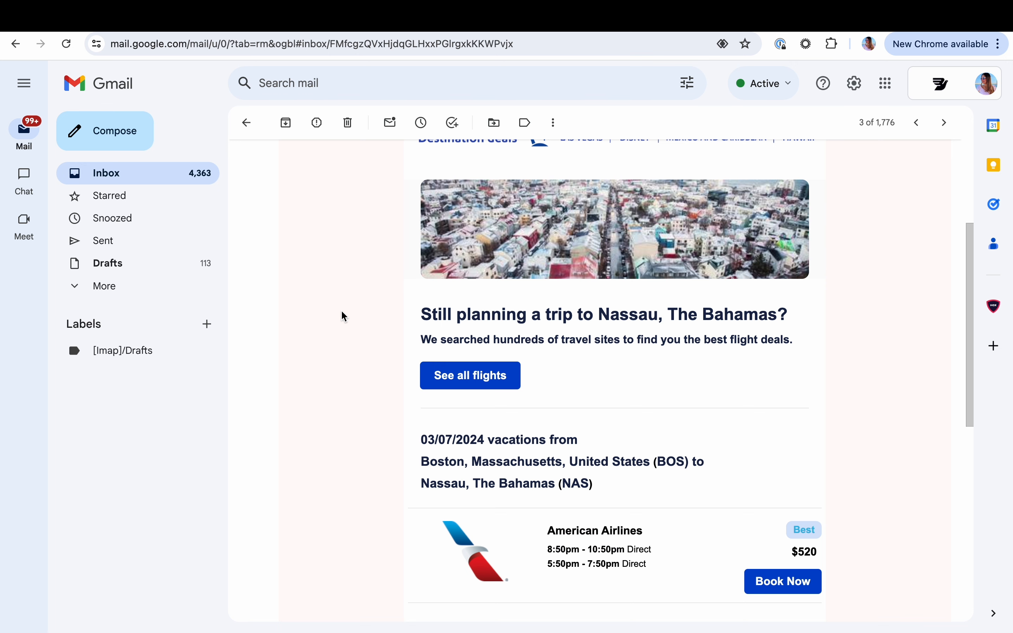
{"action": "scroll", "coordinate": [341, 311], "scroll_direction": "down", "scroll_amount": 4}
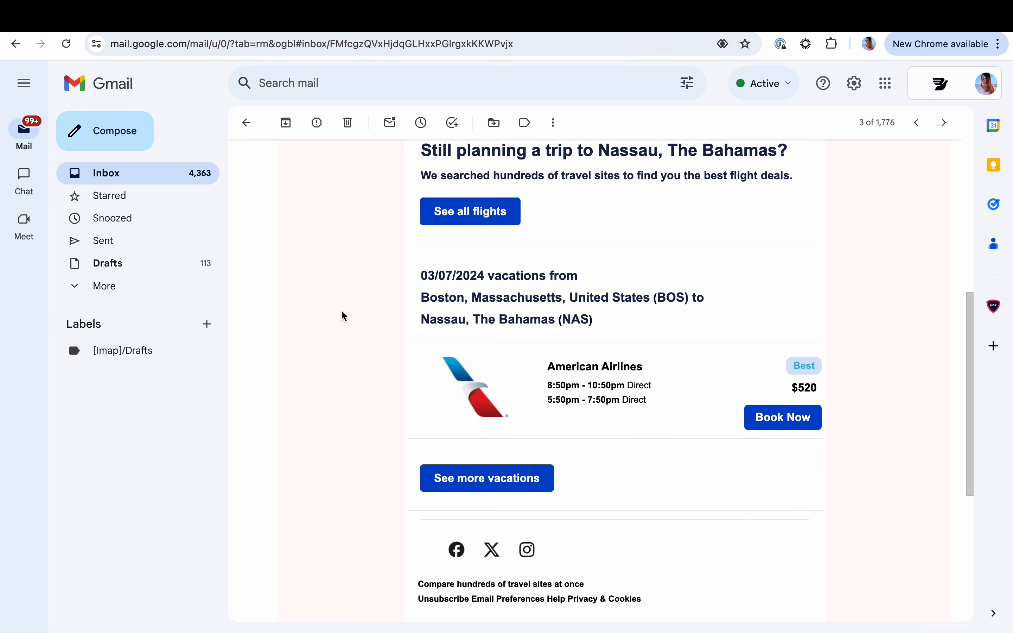